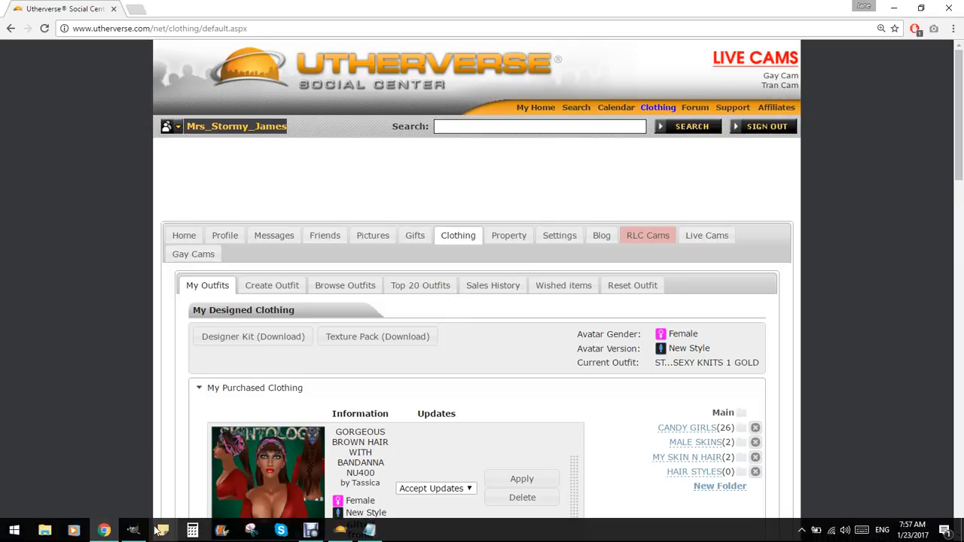
# Switch to GIMP and browse to the UV Maps folder inside Designer Kit Legacy Client on the TOSHIBA EXT drive.
pyautogui.click(138, 532)
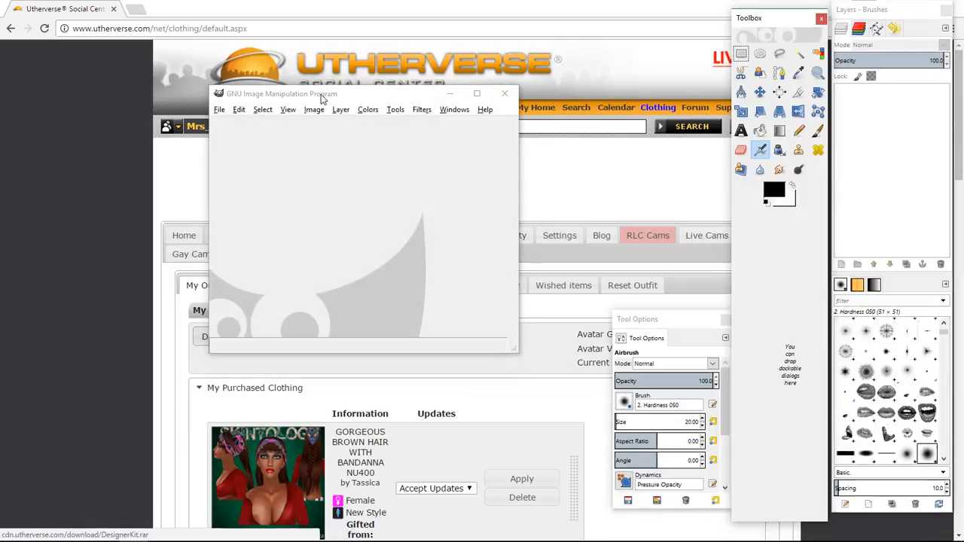
pyautogui.moveTo(342, 99); pyautogui.dragTo(412, 91)
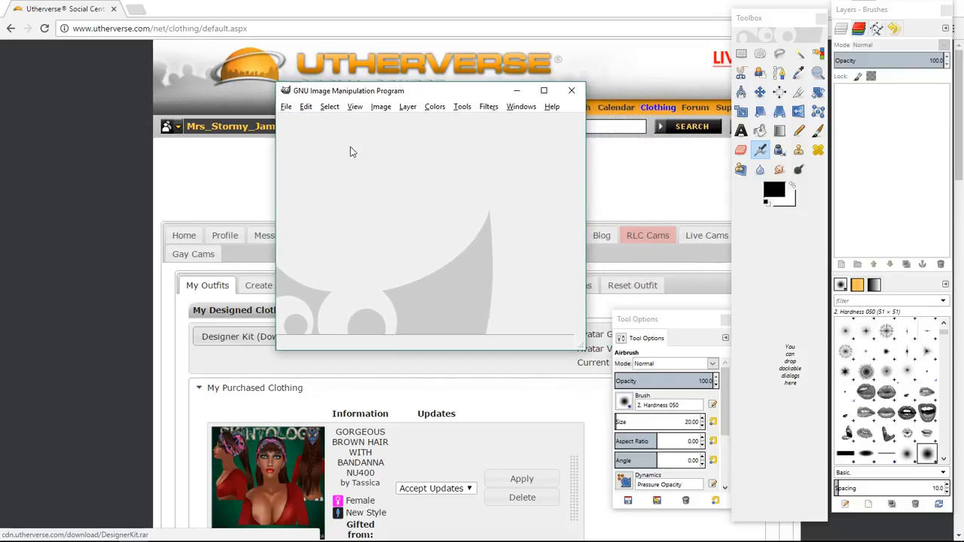
pyautogui.click(287, 107)
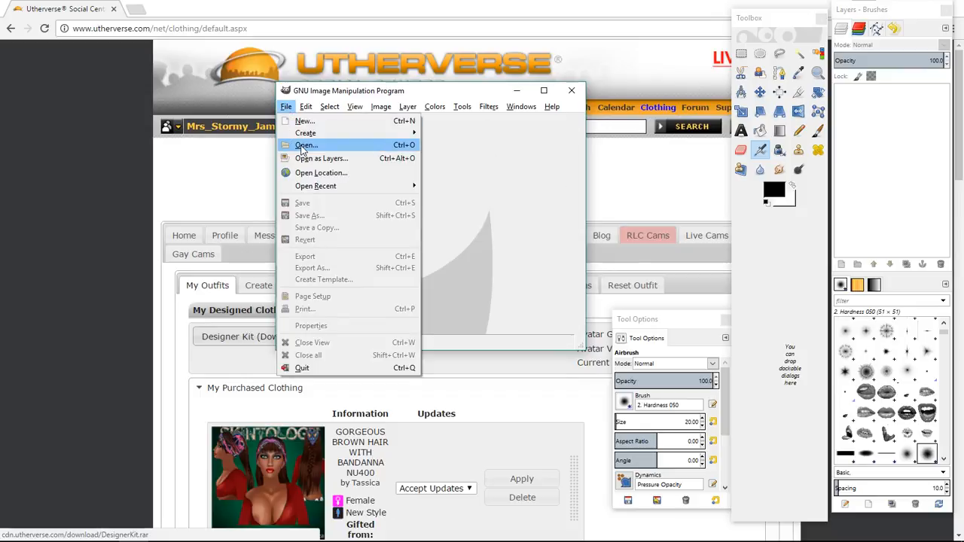
pyautogui.click(302, 143)
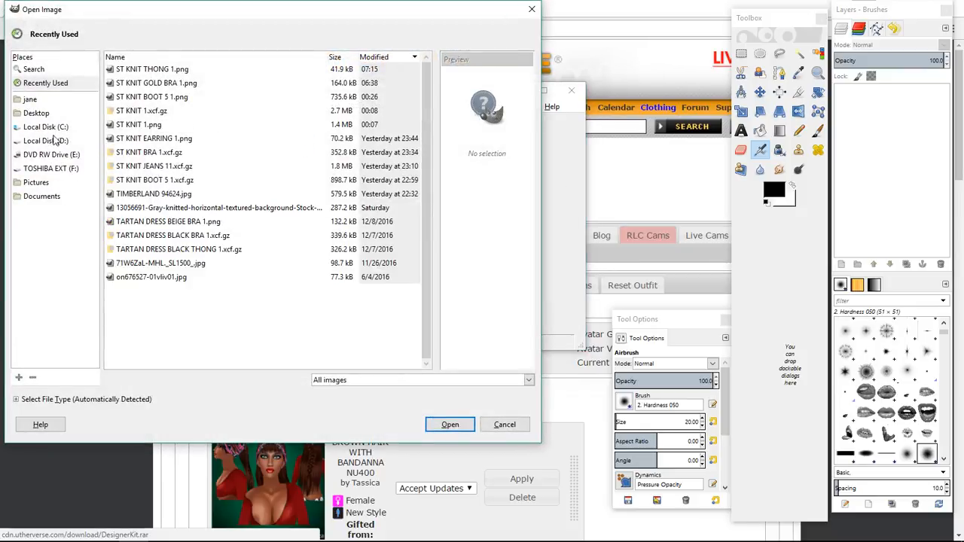
pyautogui.click(49, 169)
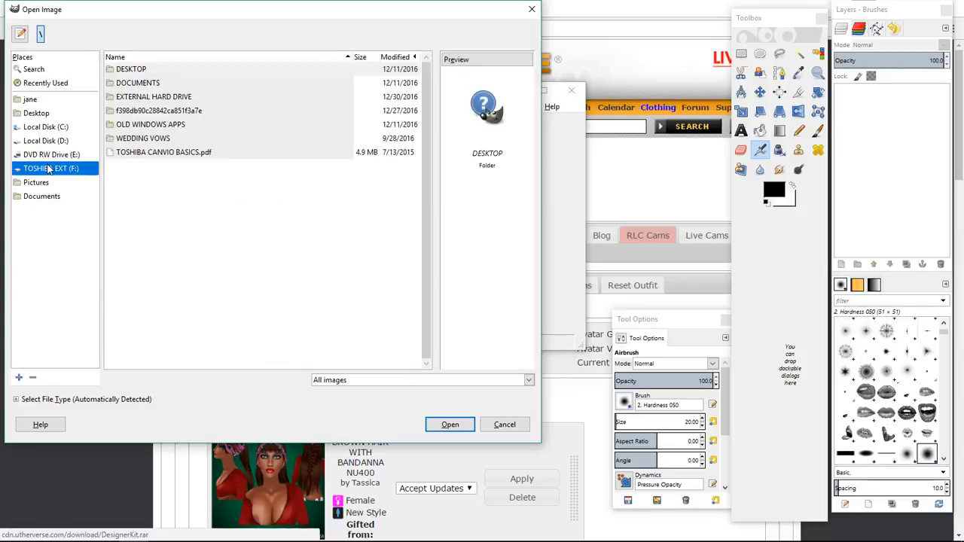
pyautogui.doubleClick(143, 98)
pyautogui.doubleClick(147, 71)
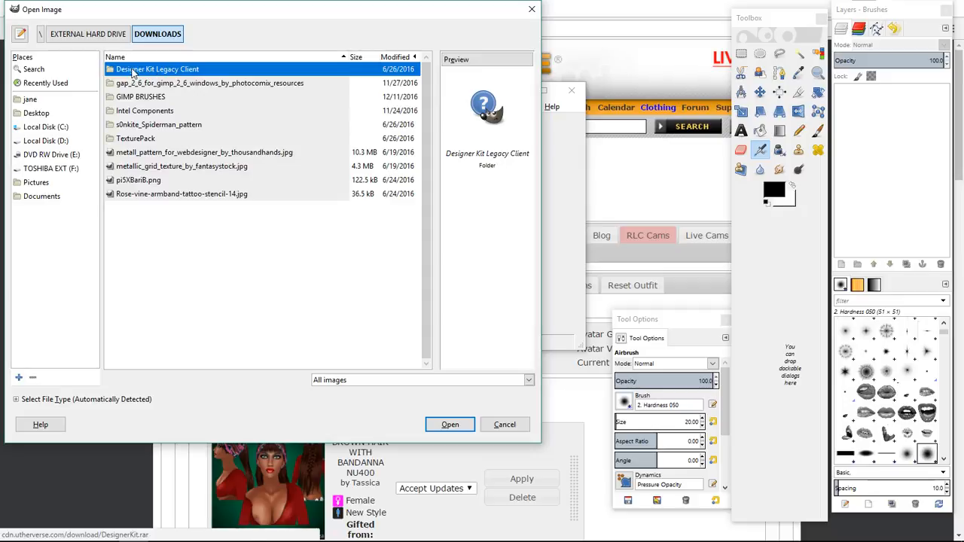
pyautogui.doubleClick(159, 70)
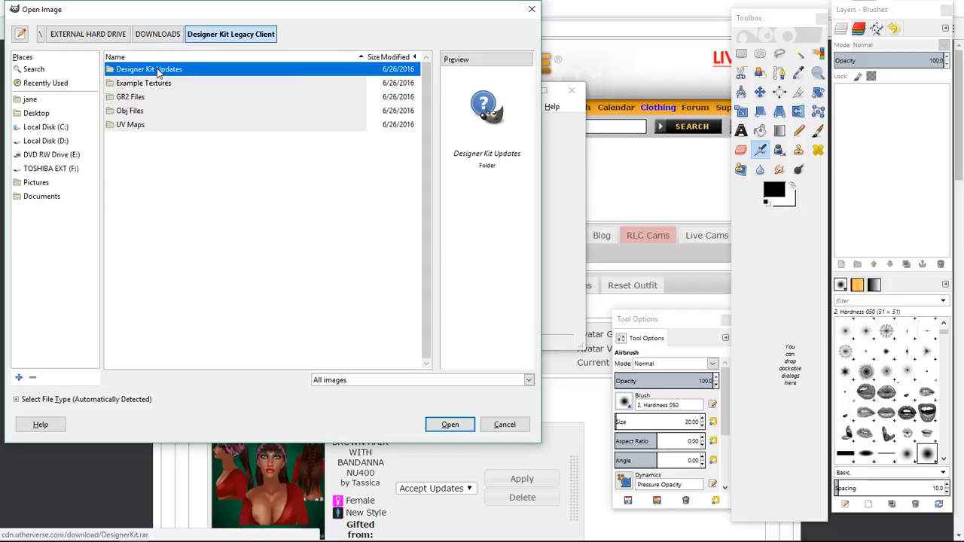
pyautogui.doubleClick(133, 126)
# Open the HF_Upperbody_Nude.jpg UV map from that folder.
pyautogui.scroll(-4, 157, 243)
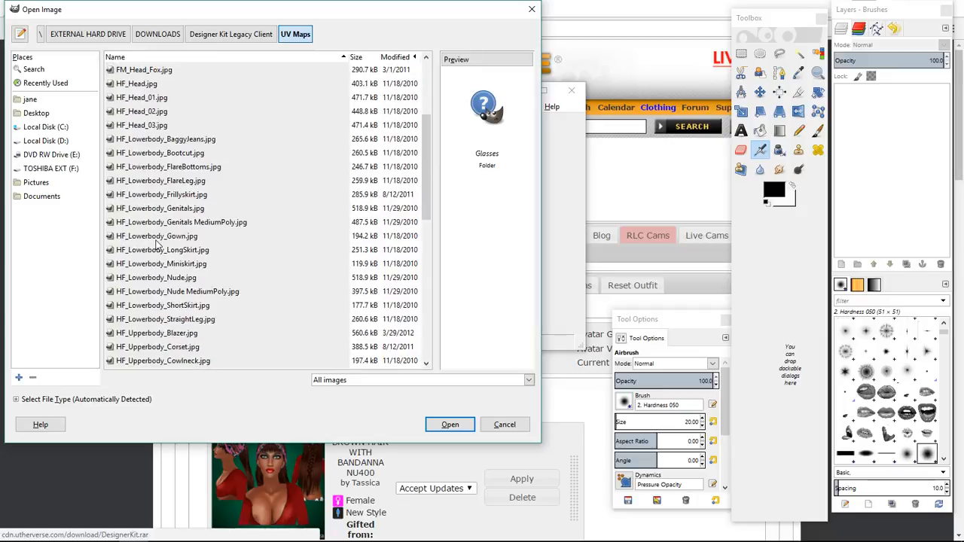
pyautogui.scroll(-4, 156, 243)
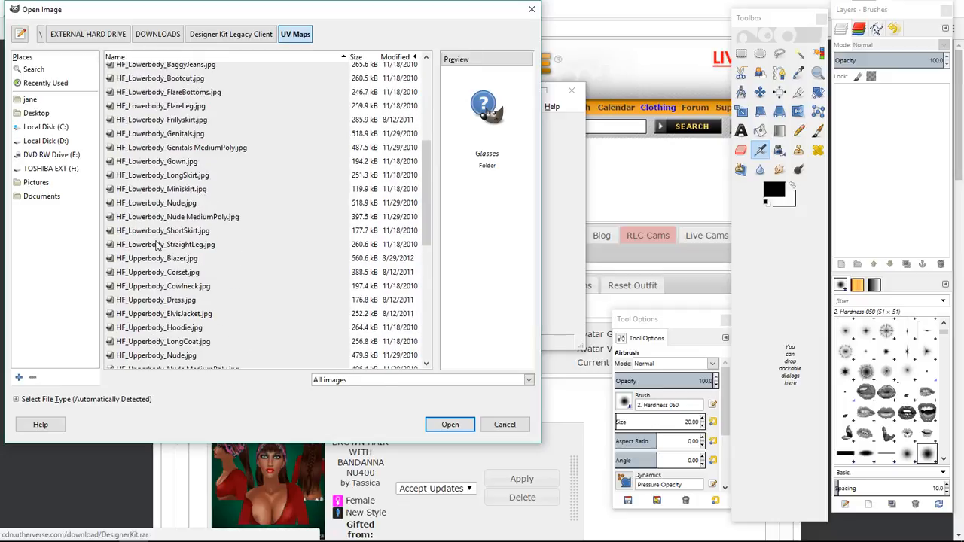
pyautogui.scroll(-1, 156, 242)
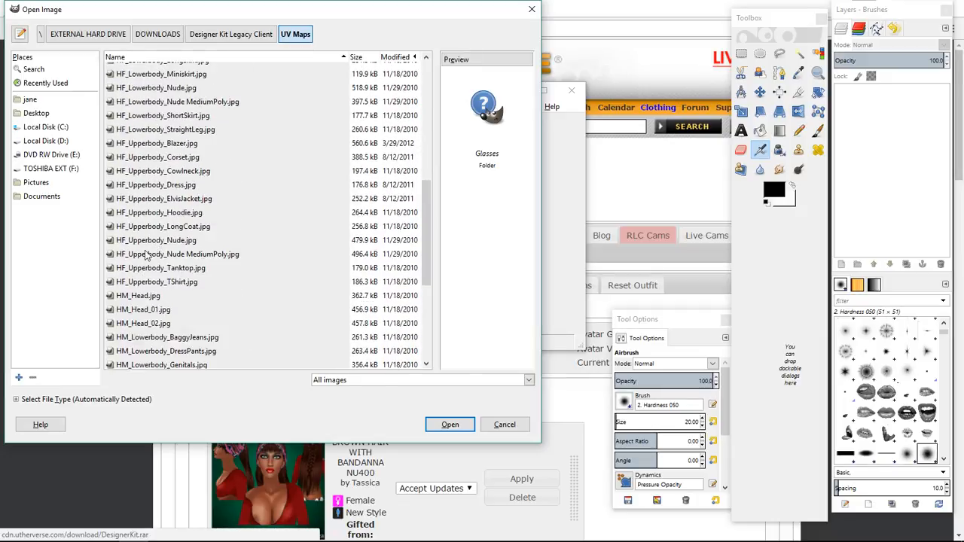
pyautogui.click(154, 241)
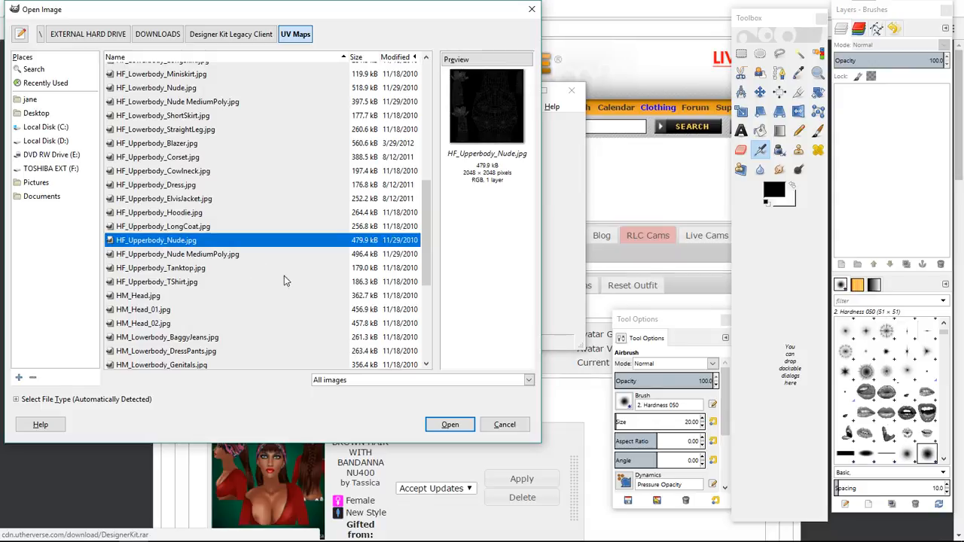
pyautogui.click(446, 424)
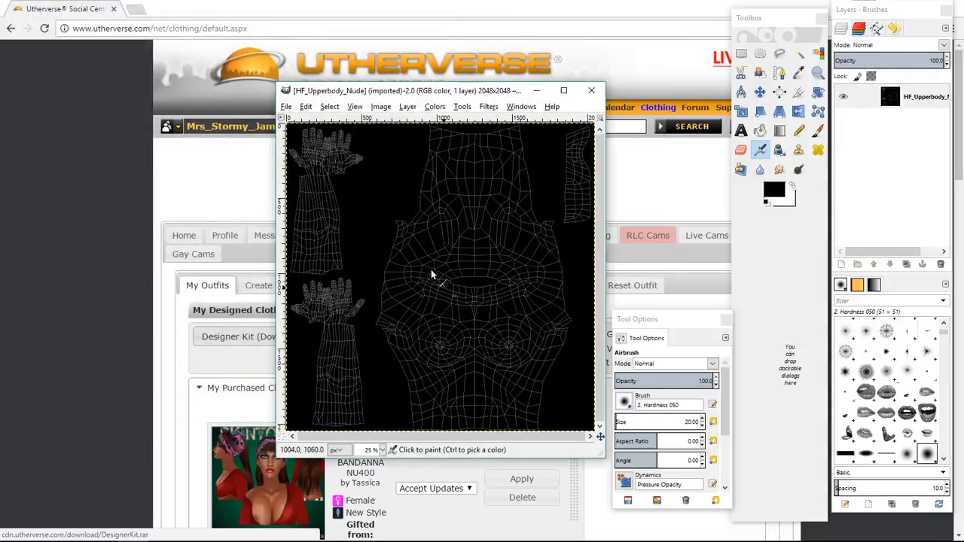
# Scale the image to 1024 × 1024 pixels.
pyautogui.click(382, 108)
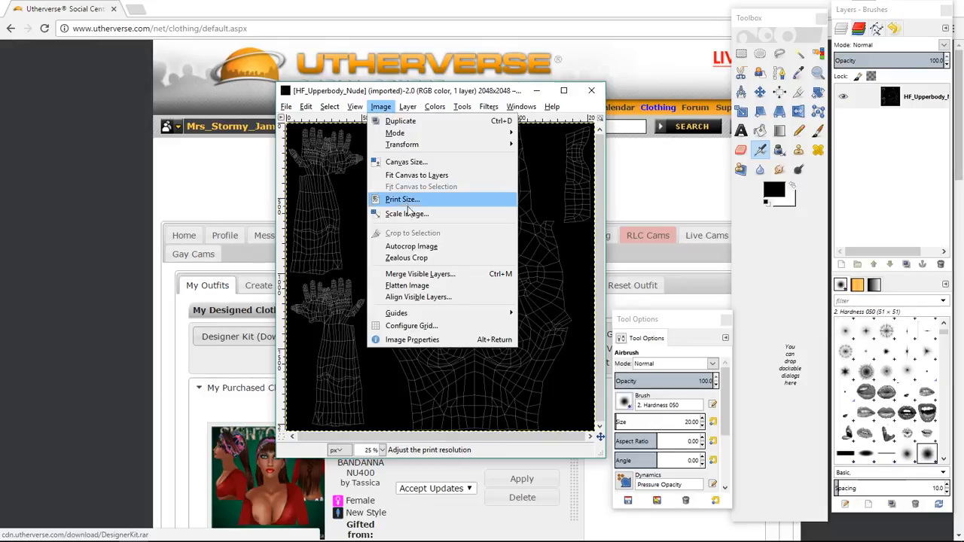
pyautogui.click(399, 214)
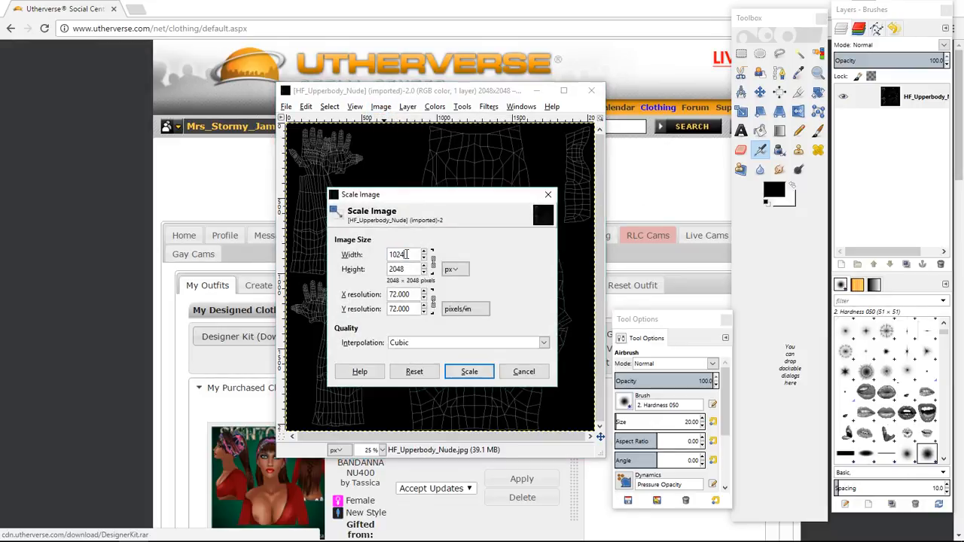
pyautogui.click(467, 371)
# Zoom to 50% and lower the UV map layer's opacity to about 59.6.
pyautogui.click(382, 448)
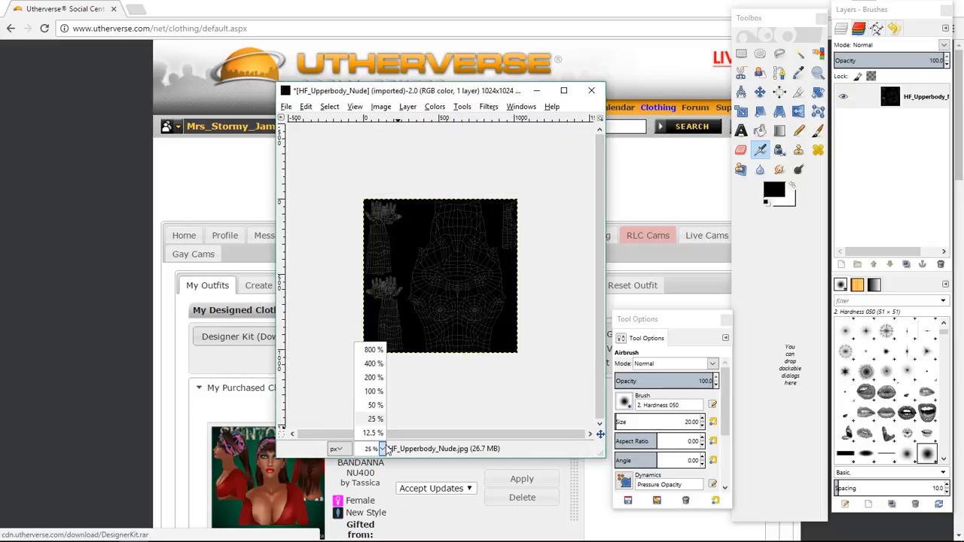
pyautogui.click(375, 420)
pyautogui.click(374, 448)
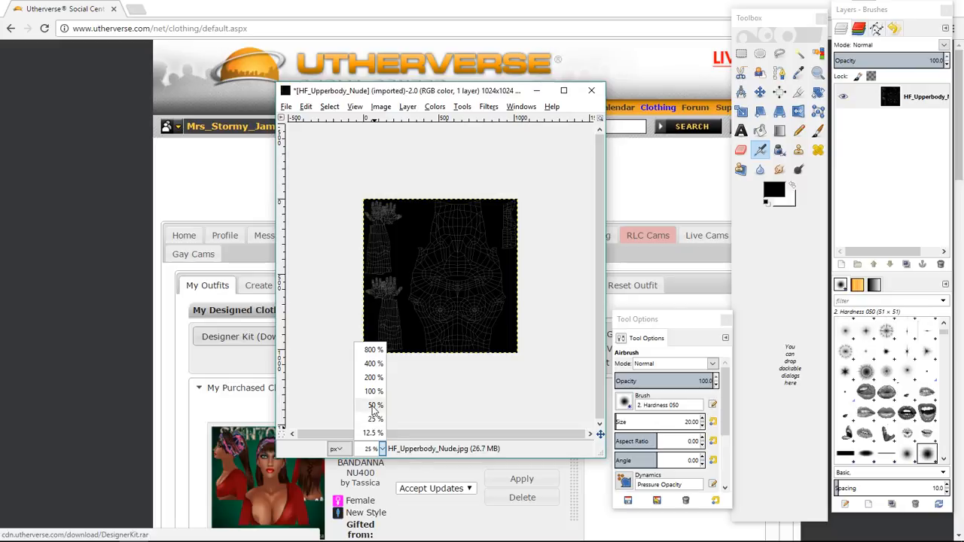
pyautogui.click(375, 405)
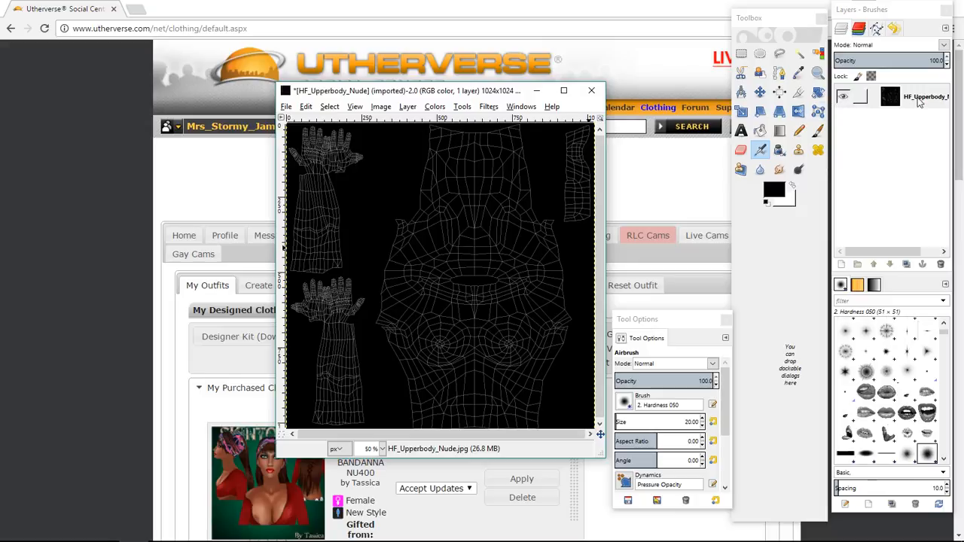
pyautogui.click(899, 62)
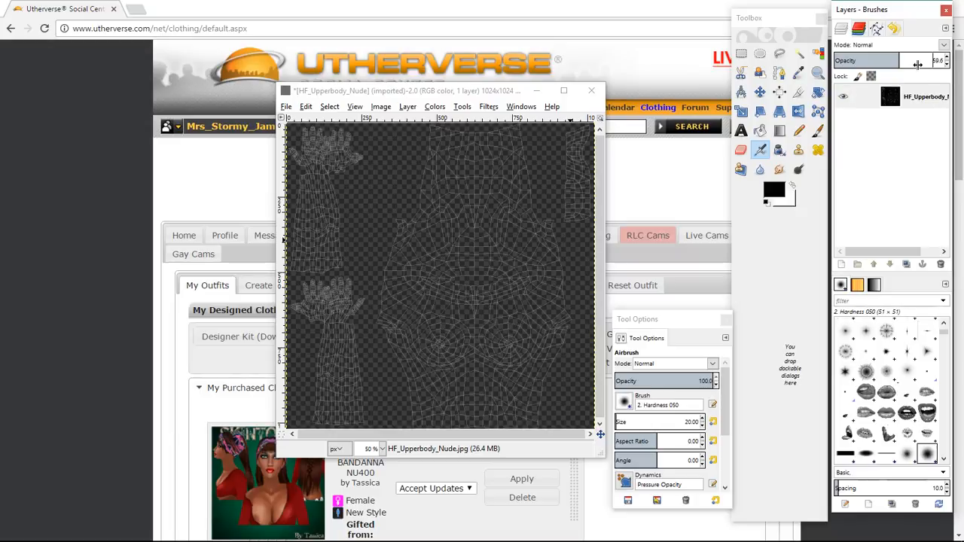
# Add a new transparent layer and place a horizontal guide across the lower torso of the UV map.
pyautogui.click(841, 265)
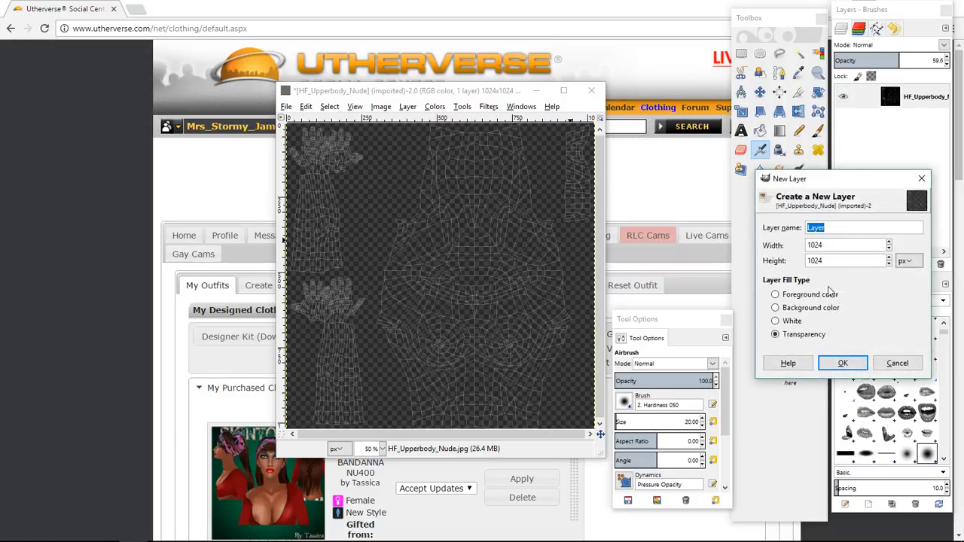
pyautogui.click(836, 364)
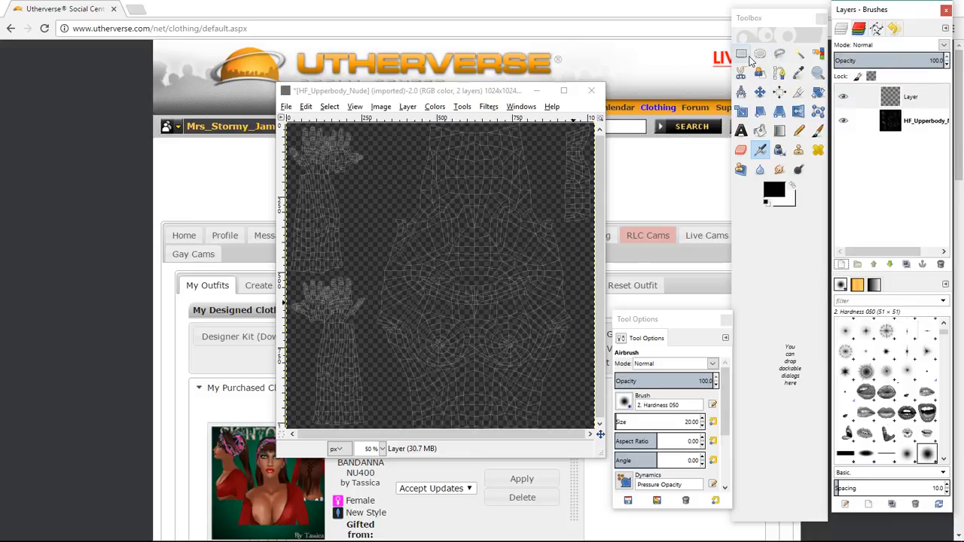
pyautogui.moveTo(478, 124); pyautogui.dragTo(478, 367)
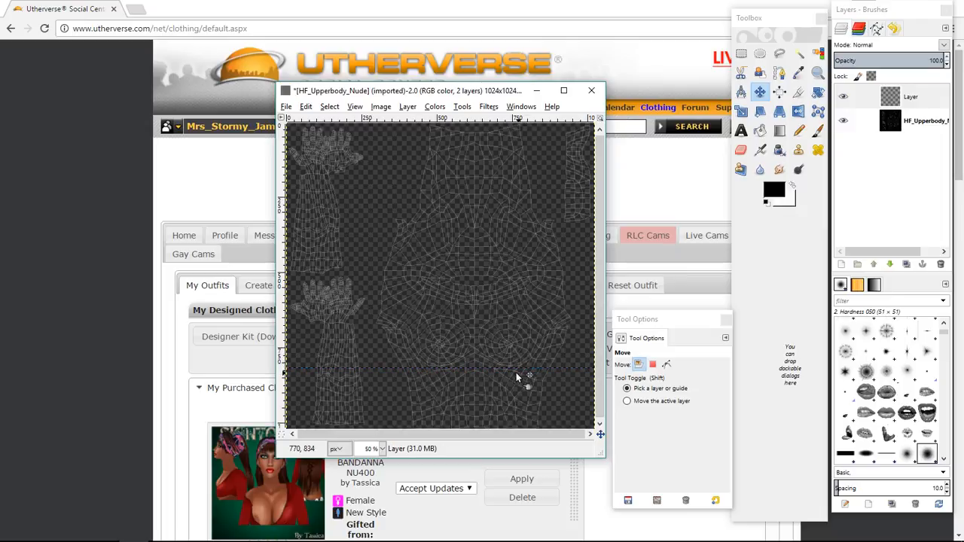
# Select a rectangle below the guide on the lower torso and fill it with black.
pyautogui.click(740, 52)
pyautogui.moveTo(391, 368); pyautogui.dragTo(558, 452)
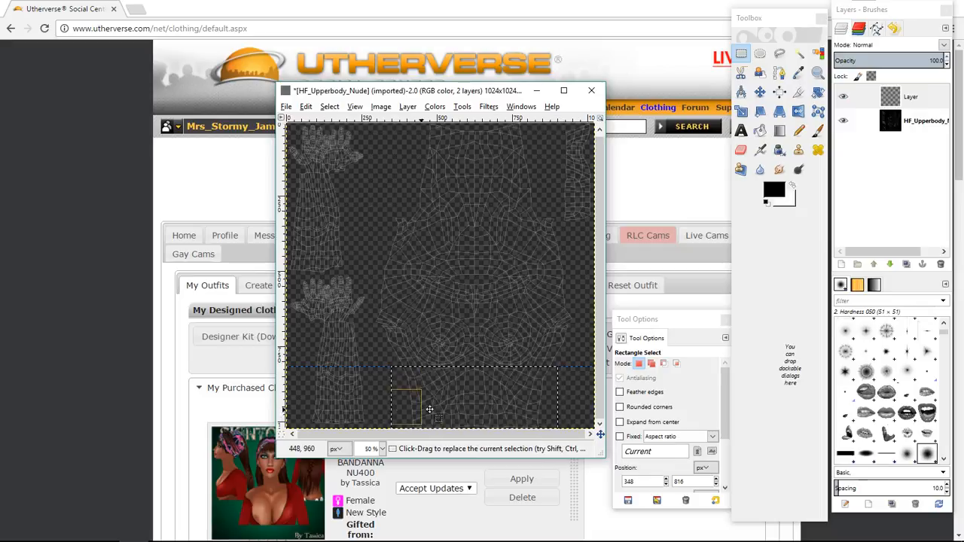
pyautogui.click(760, 132)
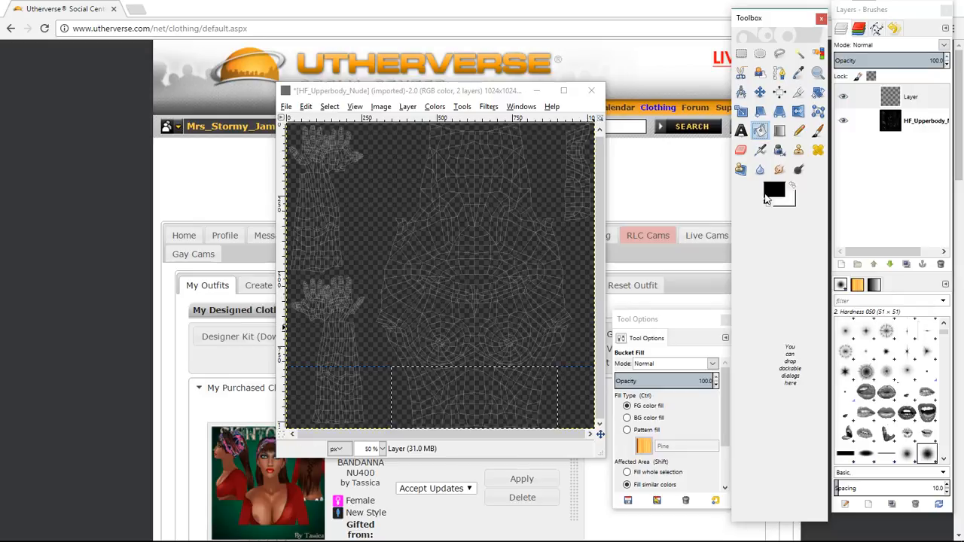
pyautogui.click(496, 390)
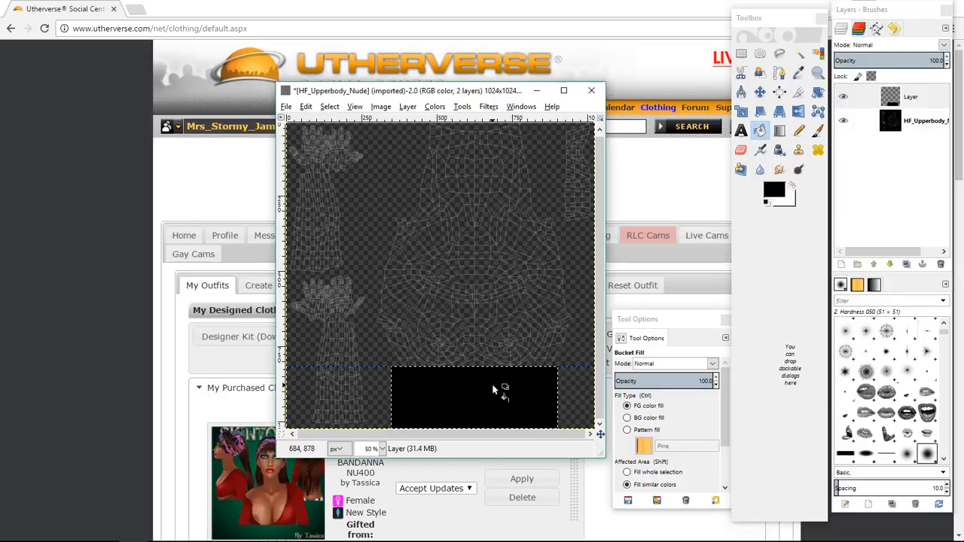
# Zoom to 100% and draw a polygonal free selection over the chest area just above the black rectangle.
pyautogui.click(780, 58)
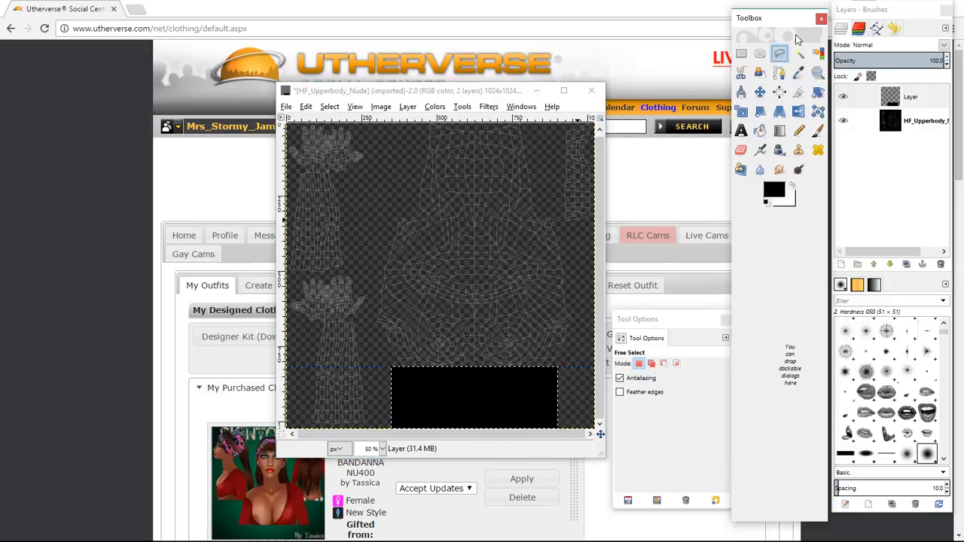
pyautogui.click(381, 448)
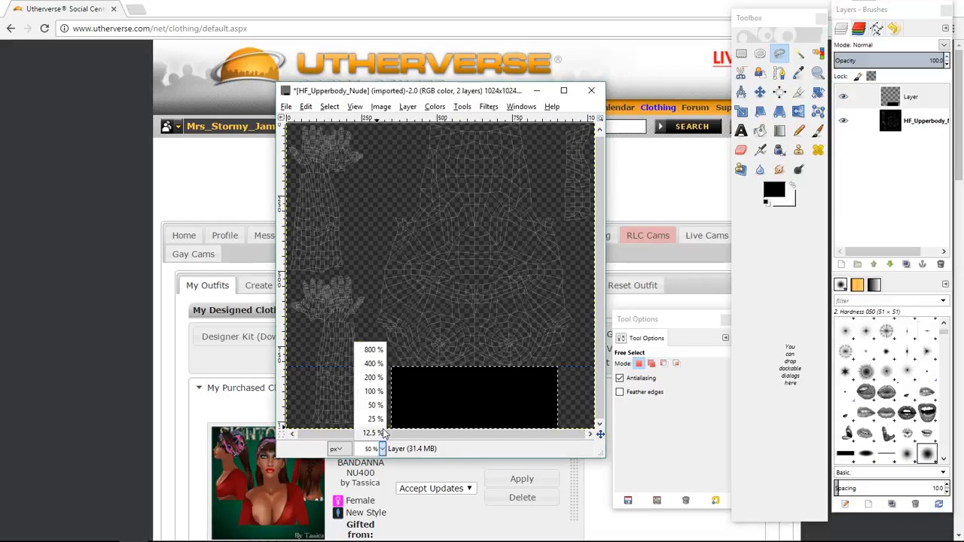
pyautogui.click(369, 393)
pyautogui.scroll(-4, 418, 262)
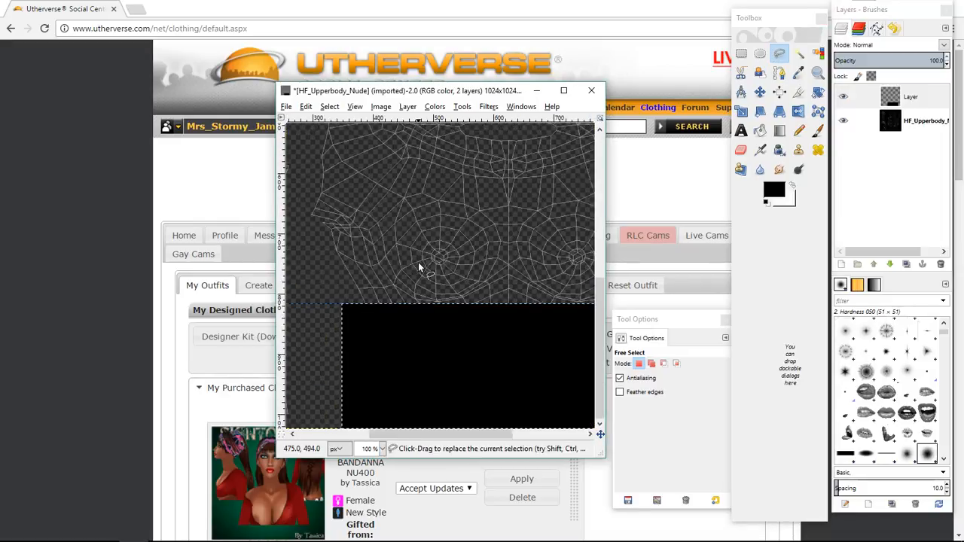
pyautogui.click(366, 305)
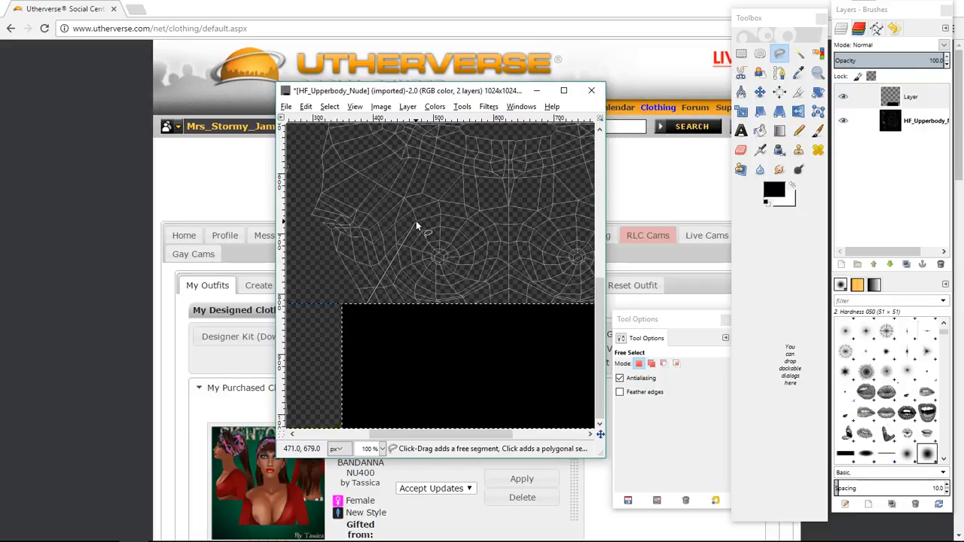
pyautogui.click(442, 214)
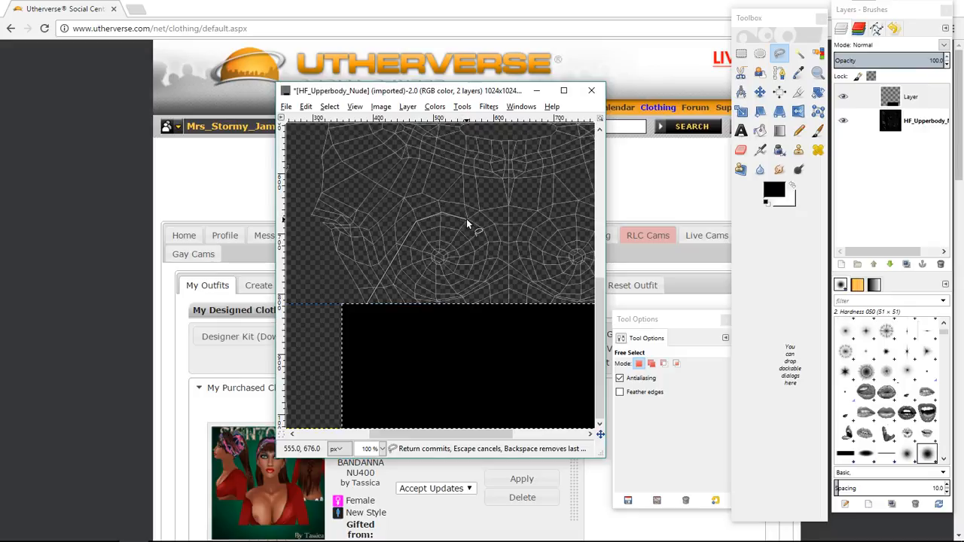
pyautogui.click(466, 220)
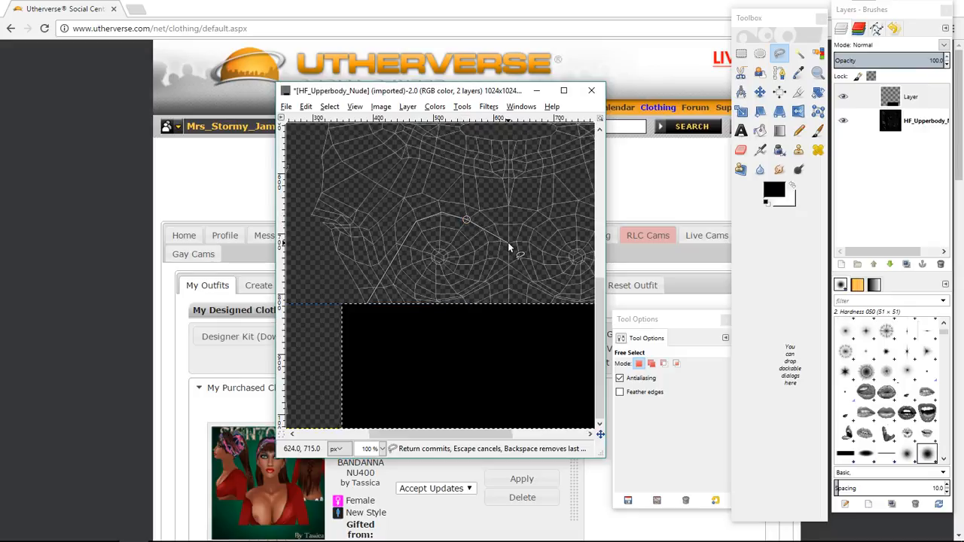
pyautogui.click(509, 242)
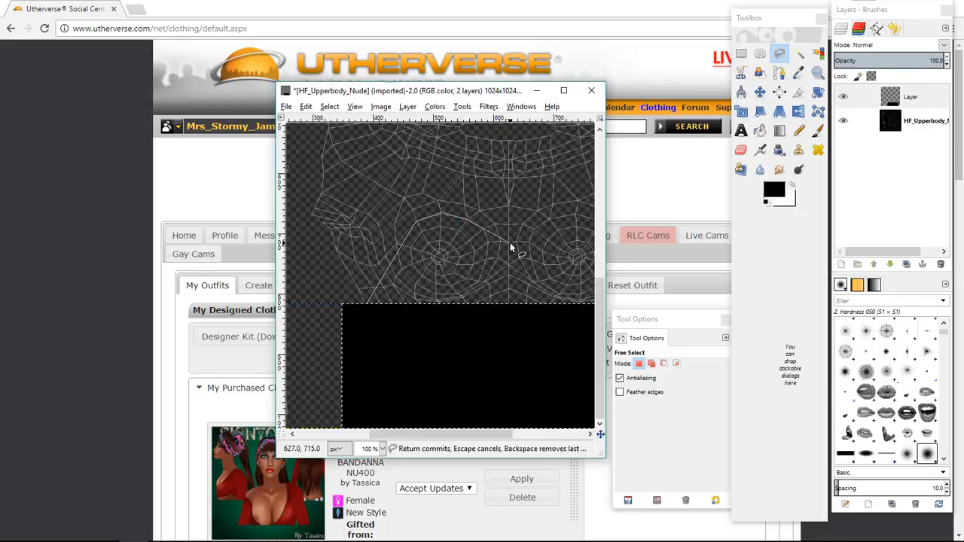
pyautogui.click(509, 315)
pyautogui.click(363, 317)
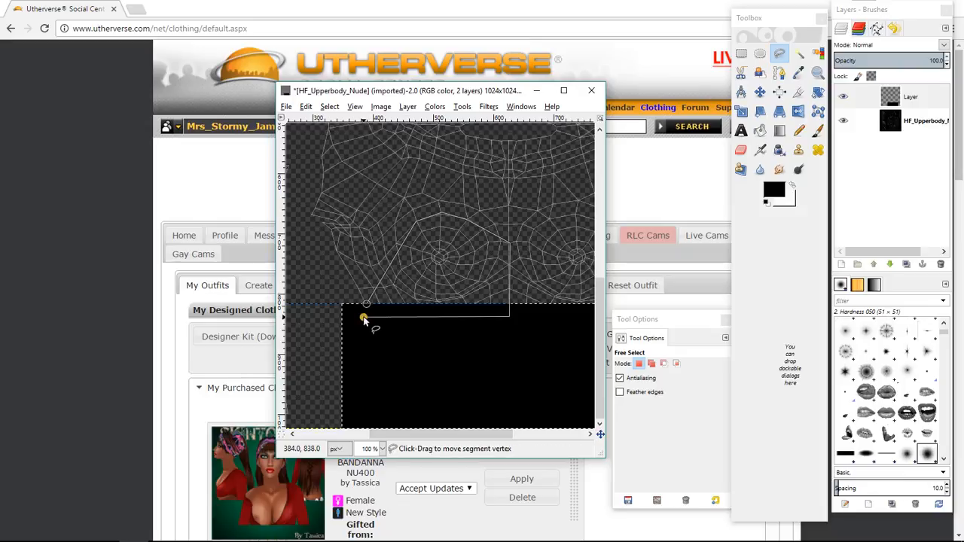
pyautogui.click(366, 306)
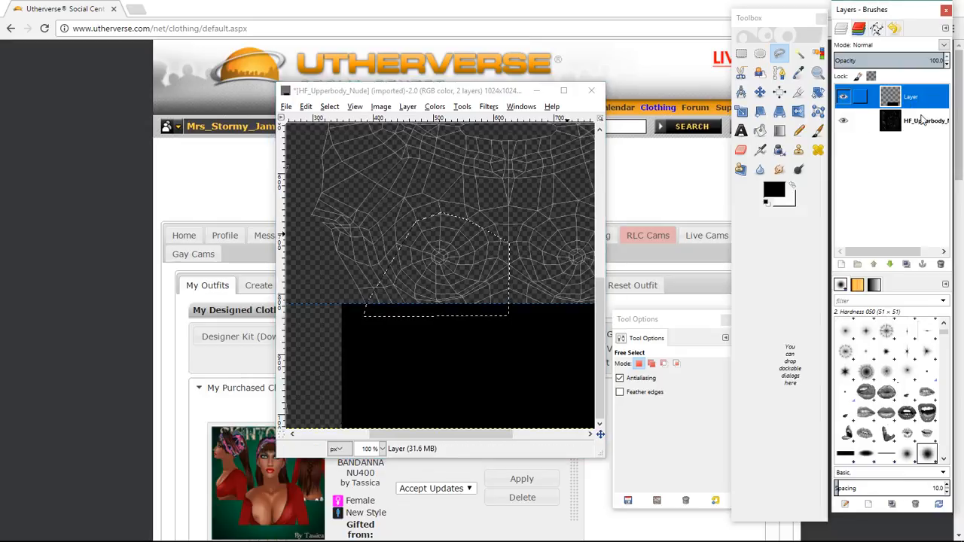
# Add a new transparent layer and fill the polygonal chest selection with black.
pyautogui.click(842, 265)
pyautogui.click(855, 360)
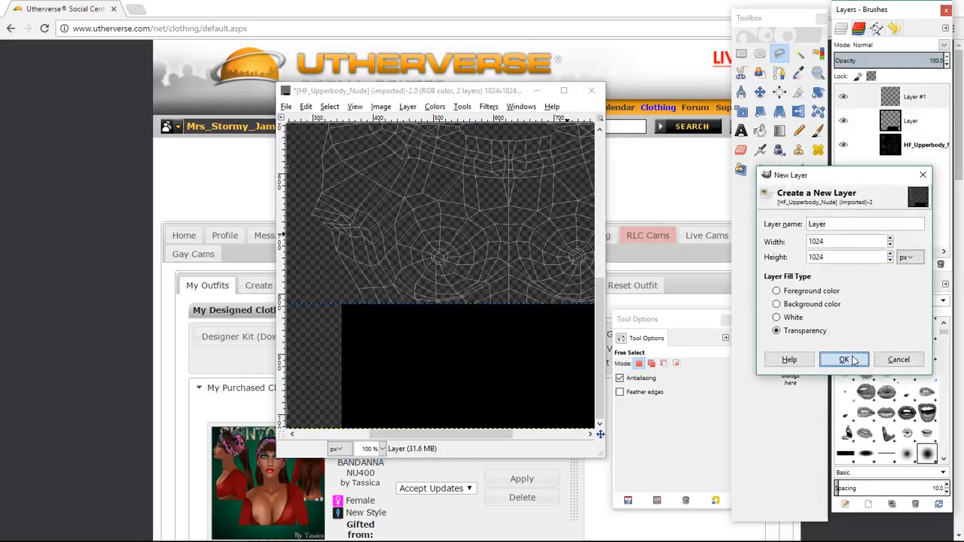
pyautogui.click(760, 130)
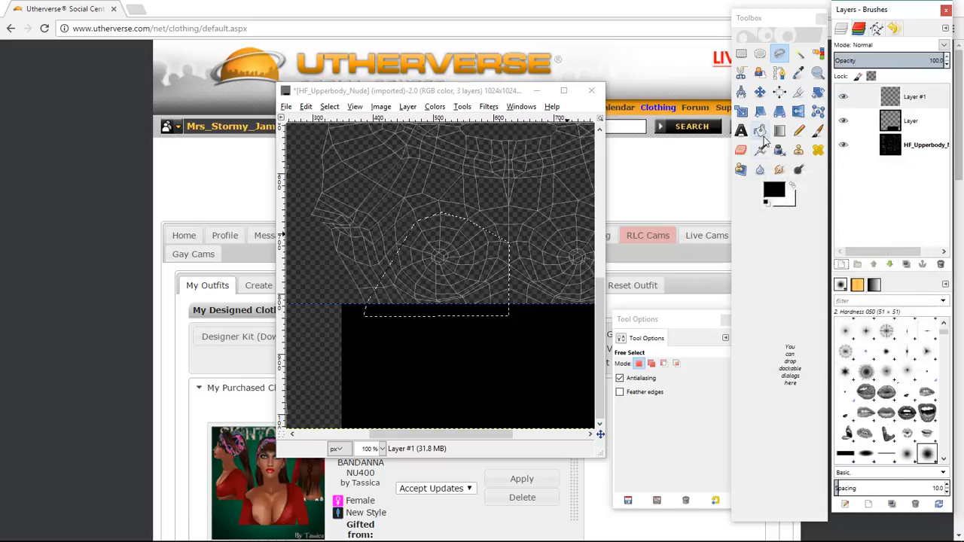
pyautogui.click(452, 257)
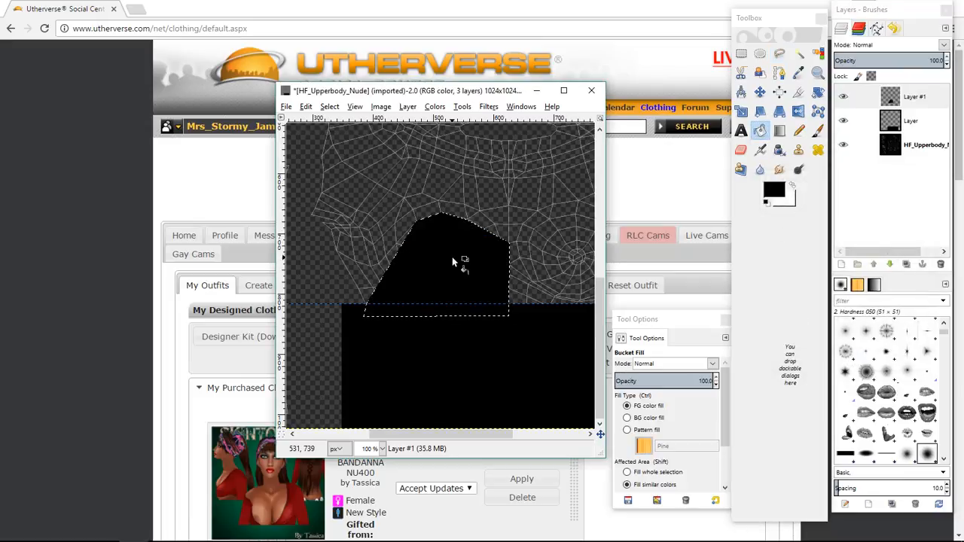
# Clear the selection, duplicate the chest shape layer, and flip the copy horizontally.
pyautogui.click(741, 54)
pyautogui.click(485, 183)
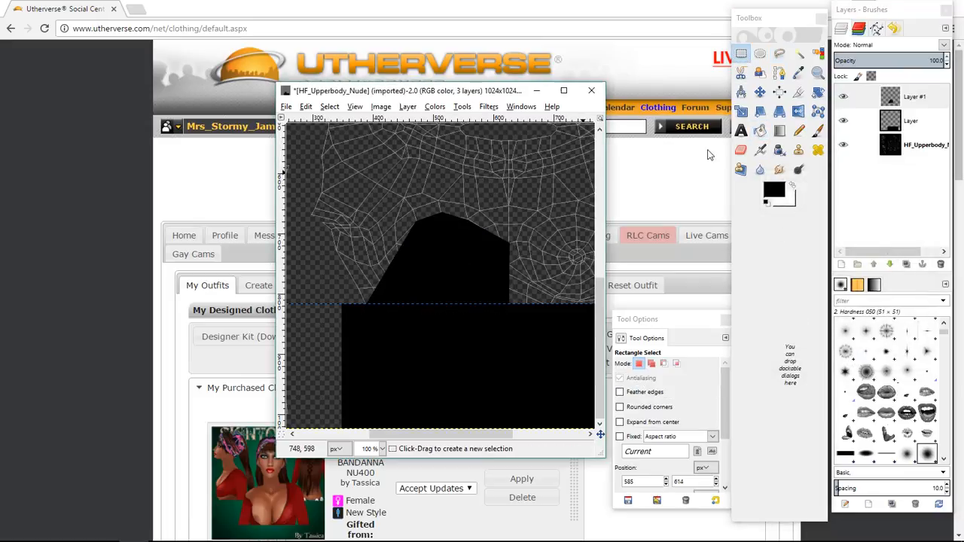
pyautogui.click(907, 266)
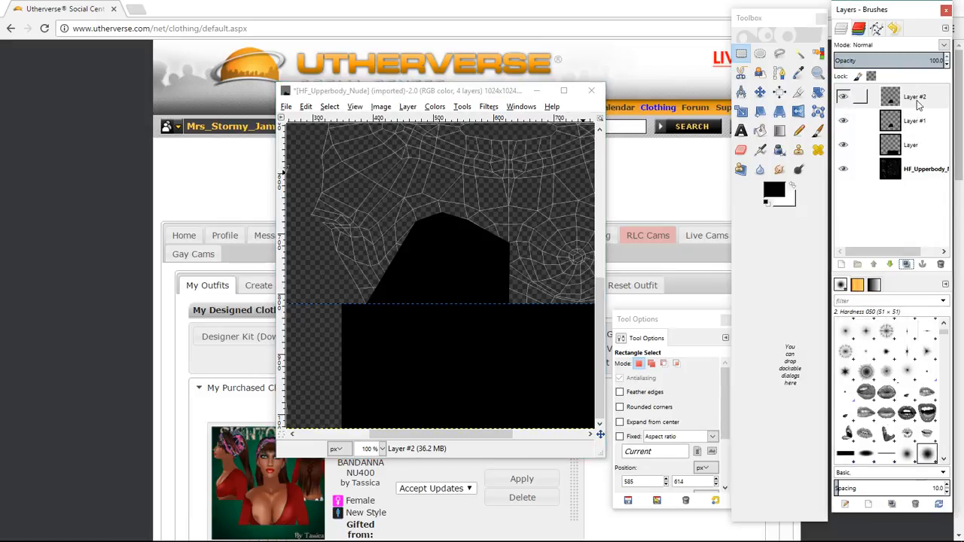
pyautogui.click(408, 107)
pyautogui.moveTo(435, 238)
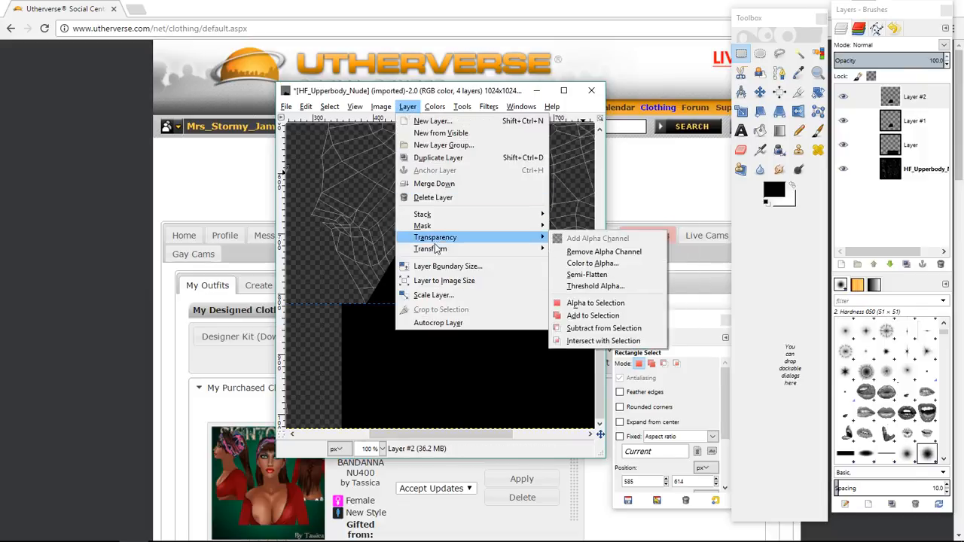
pyautogui.moveTo(455, 251)
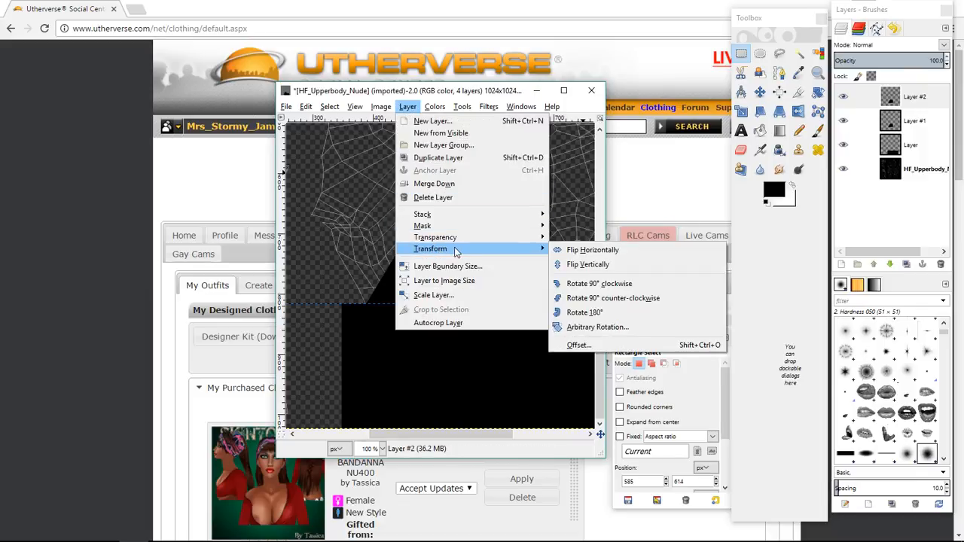
pyautogui.click(571, 250)
# Move the flipped chest shape beside the original to form a symmetrical neckline.
pyautogui.click(758, 92)
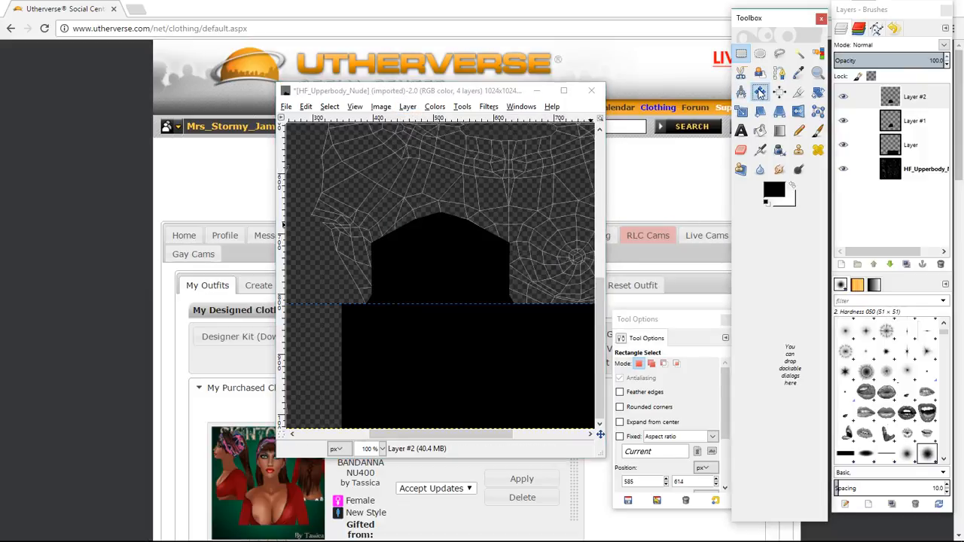
pyautogui.moveTo(452, 274); pyautogui.dragTo(482, 277)
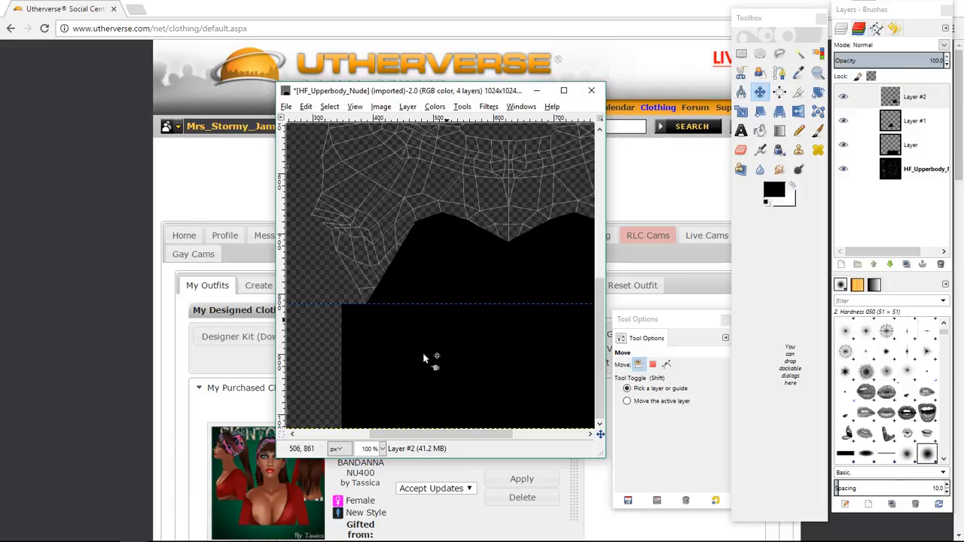
pyautogui.moveTo(397, 434); pyautogui.dragTo(432, 441)
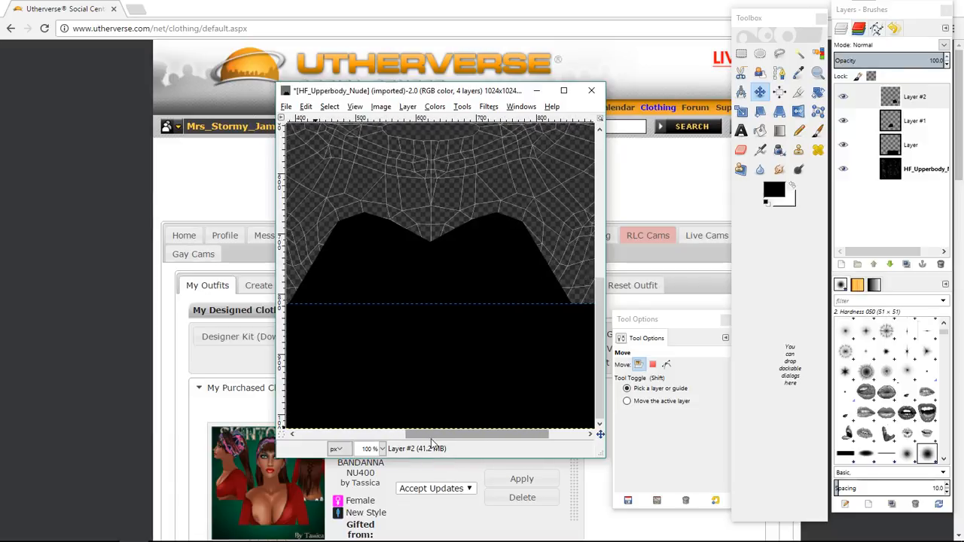
# Zoom to 50% and nudge the flipped shape a few pixels to line up both halves.
pyautogui.click(382, 448)
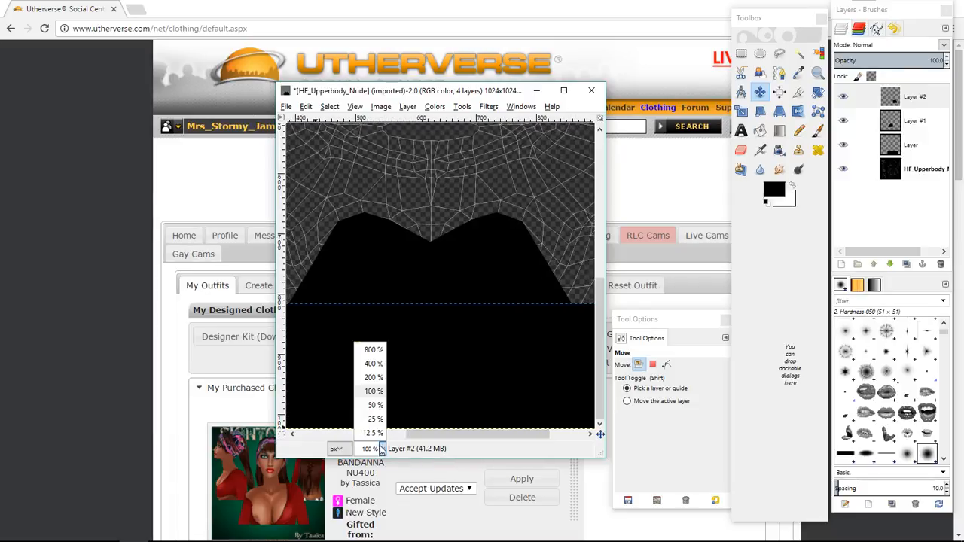
pyautogui.click(374, 405)
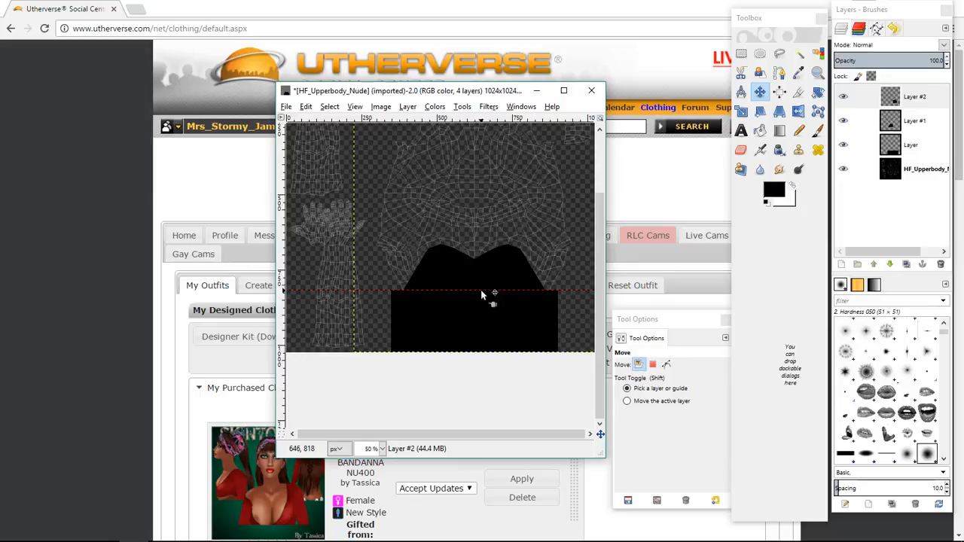
pyautogui.click(495, 271)
pyautogui.press('Right')
pyautogui.press('Right')
pyautogui.press('Right')
pyautogui.press('Right')
pyautogui.press('Right')
pyautogui.press('Right')
pyautogui.press('Right')
pyautogui.press('Right')
pyautogui.press('Right')
pyautogui.press('Right')
pyautogui.press('Right')
pyautogui.press('Right')
pyautogui.press('Right')
pyautogui.press('Right')
pyautogui.press('Right')
pyautogui.press('Right')
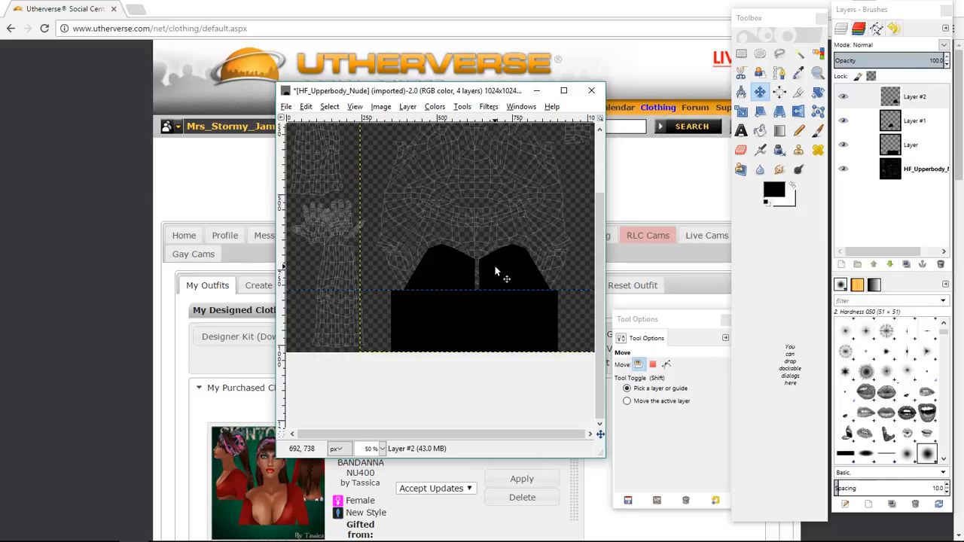
pyautogui.press('Left')
pyautogui.press('Left')
pyautogui.press('Left')
pyautogui.press('Left')
pyautogui.press('Left')
pyautogui.press('Left')
pyautogui.press('Left')
pyautogui.press('Left')
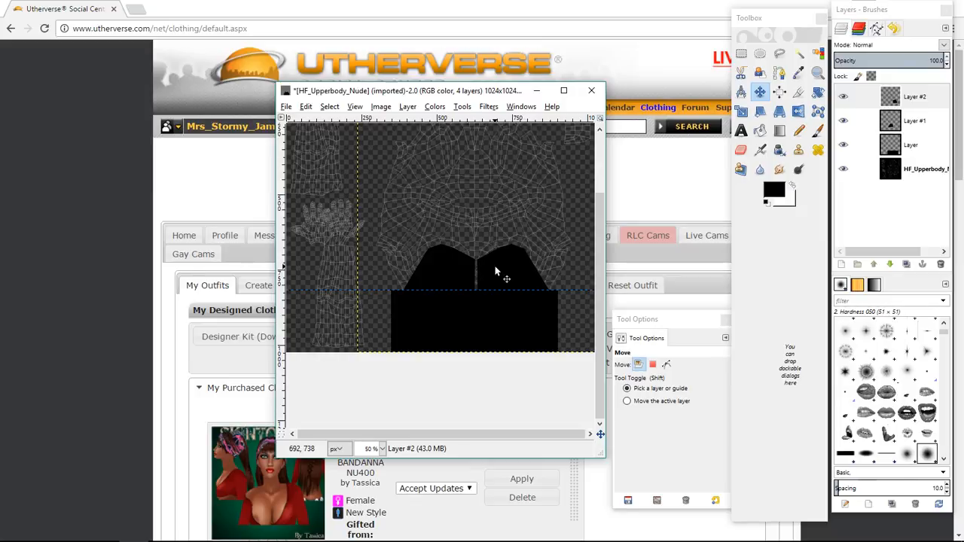
# Paint over the centre seam between the halves with a Hardness 100 paintbrush at size 50.60.
pyautogui.click(799, 130)
pyautogui.click(818, 131)
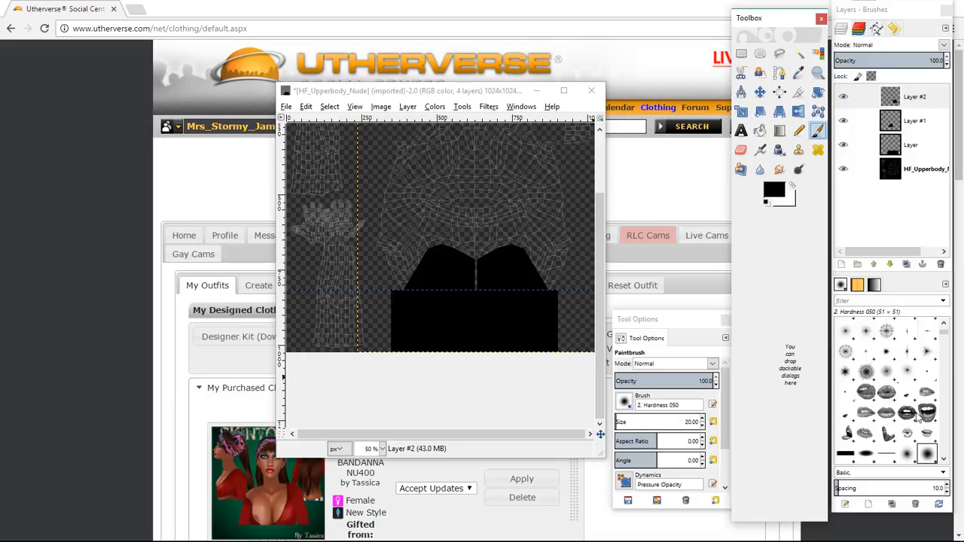
pyautogui.scroll(-3, 867, 414)
pyautogui.click(866, 428)
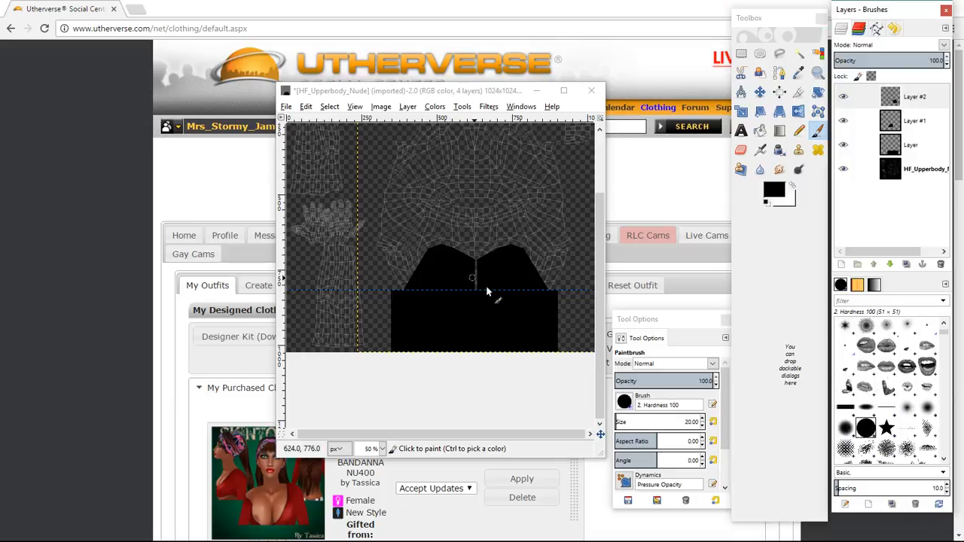
pyautogui.click(619, 422)
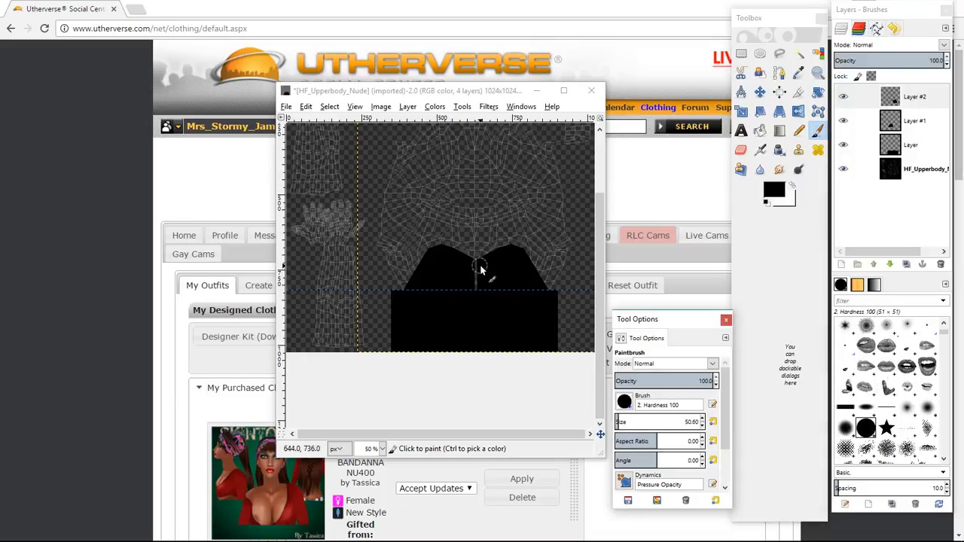
pyautogui.click(477, 270)
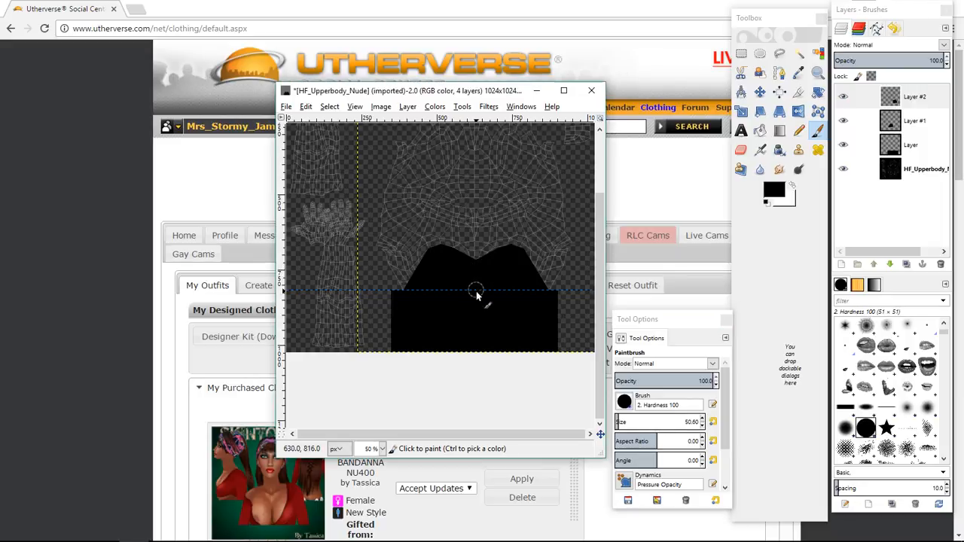
# Merge the flipped copy layer down twice into the black shape layers.
pyautogui.scroll(2, 452, 259)
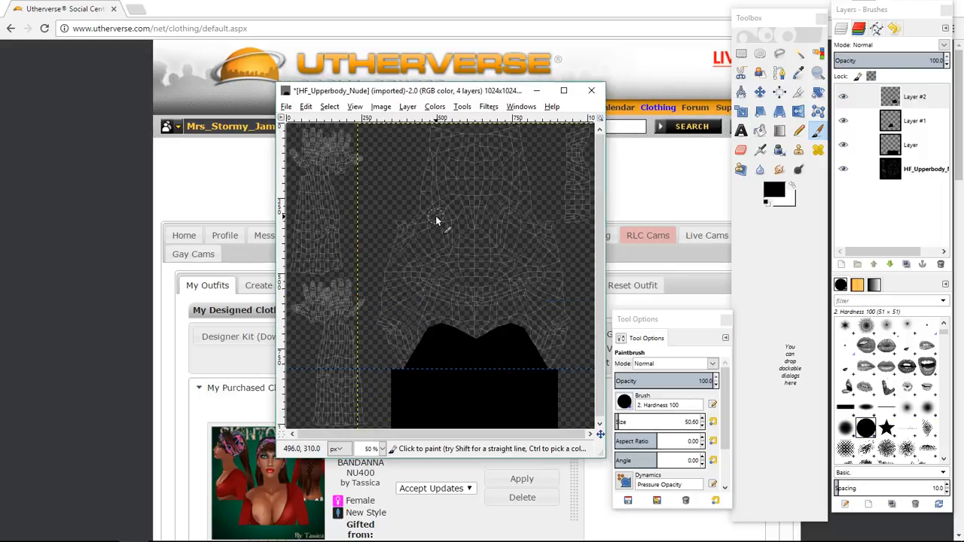
pyautogui.click(918, 101)
pyautogui.rightClick(918, 102)
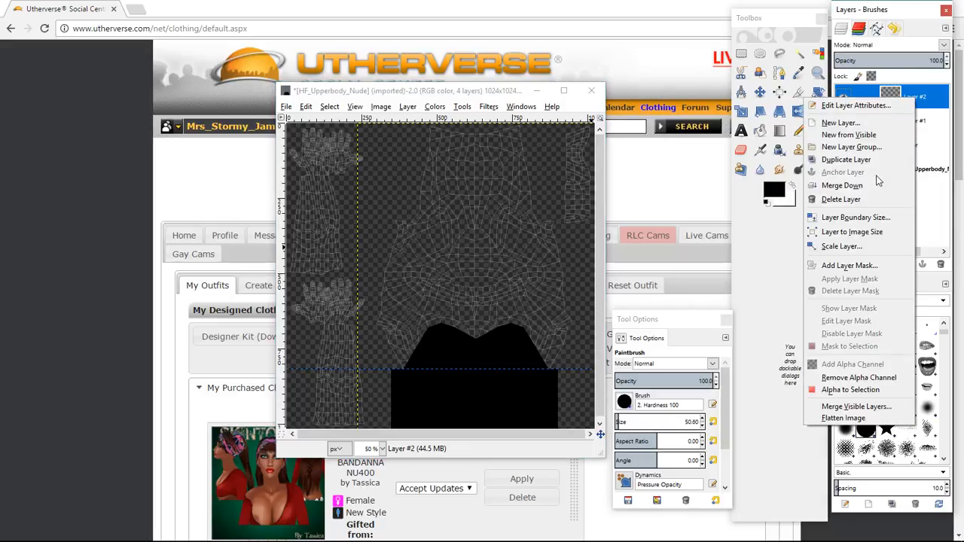
pyautogui.click(879, 183)
pyautogui.rightClick(919, 103)
pyautogui.click(879, 190)
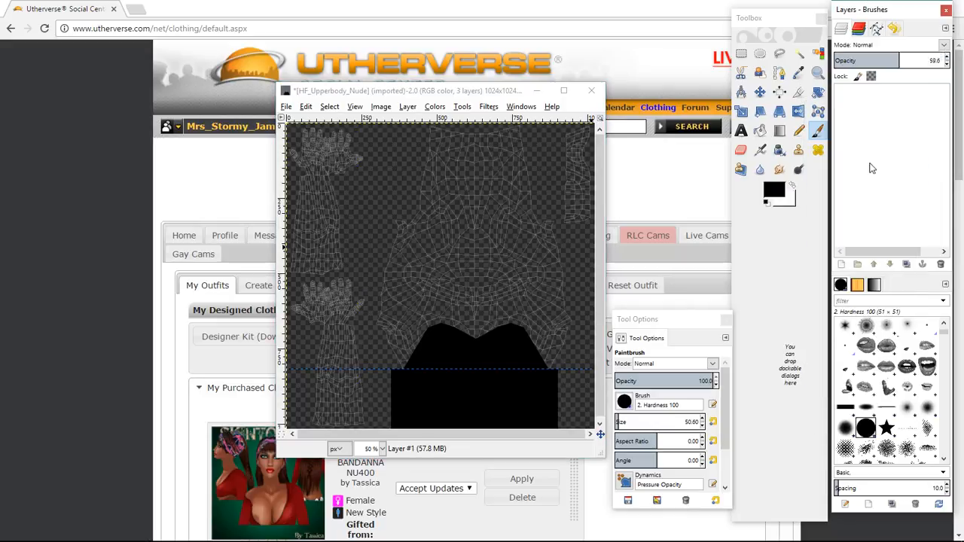
# Add a new transparent layer and fill a rectangle at the top centre of the UV map with black.
pyautogui.click(842, 264)
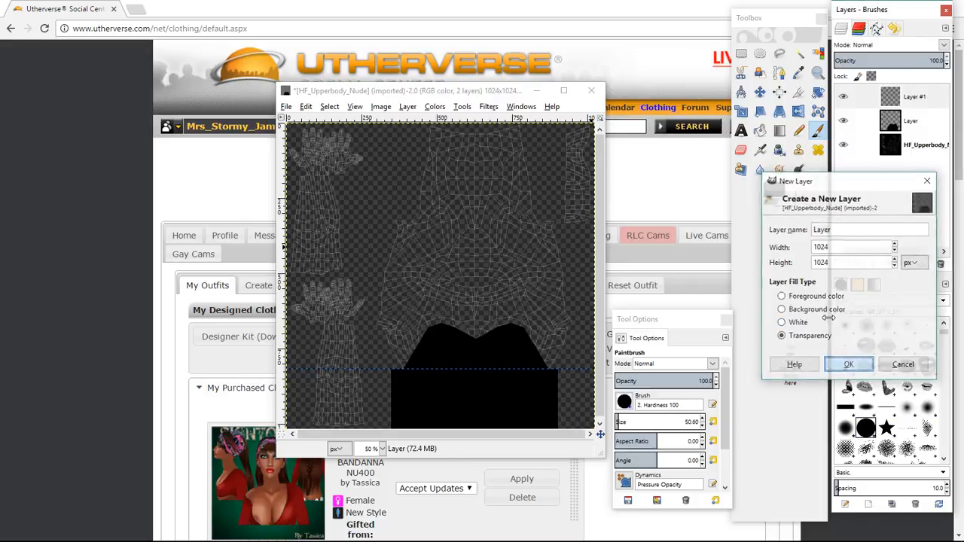
pyautogui.click(857, 362)
pyautogui.click(741, 53)
pyautogui.click(424, 130)
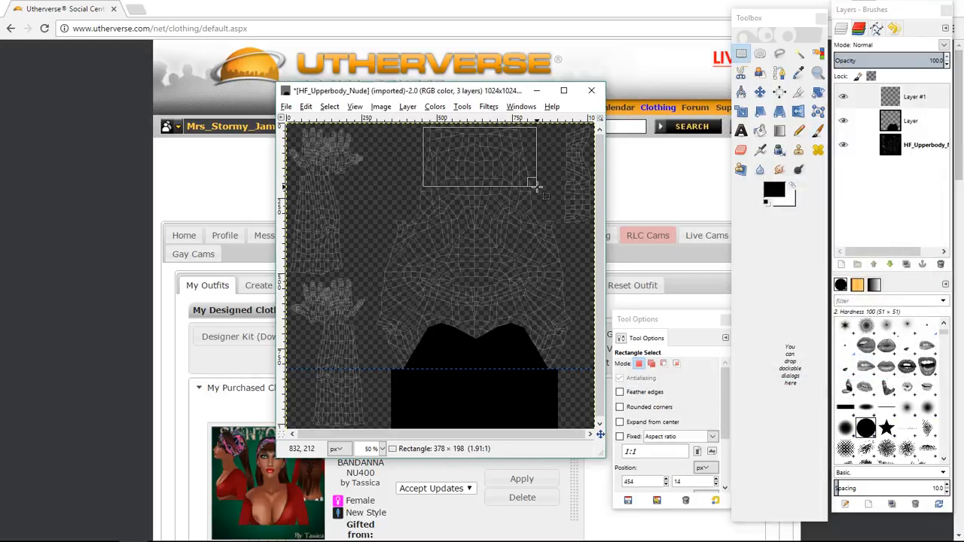
pyautogui.moveTo(536, 185); pyautogui.dragTo(533, 184)
pyautogui.click(453, 158)
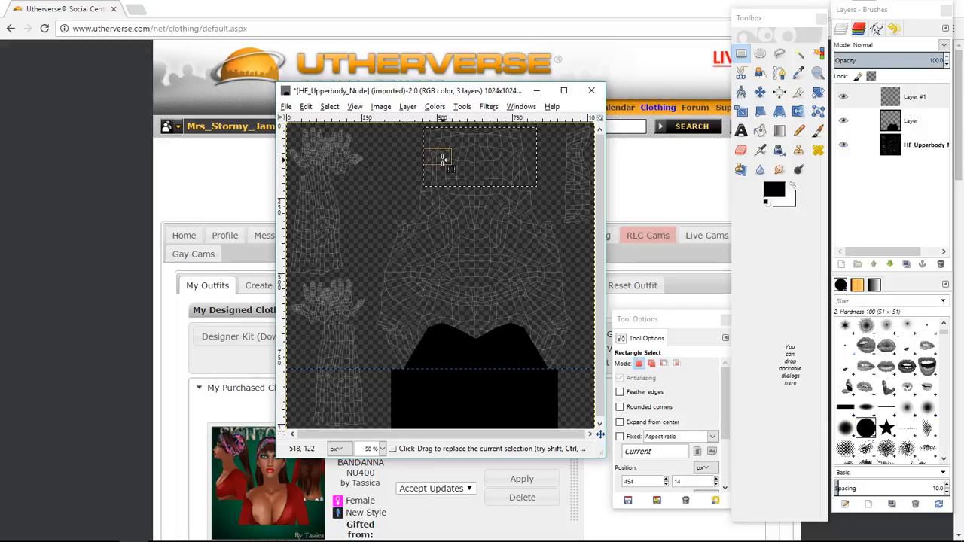
pyautogui.moveTo(435, 158); pyautogui.dragTo(472, 110)
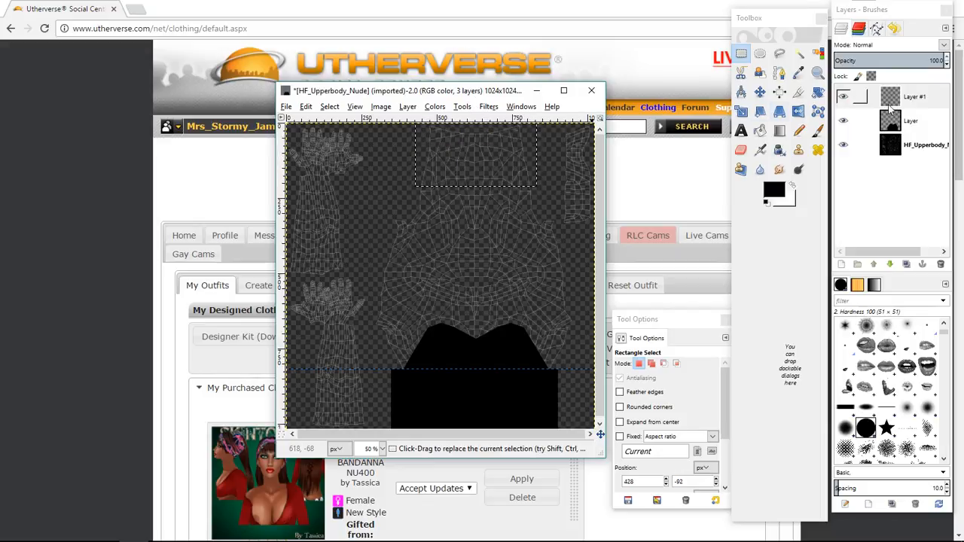
pyautogui.click(761, 132)
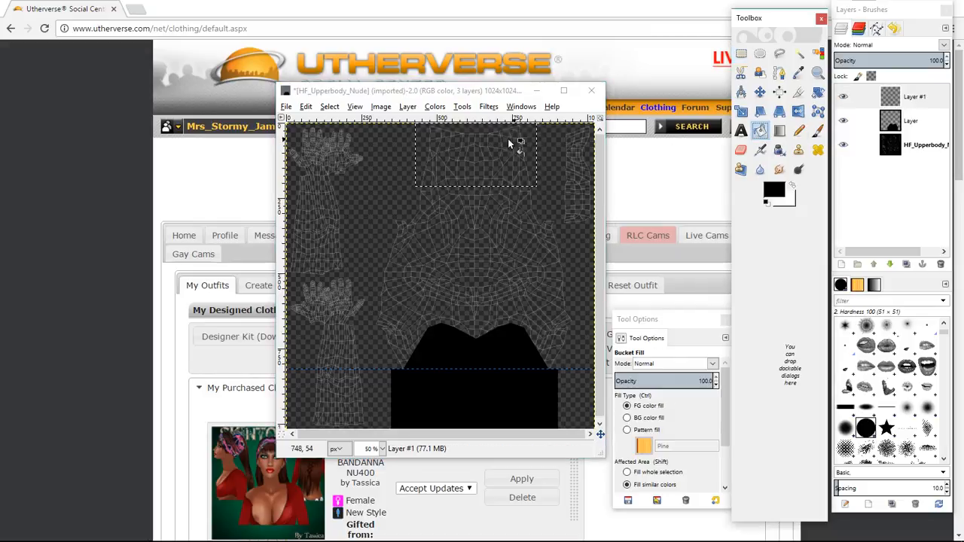
pyautogui.click(507, 139)
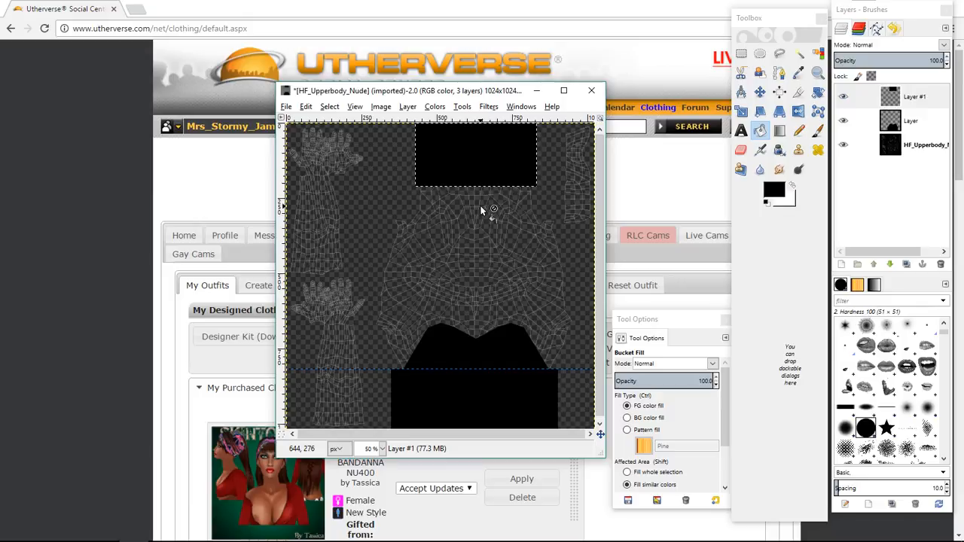
# Hide the UV map layer and try exporting the image to the Desktop as BLK TEST 1.
pyautogui.click(844, 148)
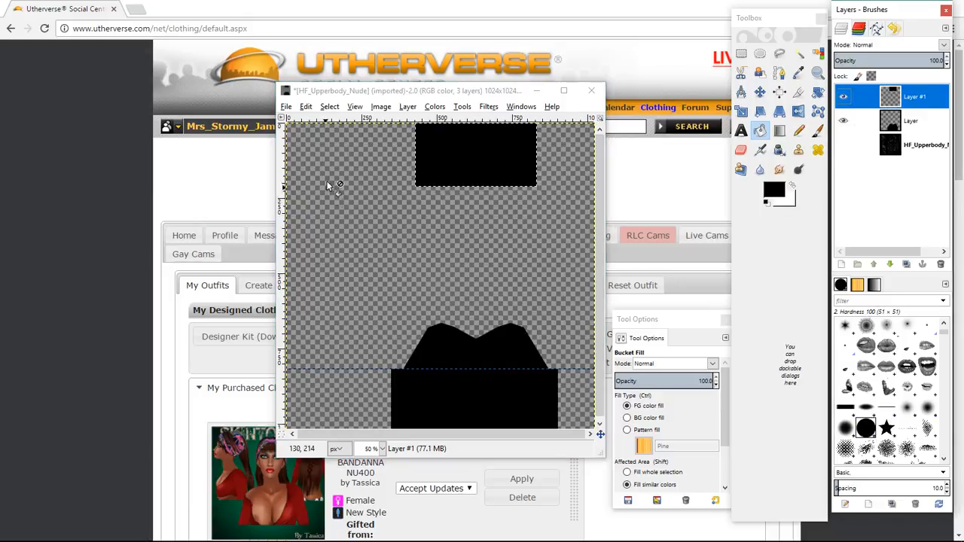
pyautogui.click(286, 107)
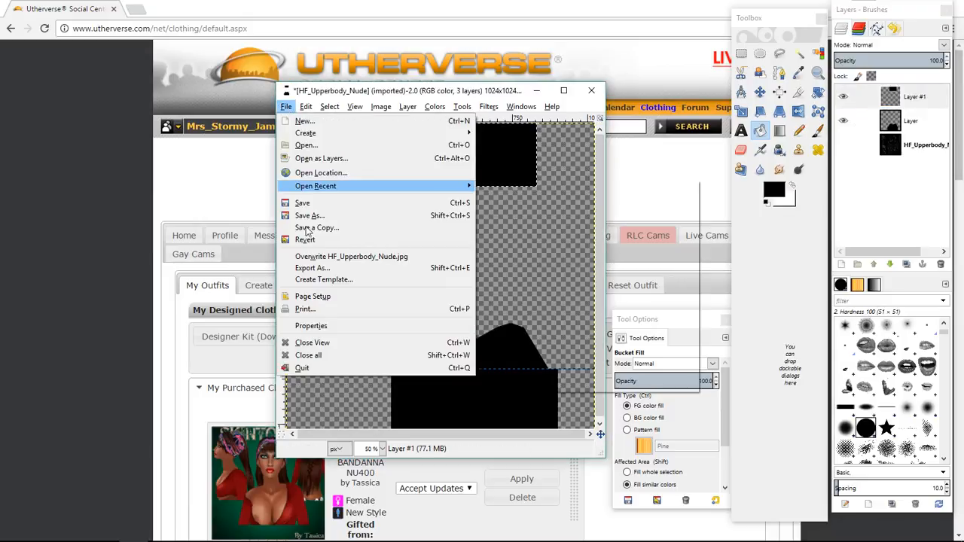
pyautogui.click(316, 268)
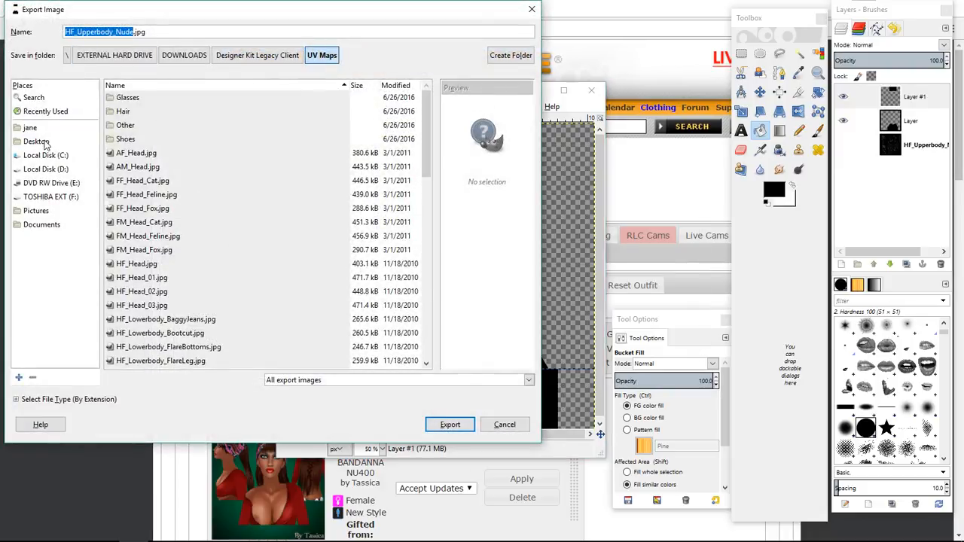
pyautogui.click(43, 141)
pyautogui.click(157, 32)
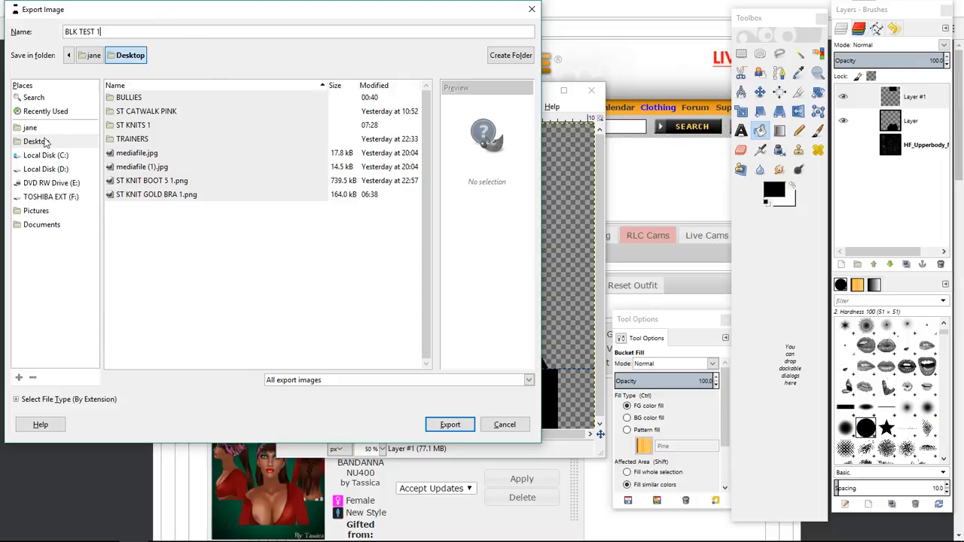
pyautogui.click(450, 424)
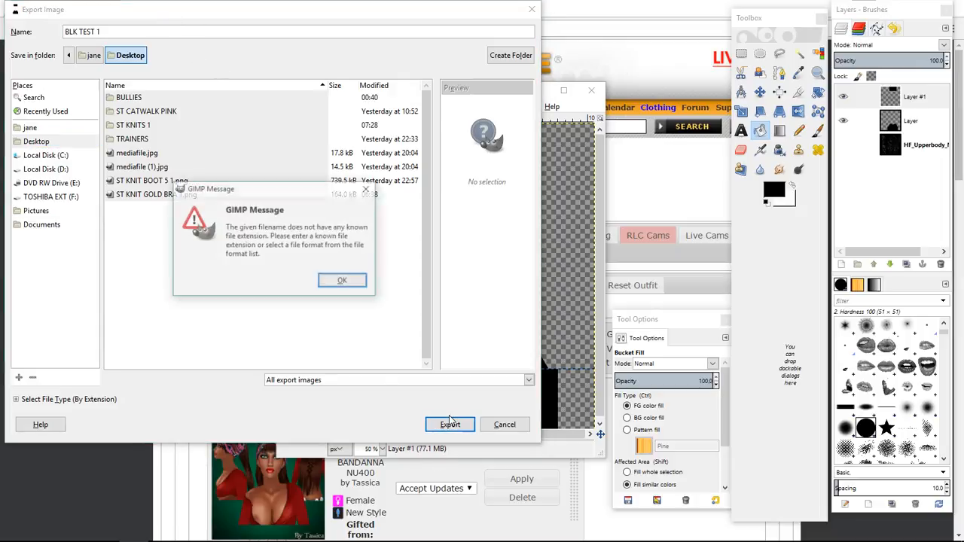
pyautogui.click(342, 282)
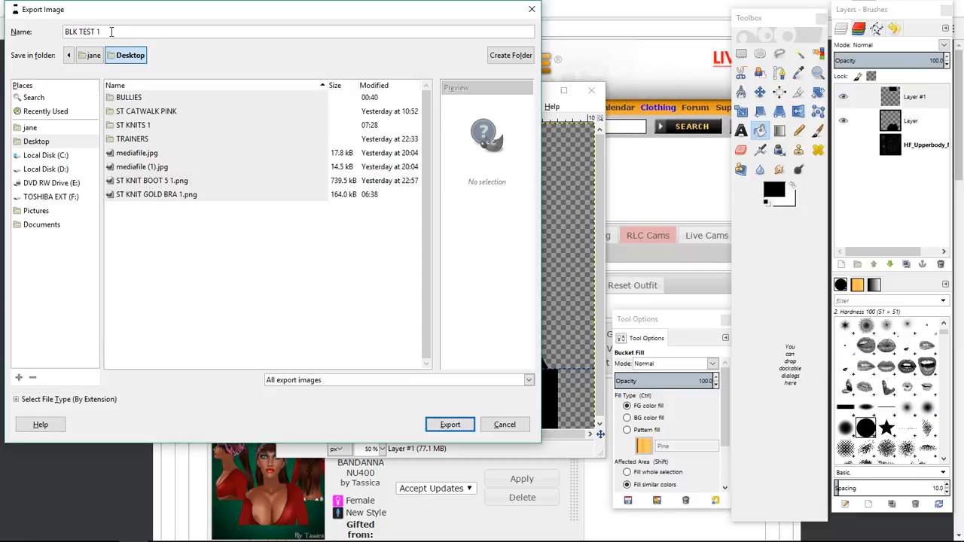
# Set the file type to PNG image and export BLK TEST 1.png with the default PNG options.
pyautogui.click(78, 400)
pyautogui.scroll(-10, 69, 361)
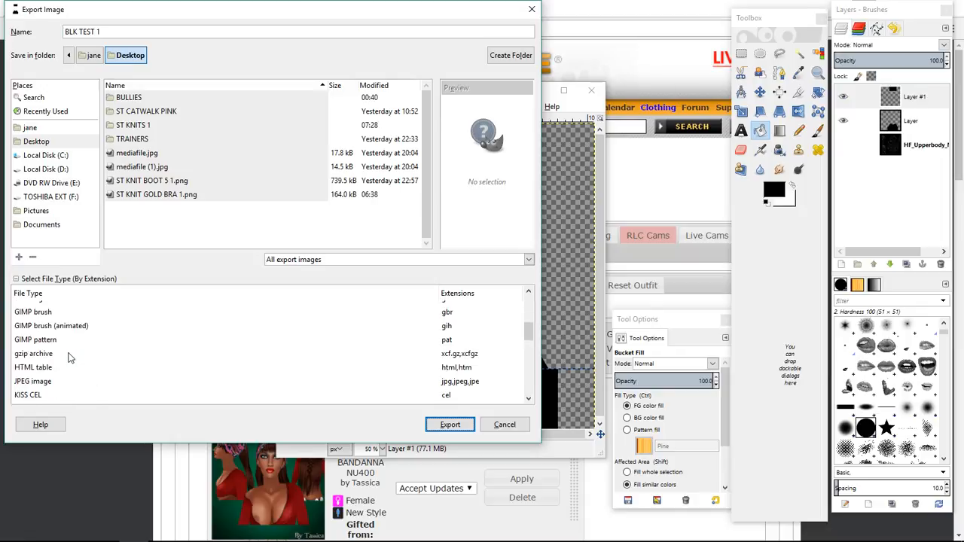
pyautogui.scroll(-2, 68, 358)
pyautogui.click(42, 383)
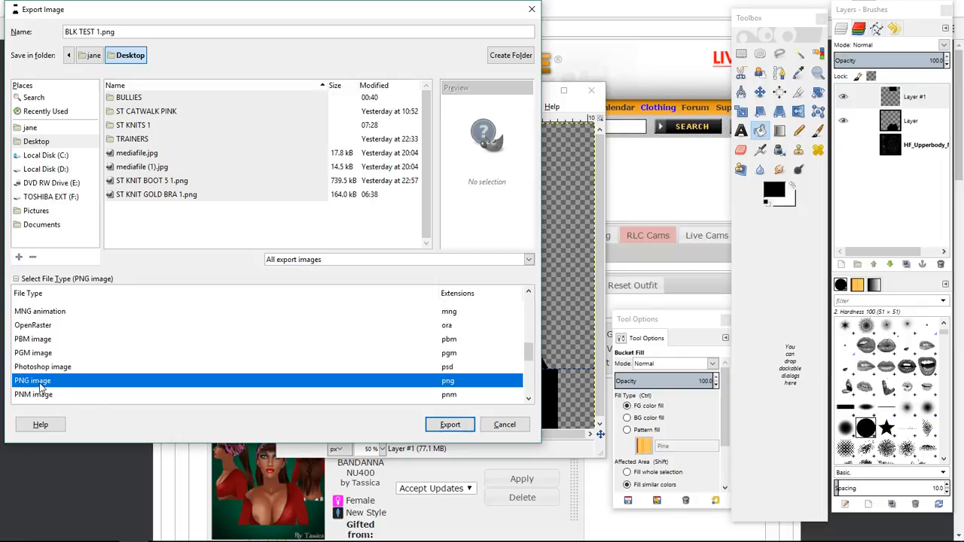
pyautogui.click(451, 427)
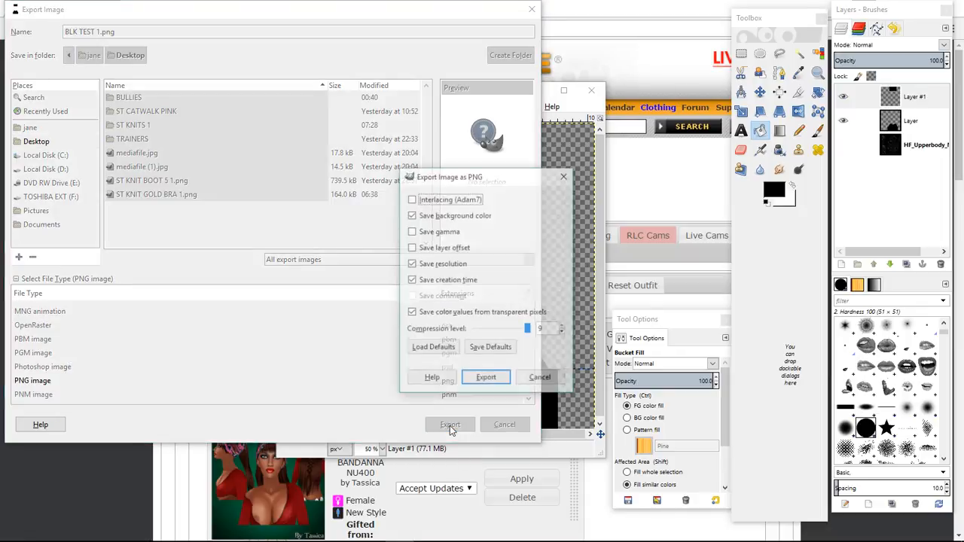
pyautogui.click(476, 380)
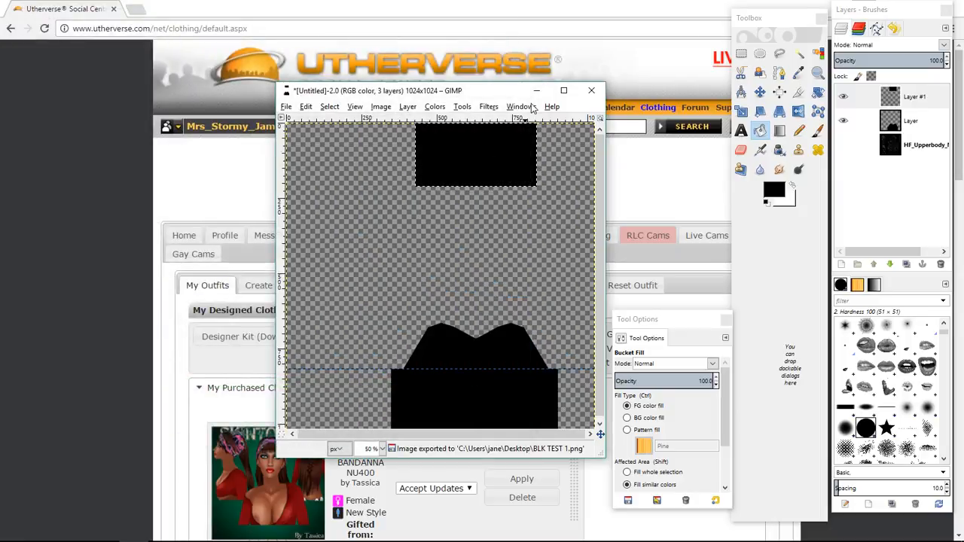
# Minimize GIMP and configure a New Style outfit with gender Female, category Female torso and model Skinny Top.
pyautogui.click(536, 91)
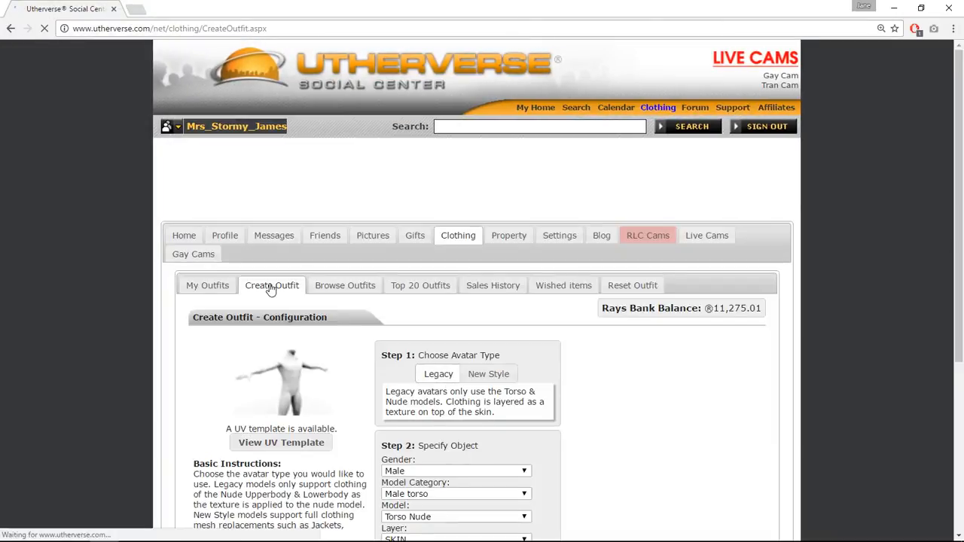
pyautogui.click(491, 374)
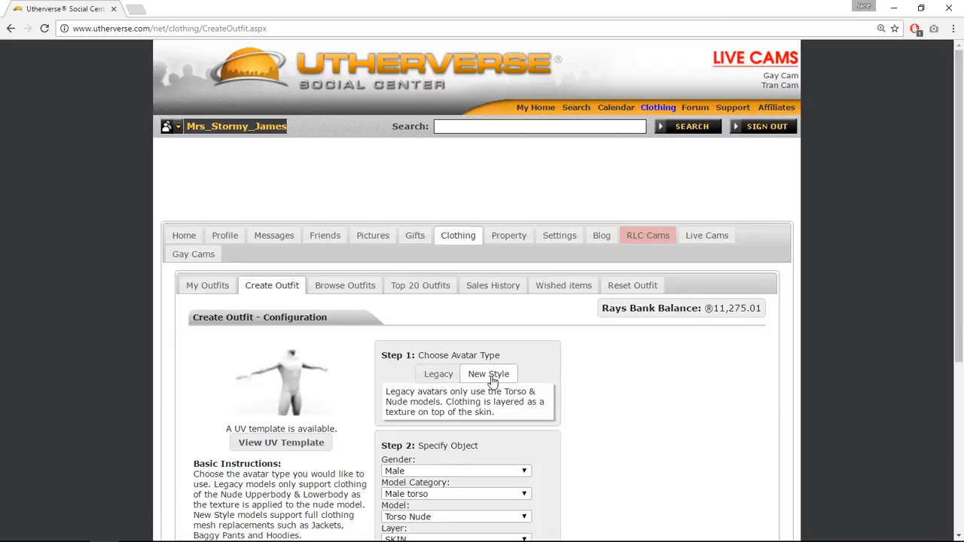
pyautogui.scroll(-3, 455, 335)
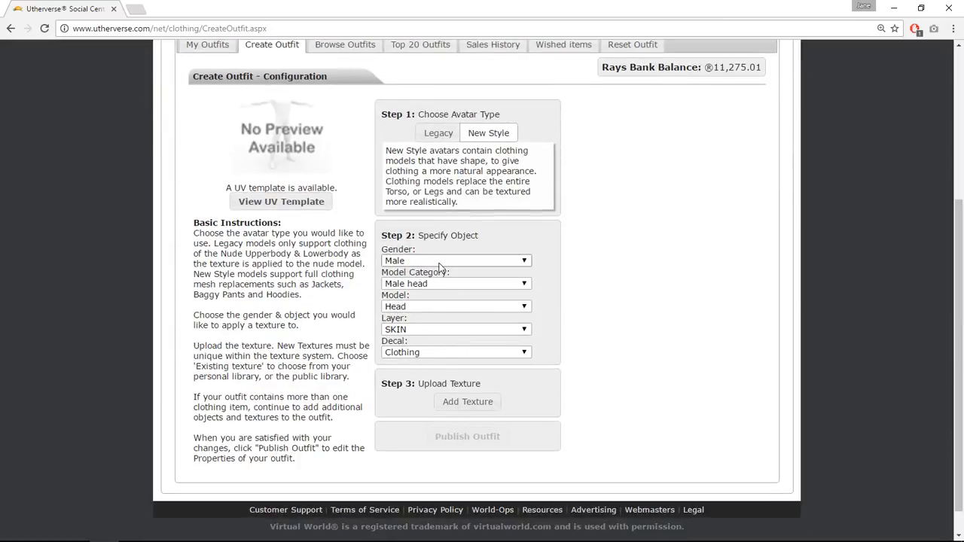
pyautogui.click(441, 260)
pyautogui.click(431, 279)
pyautogui.click(439, 285)
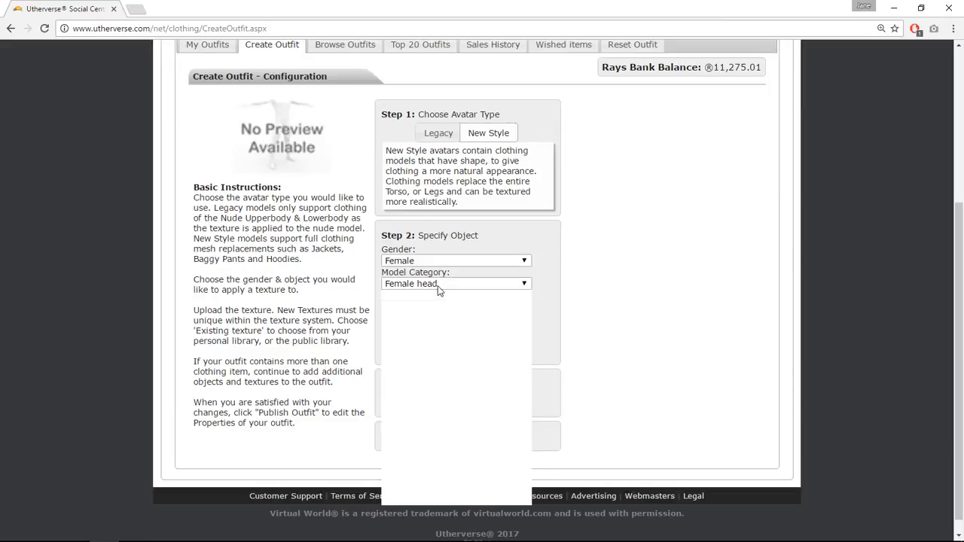
pyautogui.click(435, 317)
pyautogui.click(435, 304)
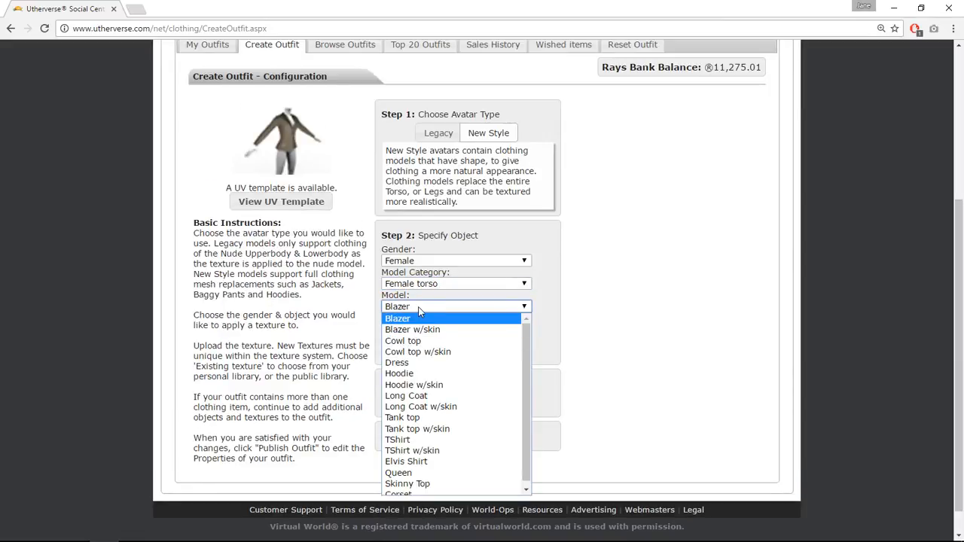
pyautogui.click(418, 310)
pyautogui.click(421, 309)
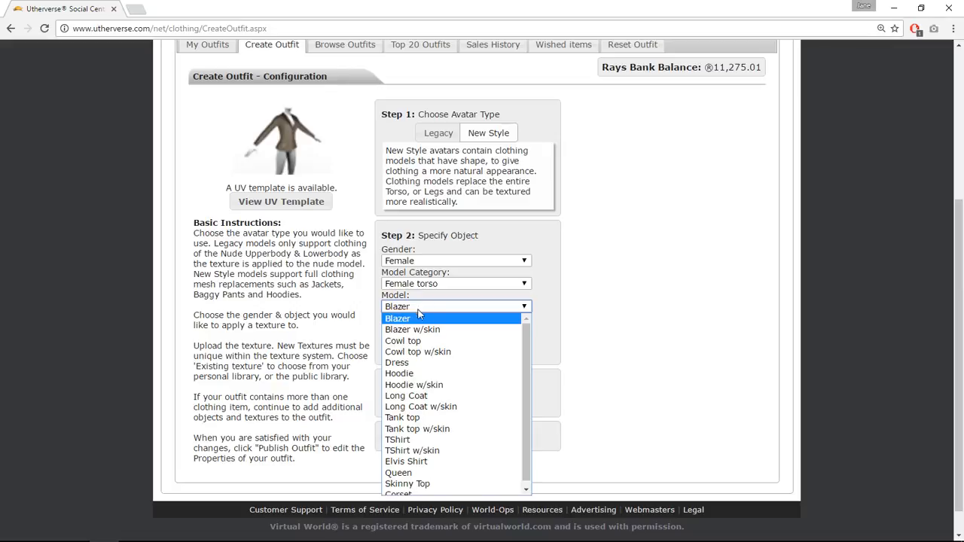
pyautogui.click(431, 480)
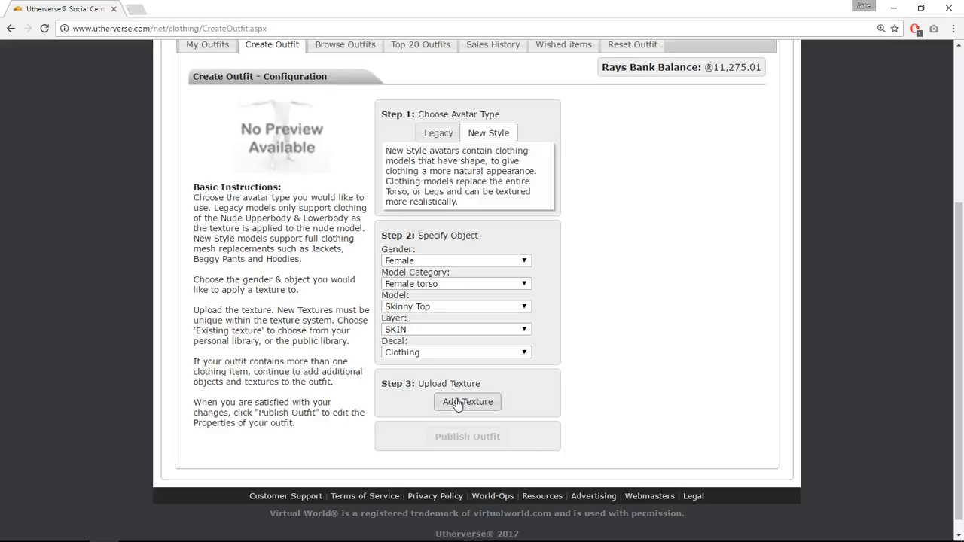
# Add a texture to the outfit by uploading BLK TEST 1.png from the Desktop.
pyautogui.click(458, 403)
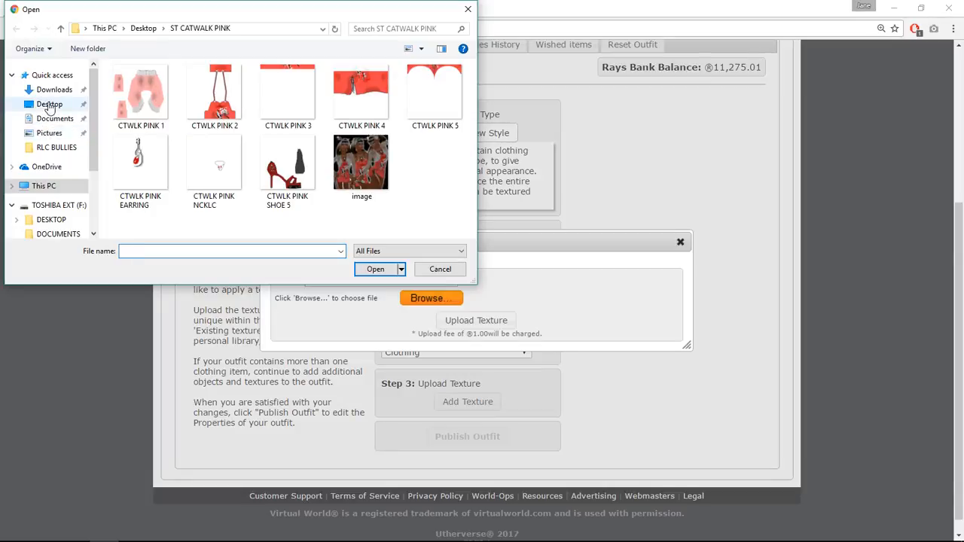
pyautogui.click(49, 105)
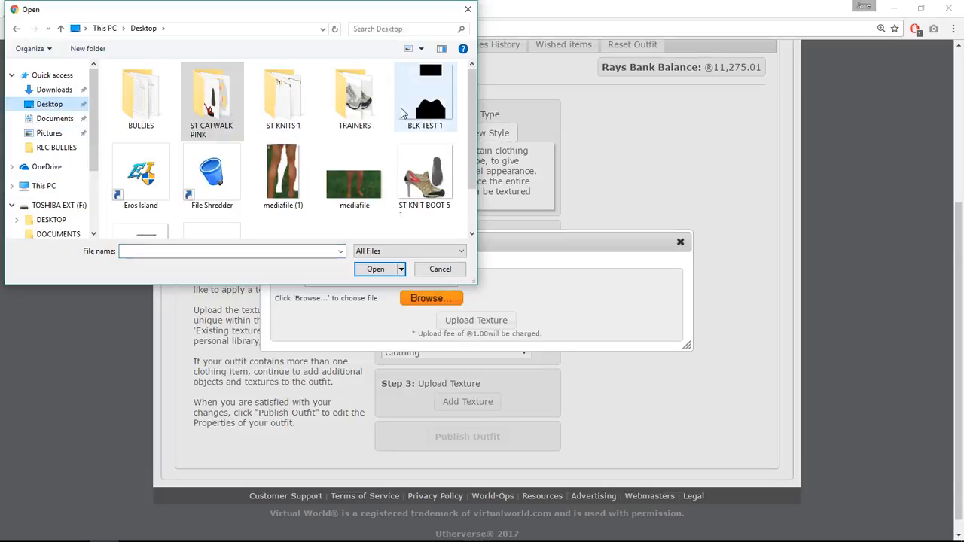
pyautogui.click(424, 102)
pyautogui.click(376, 269)
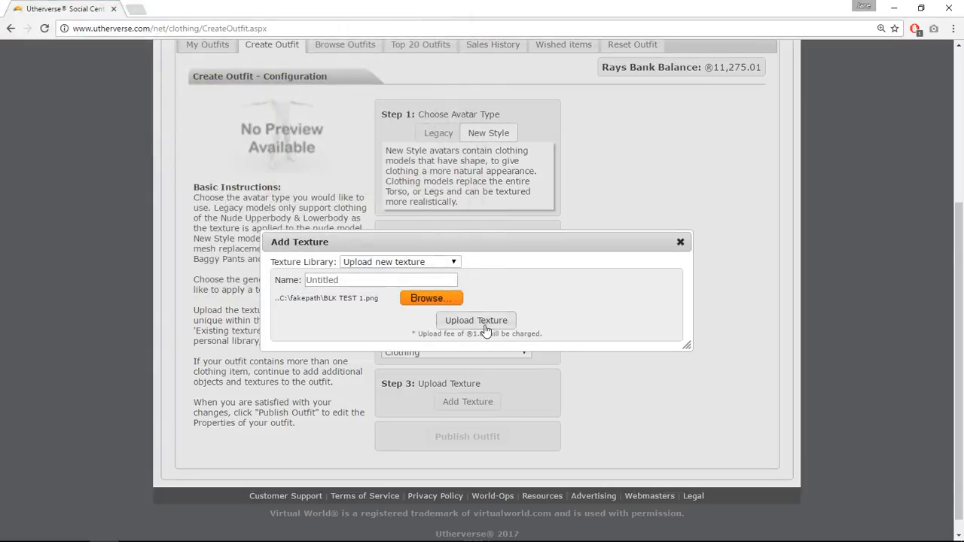
pyautogui.click(485, 325)
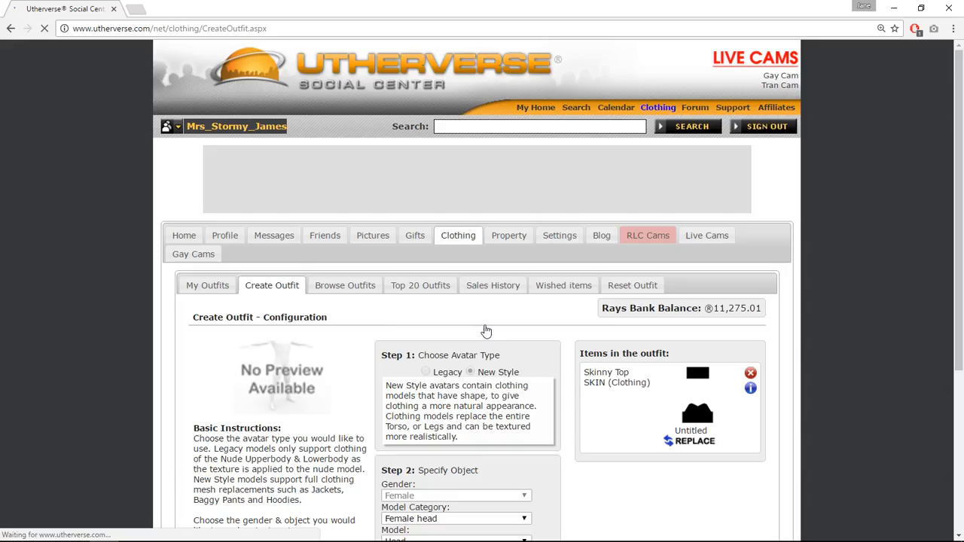
# Publish the outfit and test it on the avatar.
pyautogui.scroll(-3, 486, 331)
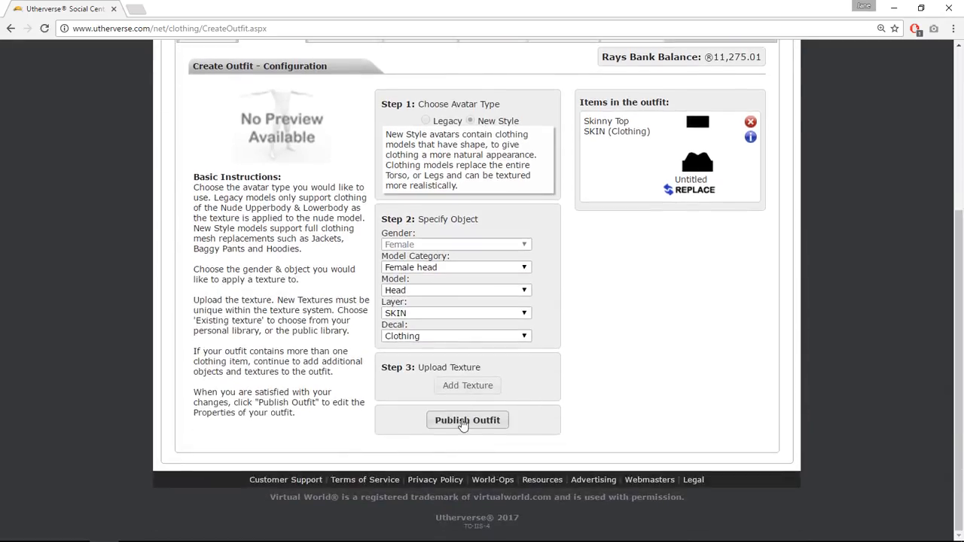
pyautogui.click(463, 420)
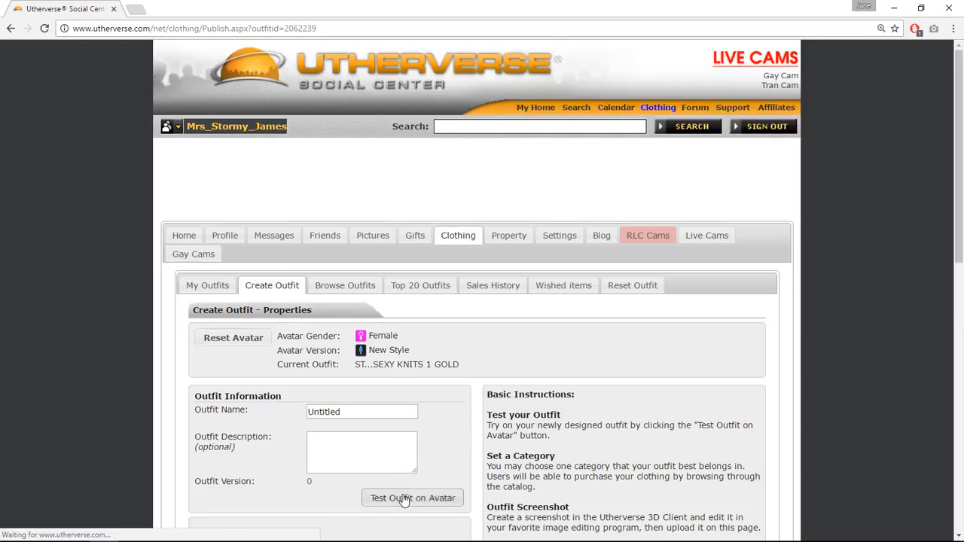
pyautogui.click(412, 498)
# Switch to the Utherverse 3D Client and rotate around the avatar to inspect the new top.
pyautogui.moveTo(341, 531)
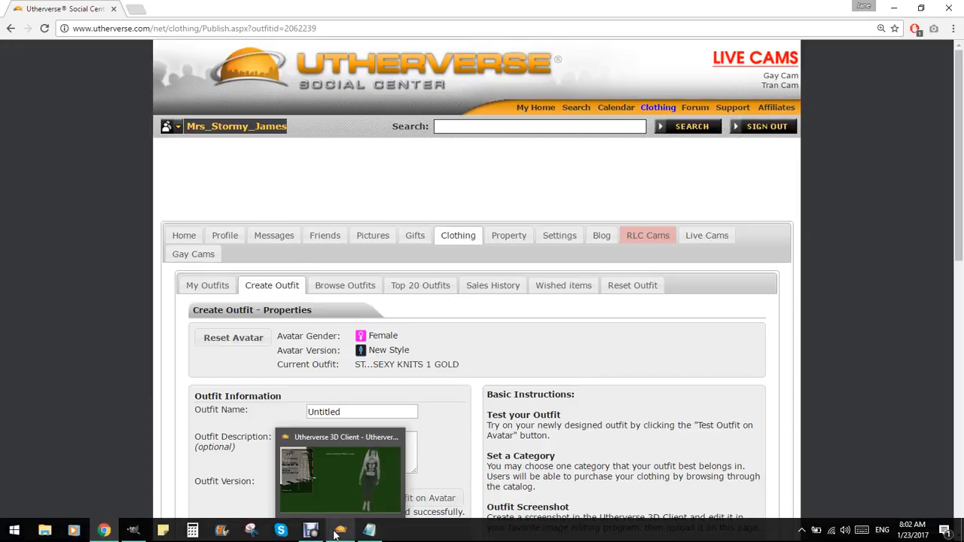
pyautogui.click(391, 456)
pyautogui.moveTo(582, 330); pyautogui.dragTo(899, 338)
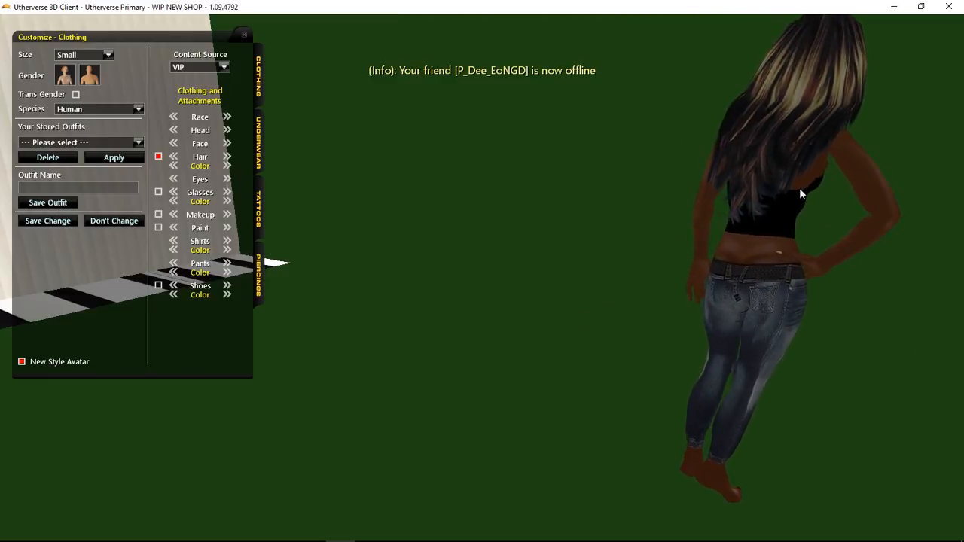
pyautogui.moveTo(732, 250); pyautogui.dragTo(385, 258)
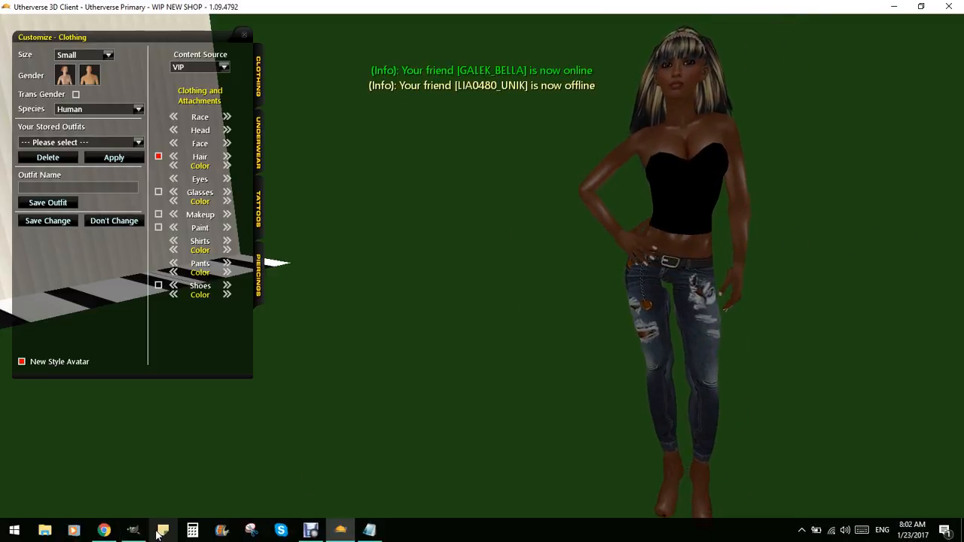
# Back in GIMP, show the UV map layer and clear the selection around the top rectangle.
pyautogui.click(133, 530)
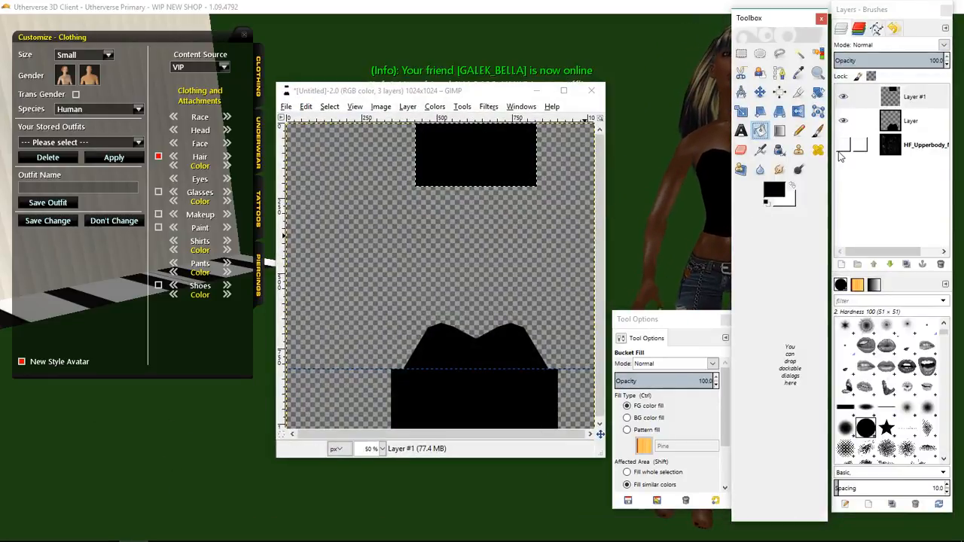
pyautogui.click(843, 146)
pyautogui.click(760, 92)
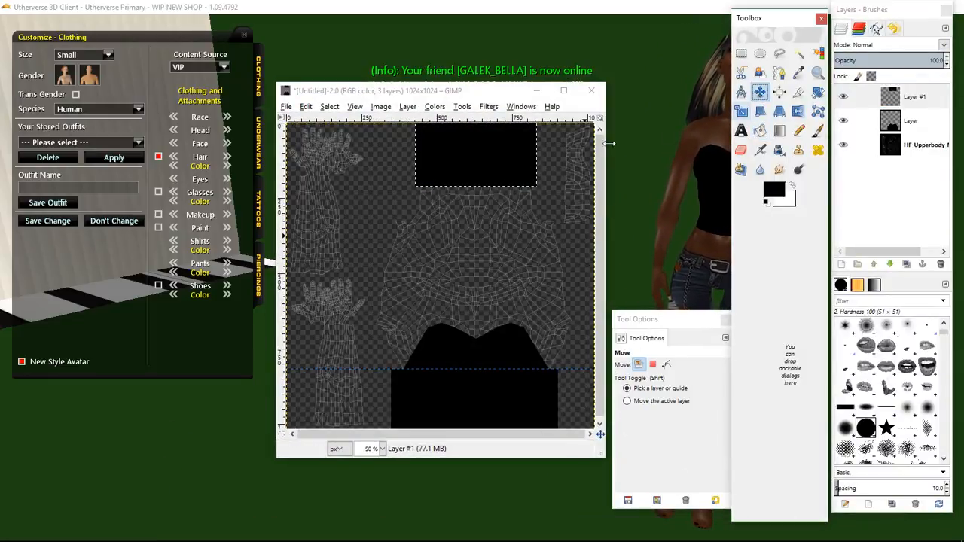
pyautogui.click(499, 153)
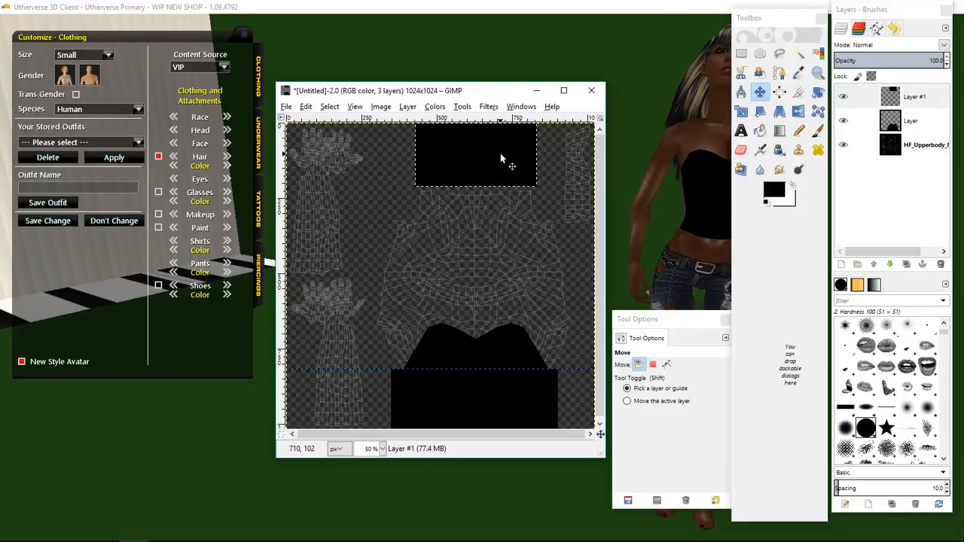
pyautogui.hotkey('ctrl', 'shift', 'a')
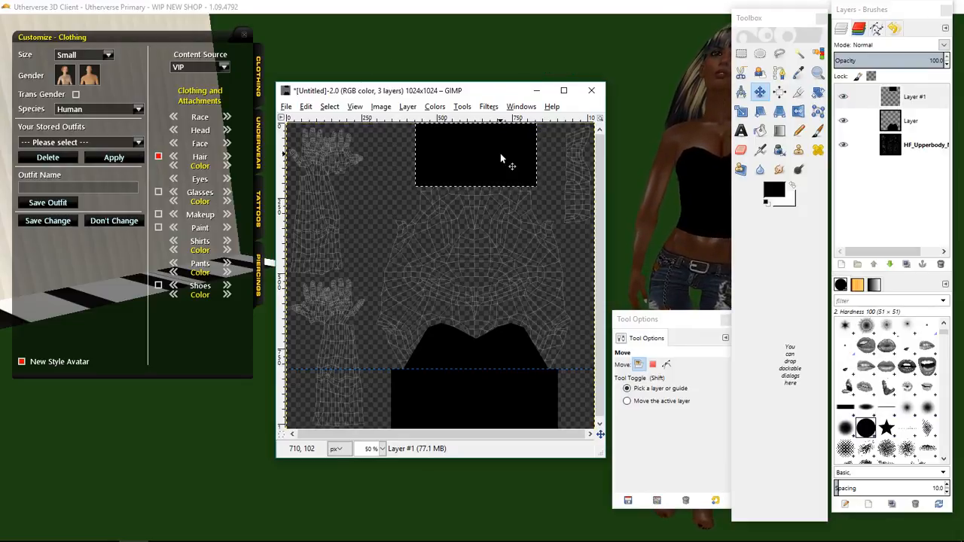
pyautogui.hotkey('ctrl', 'z')
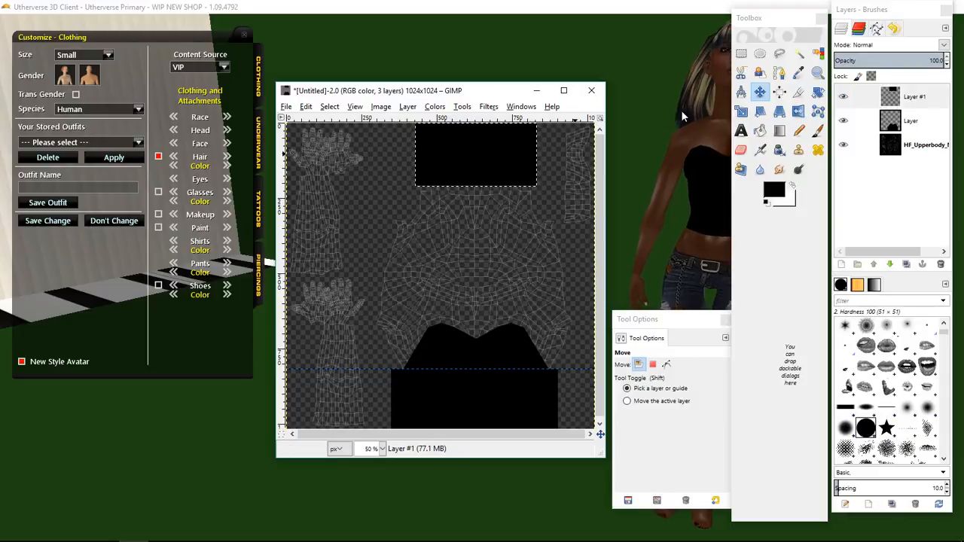
pyautogui.click(741, 54)
pyautogui.click(559, 216)
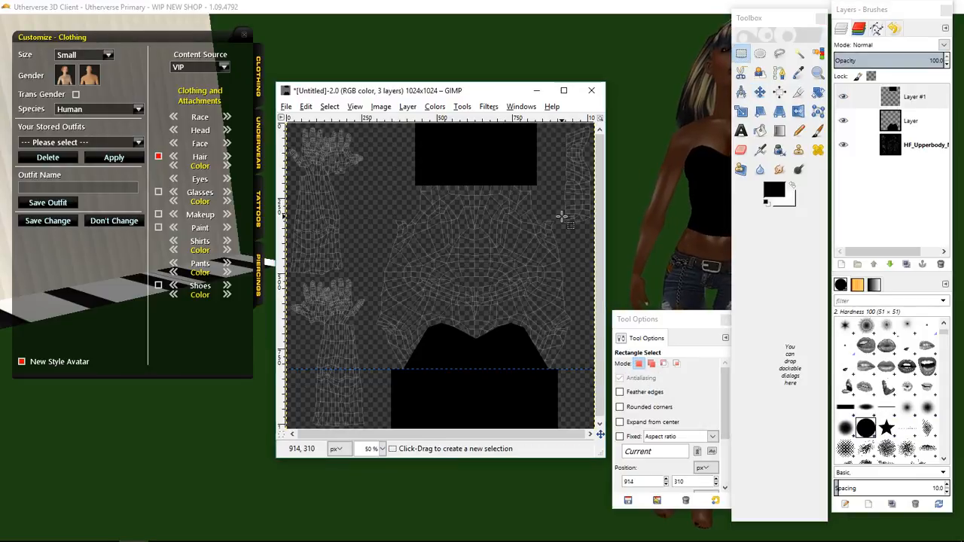
# Hide the UV map layer again and re-export the image to BLK TEST 1.png.
pyautogui.click(947, 96)
pyautogui.click(760, 91)
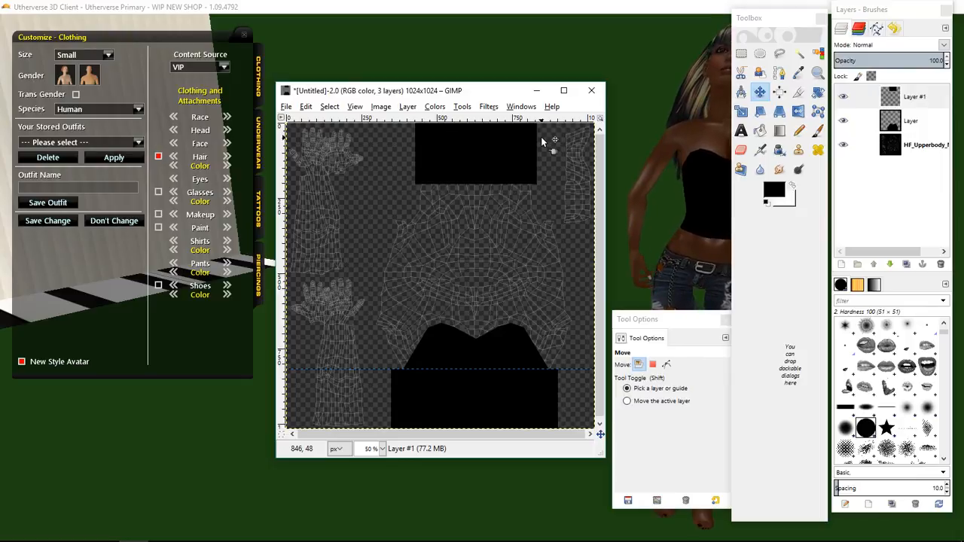
pyautogui.click(843, 144)
pyautogui.click(286, 107)
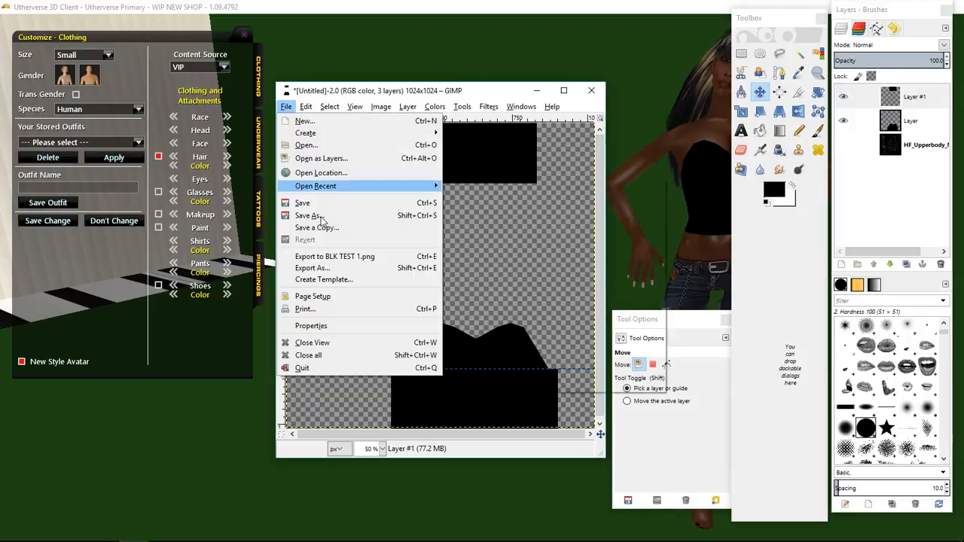
pyautogui.click(335, 256)
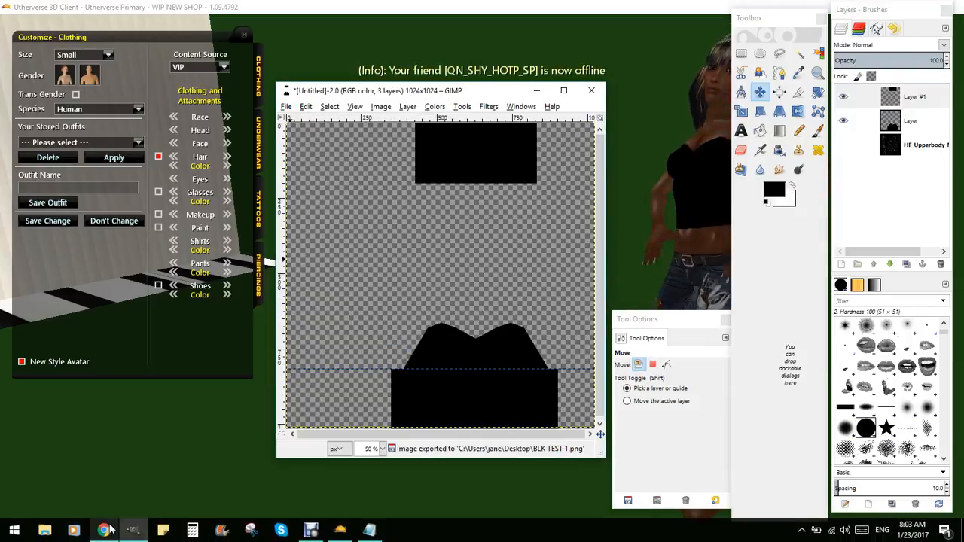
# Return to the browser, open the Untitled designed outfit's configuration and start replacing its texture.
pyautogui.click(105, 530)
pyautogui.click(198, 290)
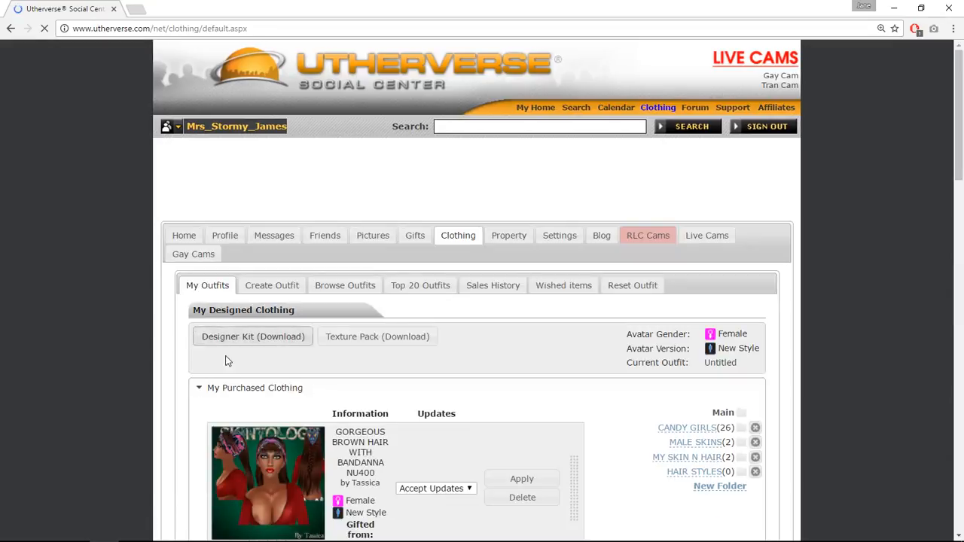
pyautogui.click(241, 389)
pyautogui.click(238, 407)
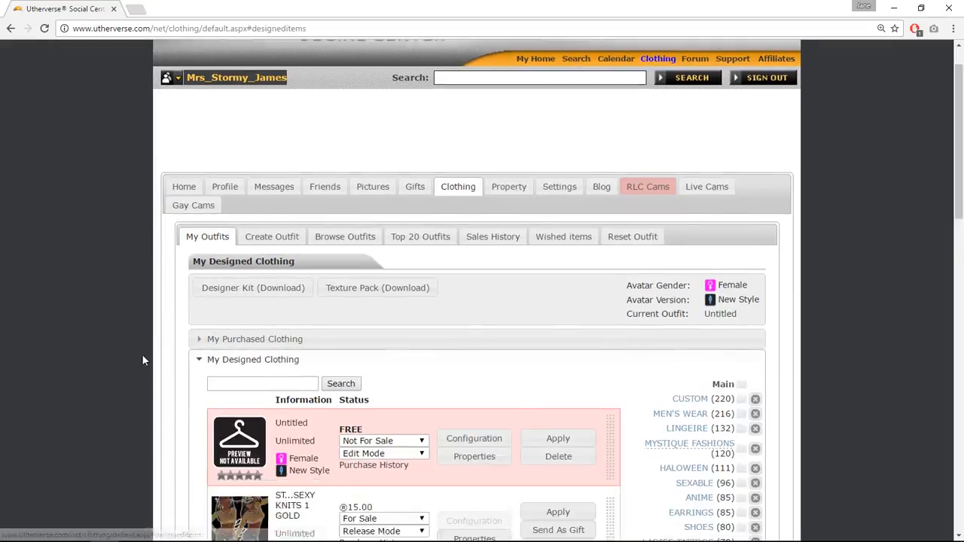
pyautogui.scroll(-2, 447, 327)
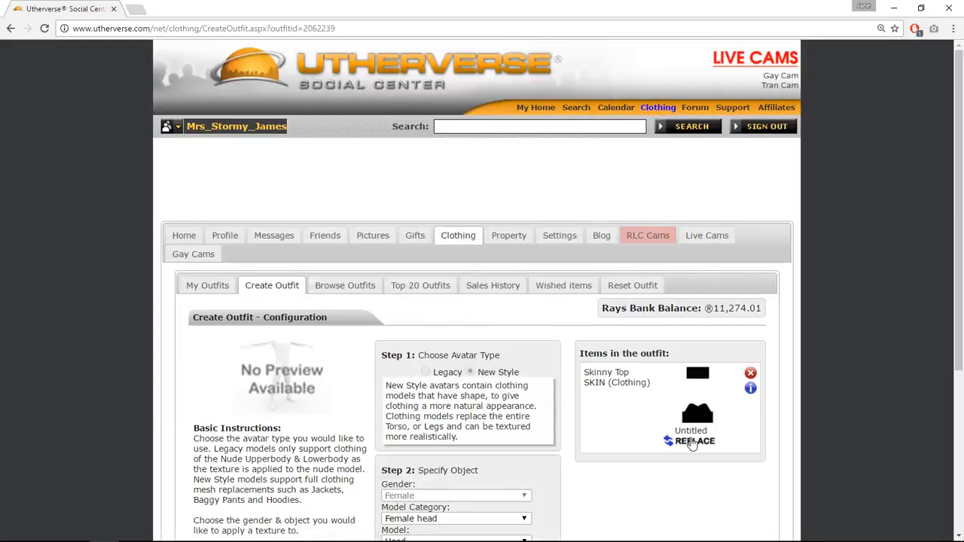
pyautogui.click(692, 442)
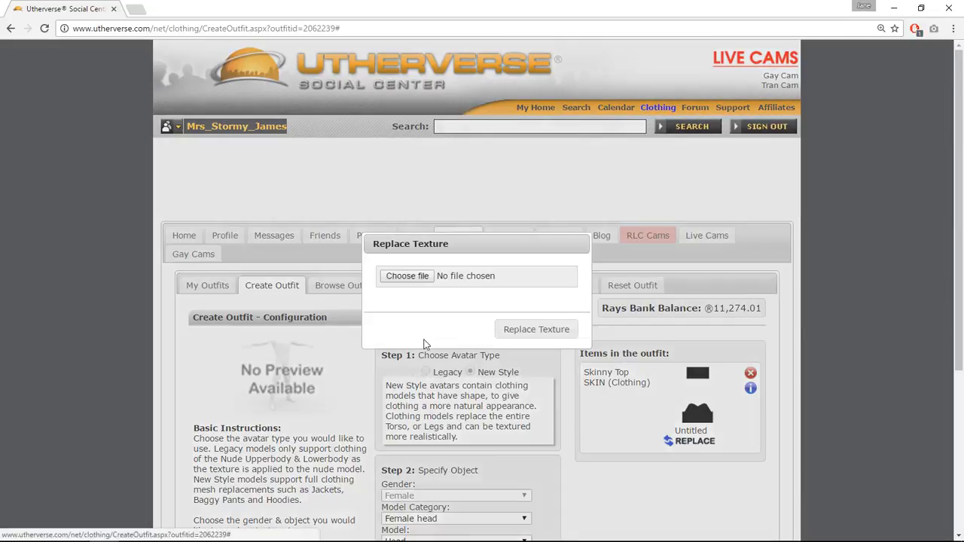
# Replace the outfit's texture with BLK TEST 1.png from the Desktop.
pyautogui.click(405, 277)
pyautogui.click(430, 101)
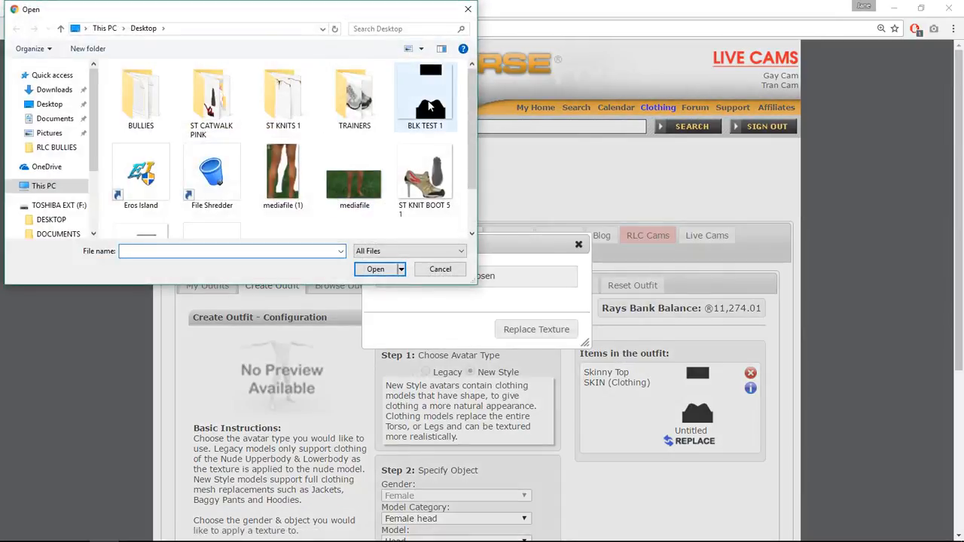
pyautogui.click(377, 269)
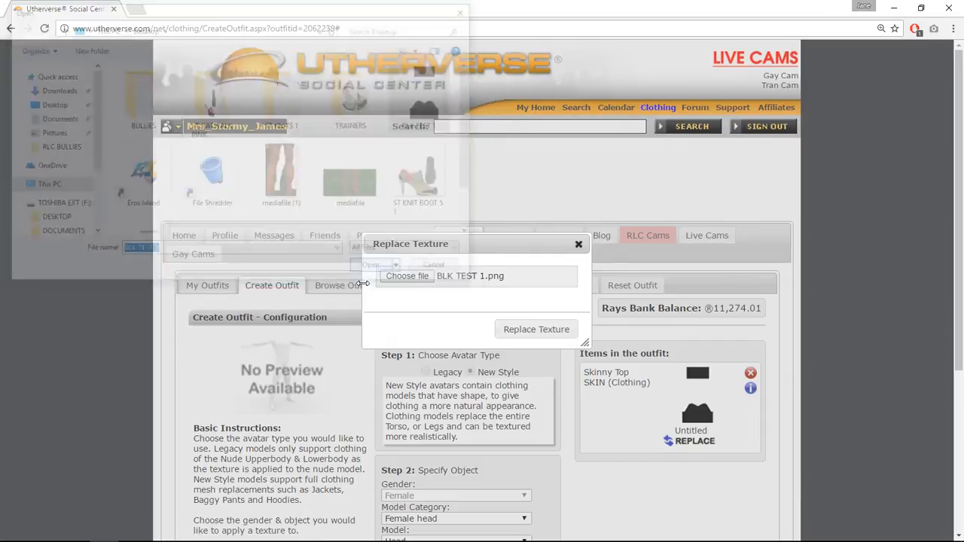
pyautogui.click(535, 329)
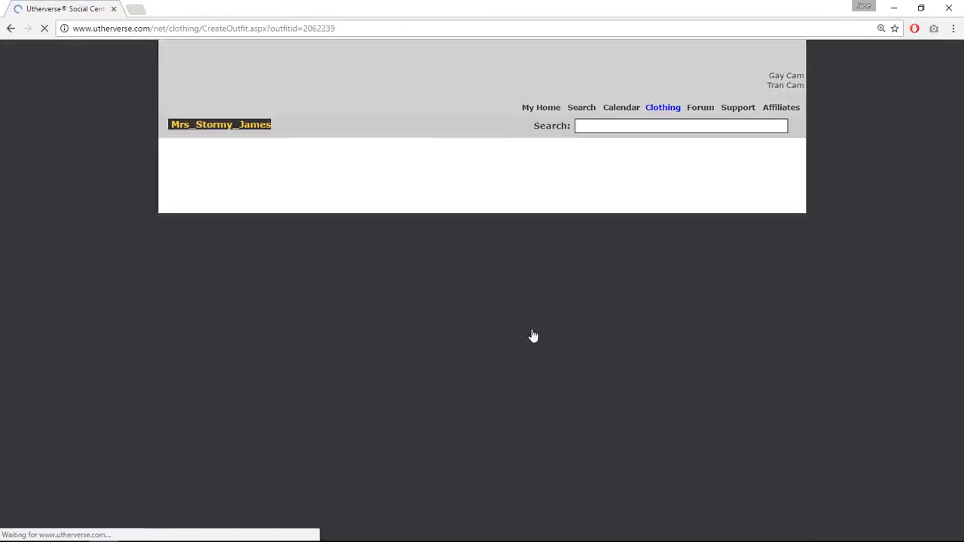
# Publish the outfit and test it on the avatar.
pyautogui.scroll(-3, 520, 361)
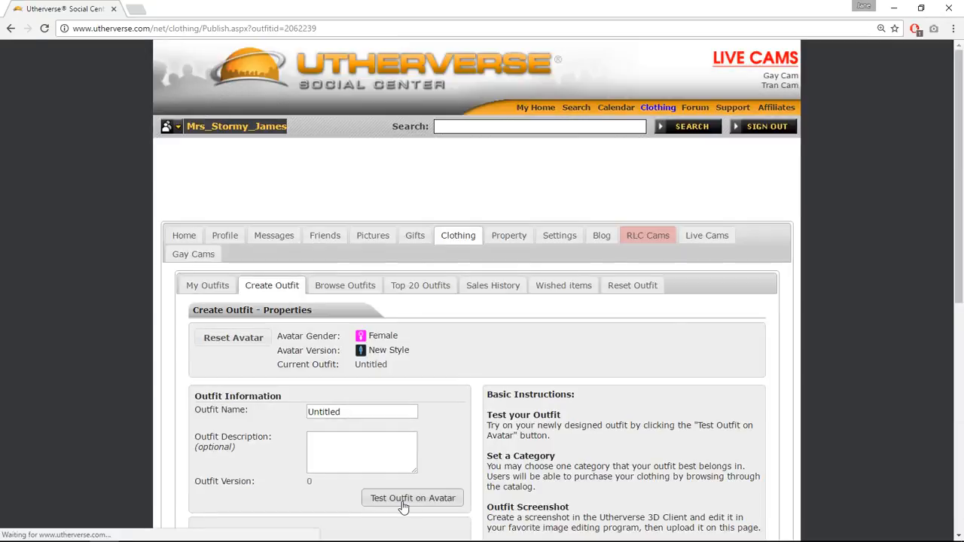
pyautogui.click(400, 498)
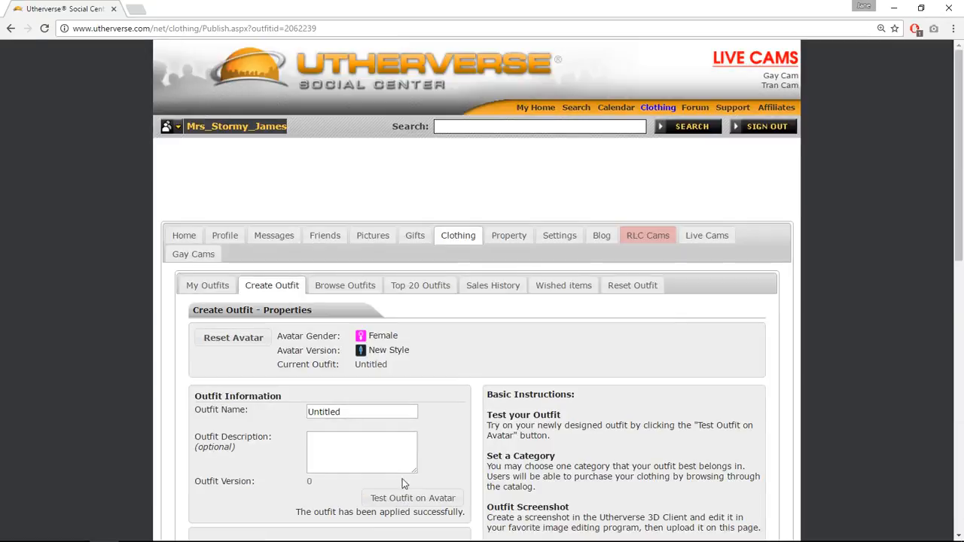
pyautogui.click(340, 536)
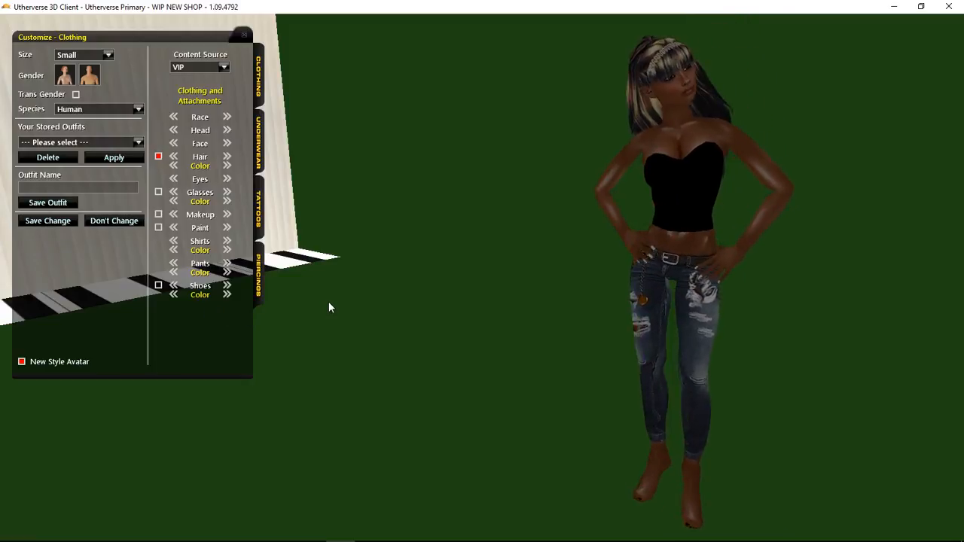
# In GIMP, briefly show and hide the UV map layer, then re-export the image to BLK TEST 1.png.
pyautogui.click(143, 530)
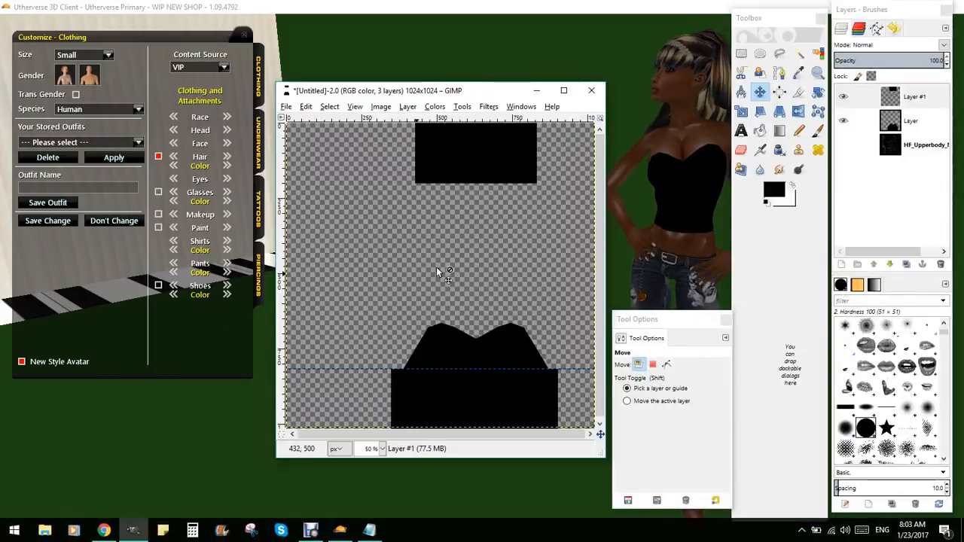
pyautogui.click(845, 146)
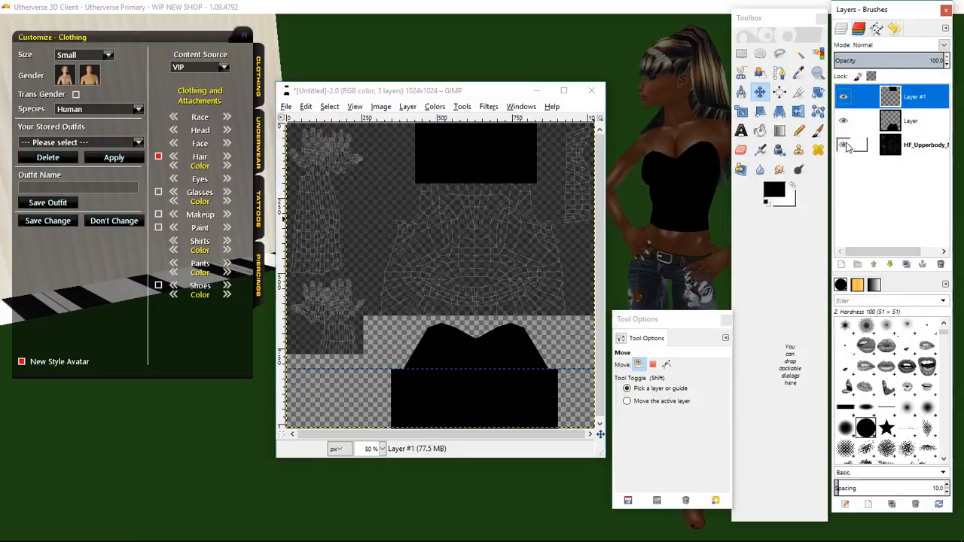
pyautogui.click(505, 159)
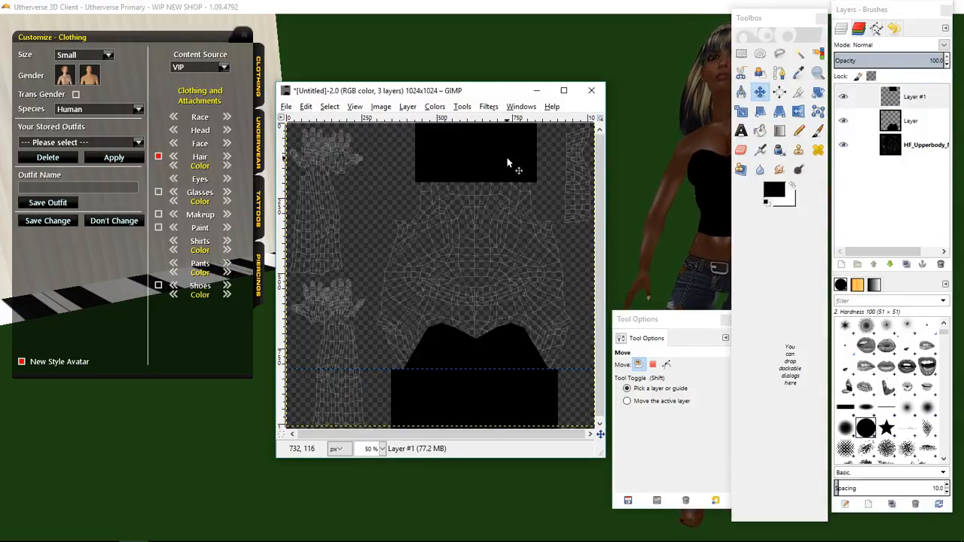
pyautogui.click(844, 144)
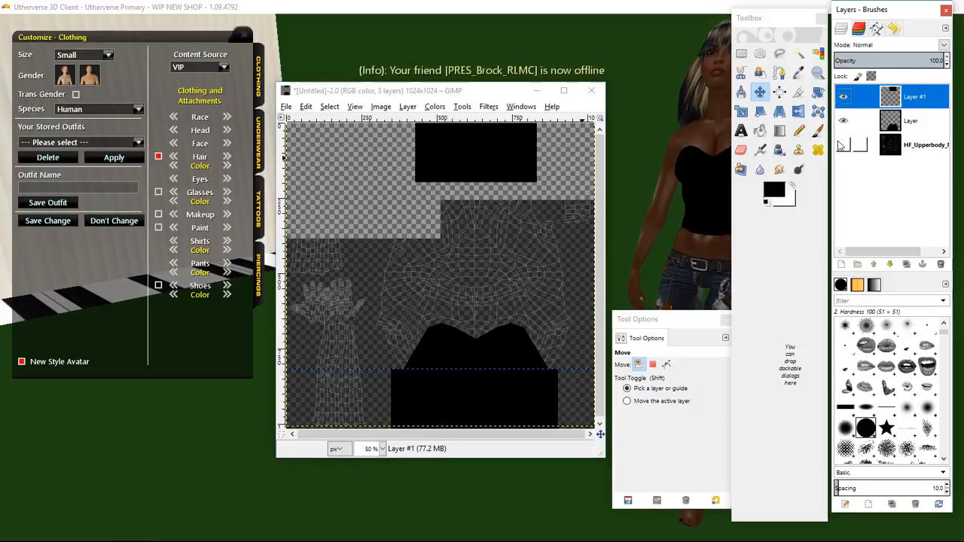
pyautogui.click(287, 108)
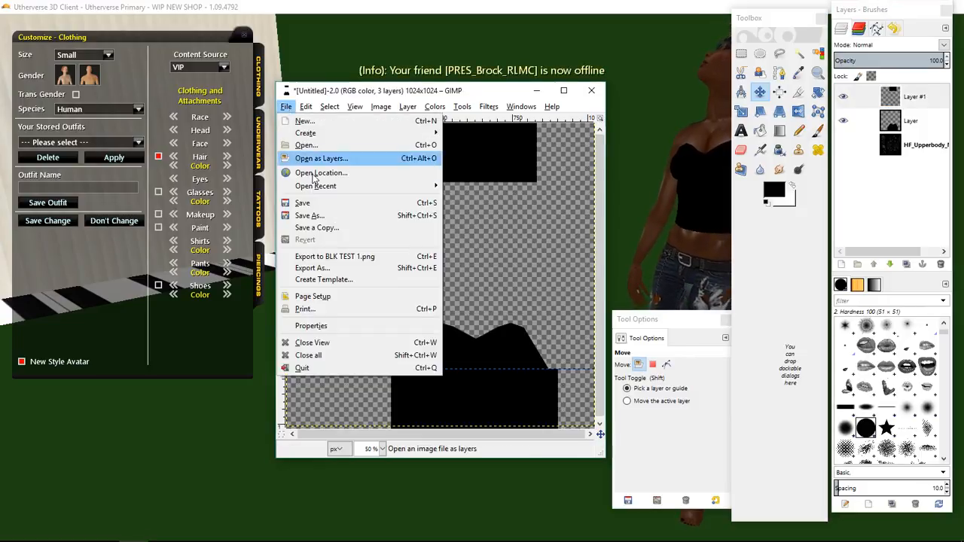
pyautogui.click(346, 258)
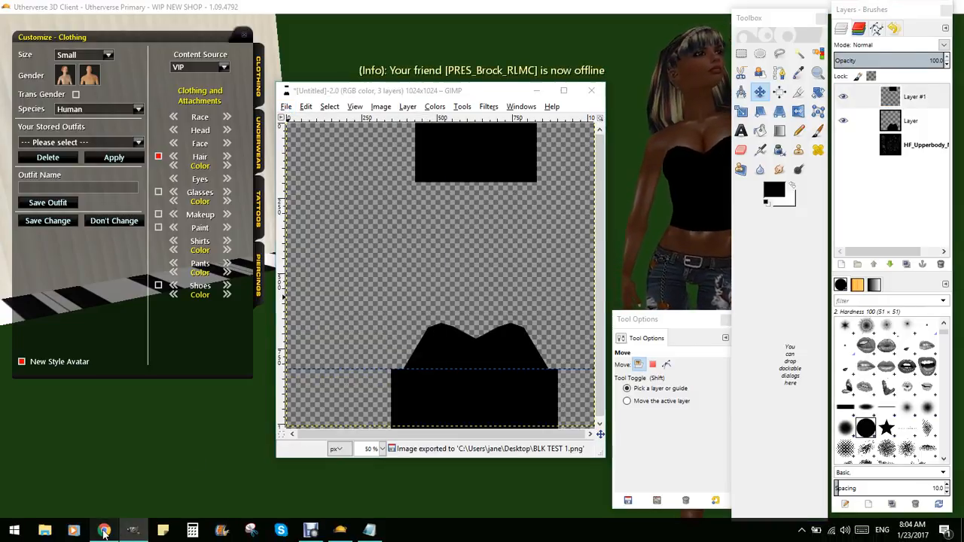
# In the browser, open the designed outfit's configuration and replace its texture with BLK TEST 1.png again.
pyautogui.click(129, 532)
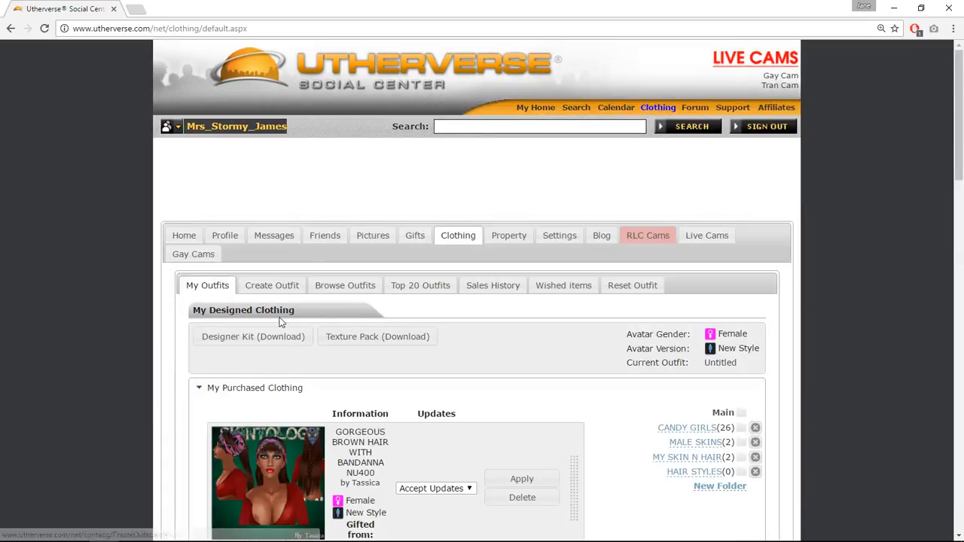
pyautogui.click(266, 389)
pyautogui.click(268, 411)
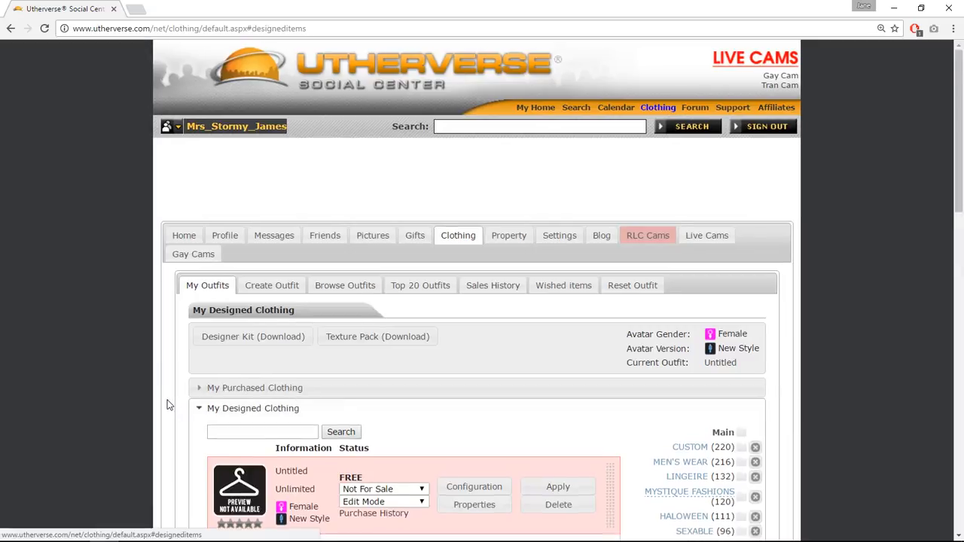
pyautogui.scroll(-2, 372, 384)
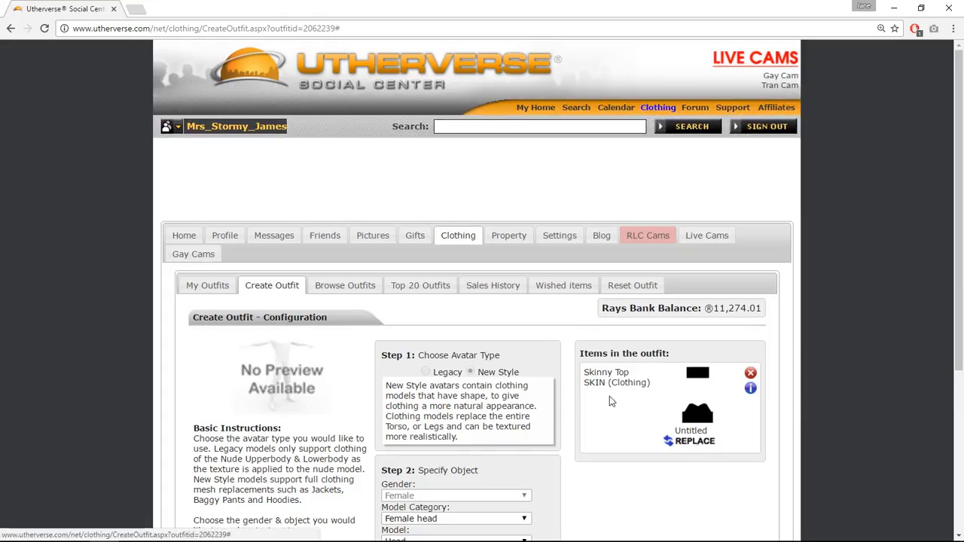
pyautogui.click(695, 442)
pyautogui.click(386, 278)
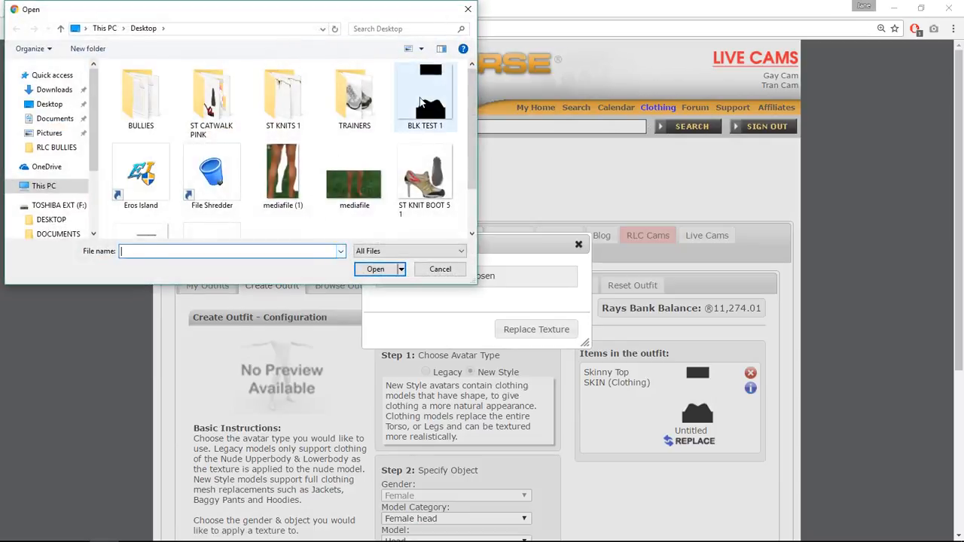
pyautogui.click(425, 97)
pyautogui.click(375, 270)
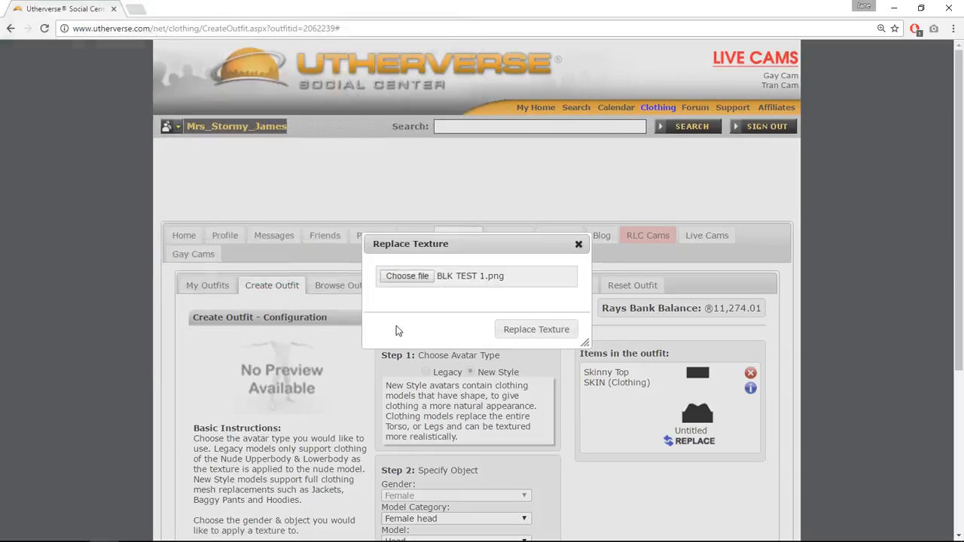
pyautogui.click(536, 329)
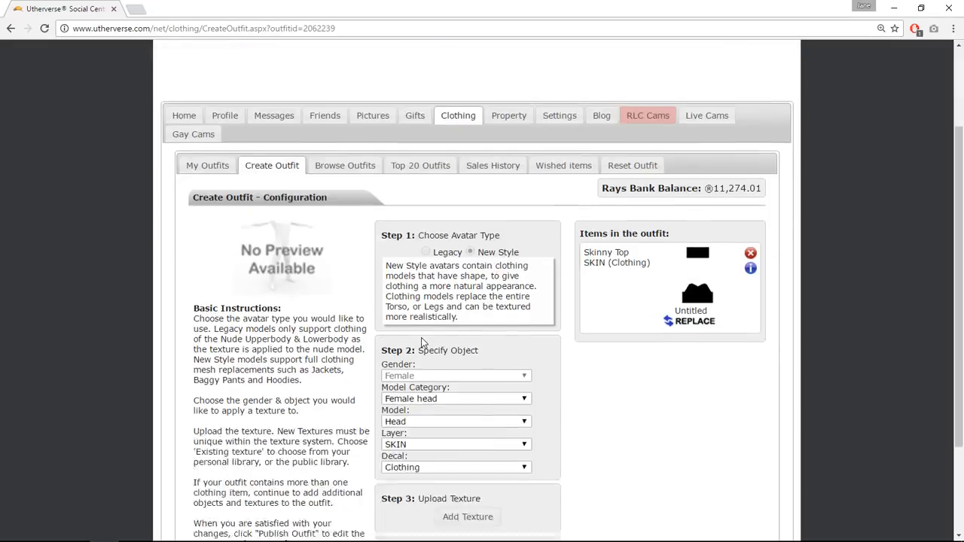
# Publish the outfit and test it on the avatar.
pyautogui.scroll(-3, 421, 338)
pyautogui.click(461, 491)
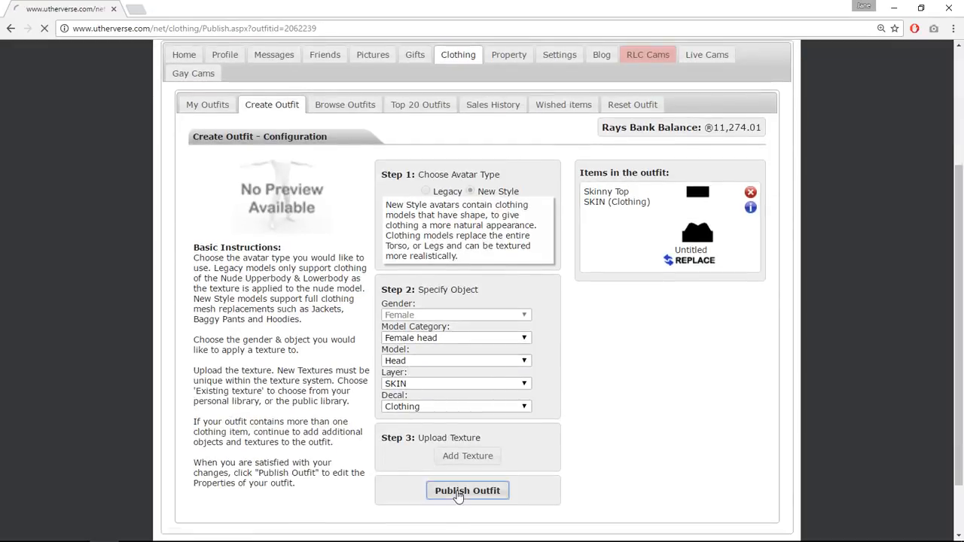
pyautogui.click(416, 499)
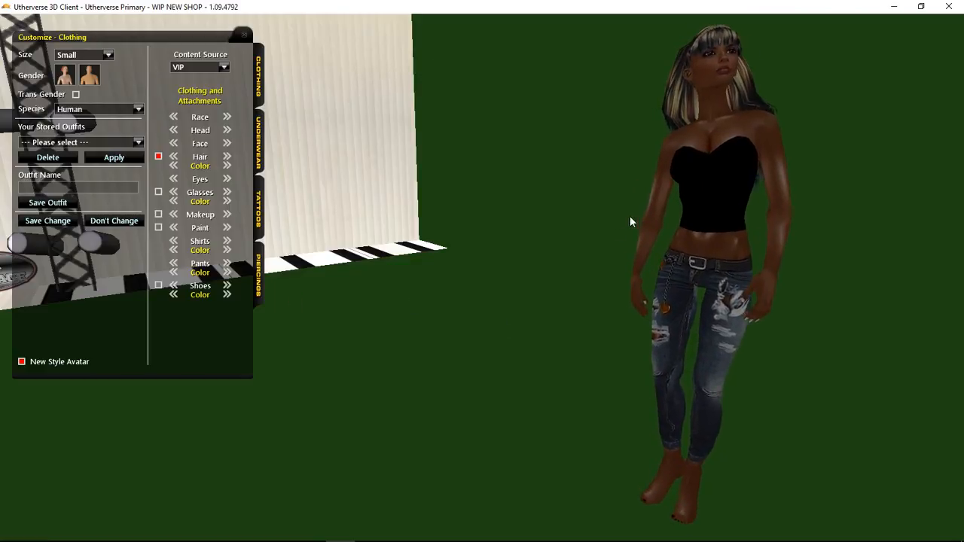
# In GIMP, open the HF_Lowerbody_Nude.jpg UV map from the UV Maps folder.
pyautogui.click(132, 531)
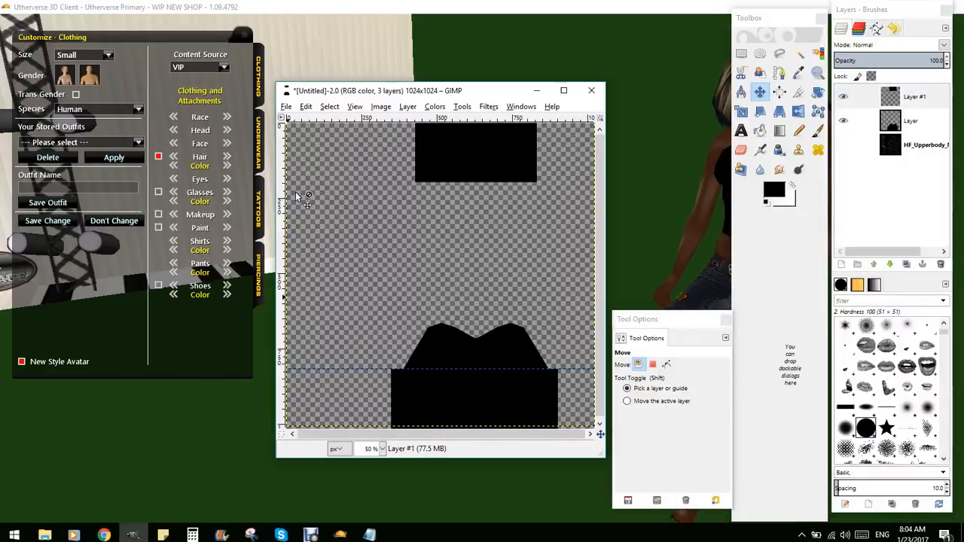
pyautogui.click(287, 107)
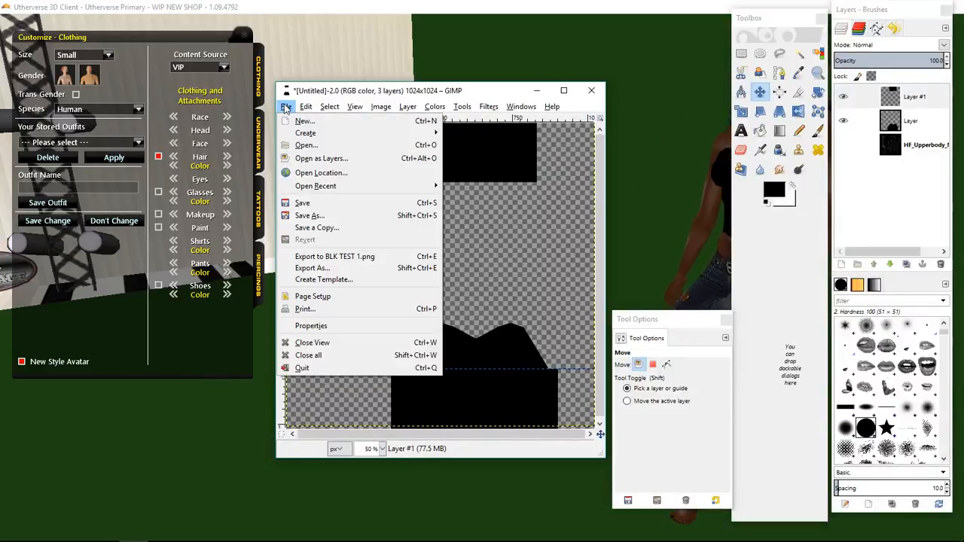
pyautogui.click(290, 144)
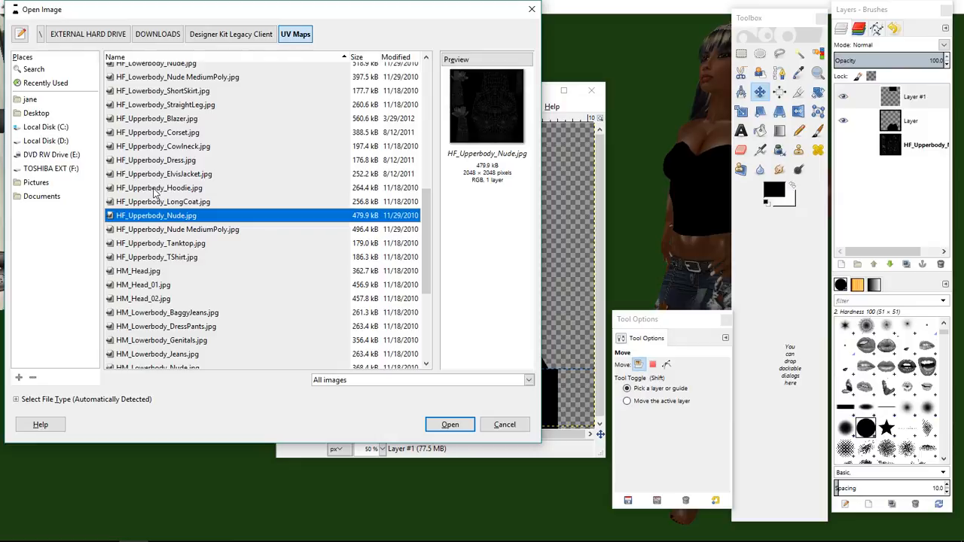
pyautogui.scroll(1, 155, 192)
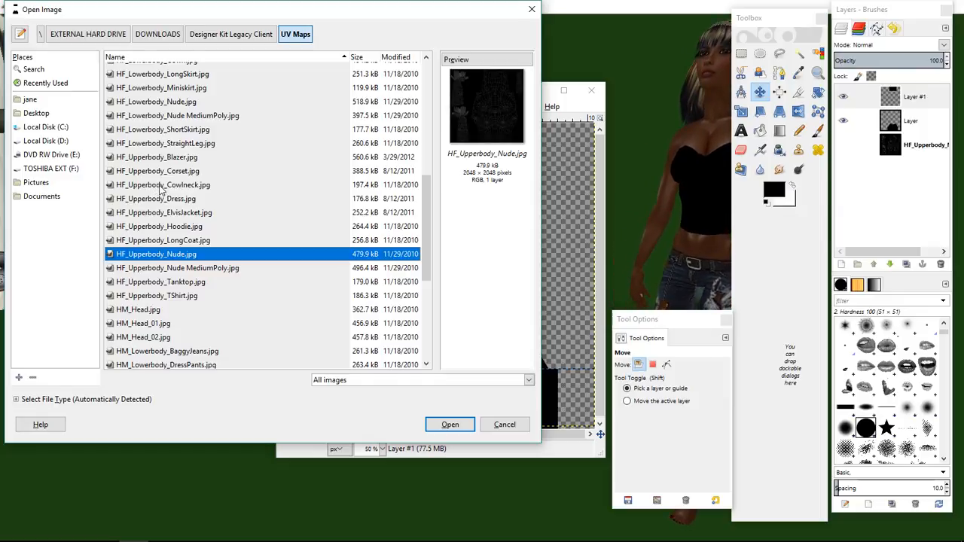
pyautogui.click(167, 103)
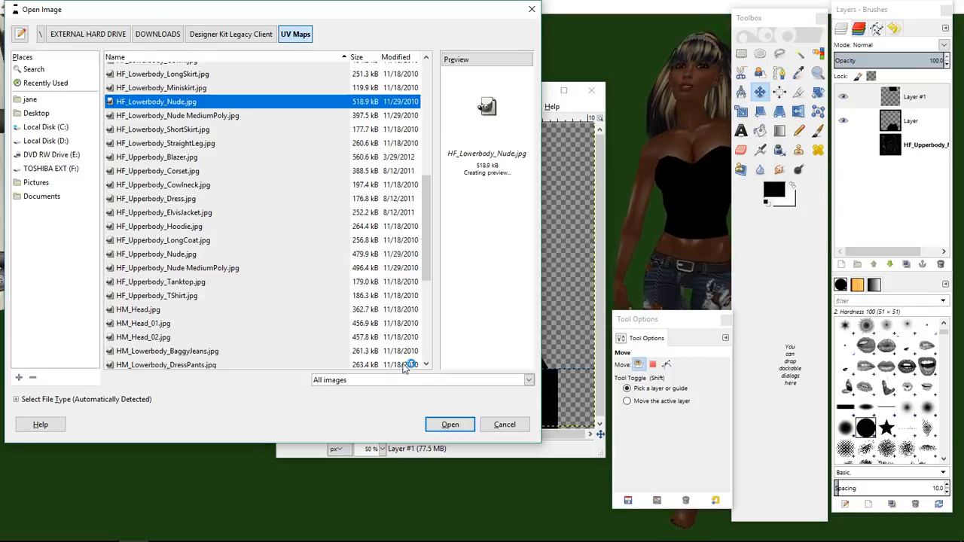
pyautogui.click(444, 424)
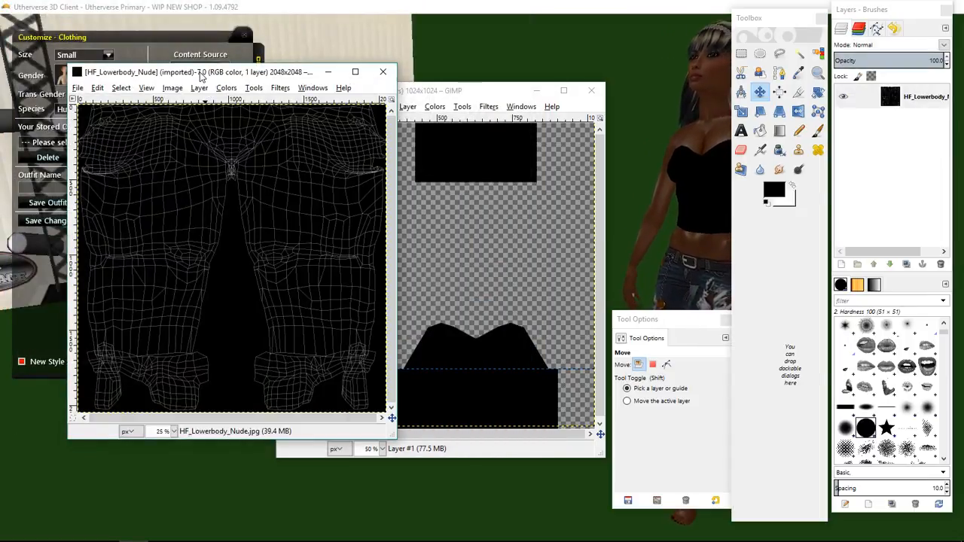
# Scale the lower-body UV map image to 1024 × 1024 pixels.
pyautogui.click(173, 89)
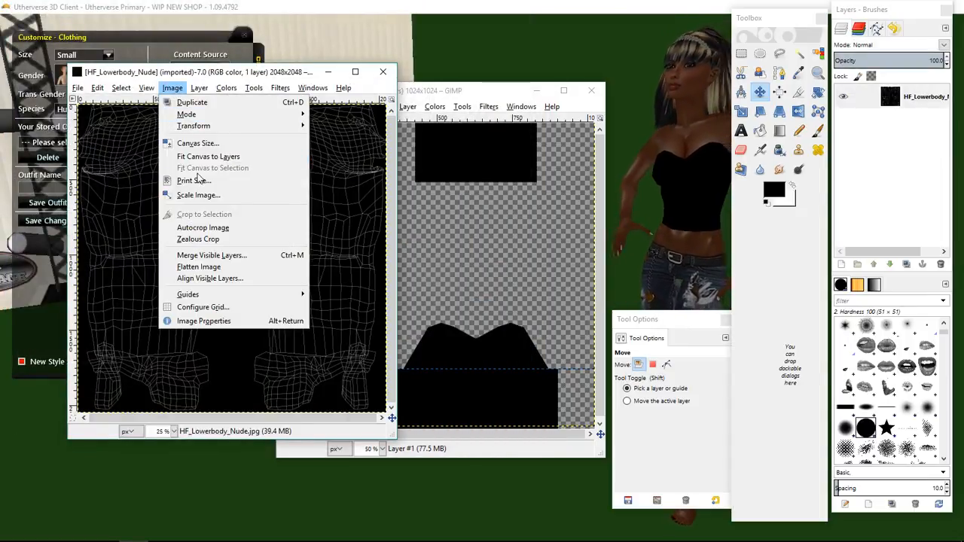
pyautogui.click(202, 196)
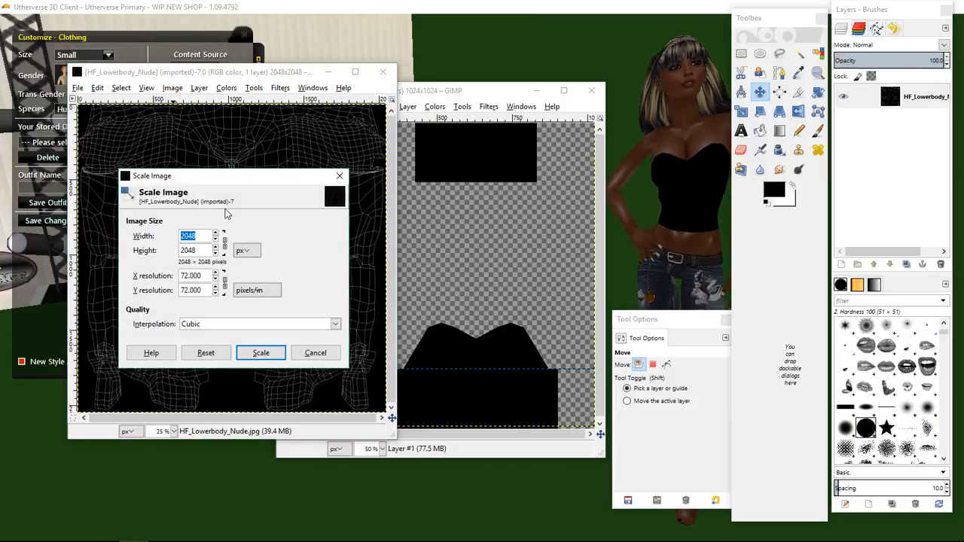
pyautogui.write('1024')
pyautogui.click(202, 250)
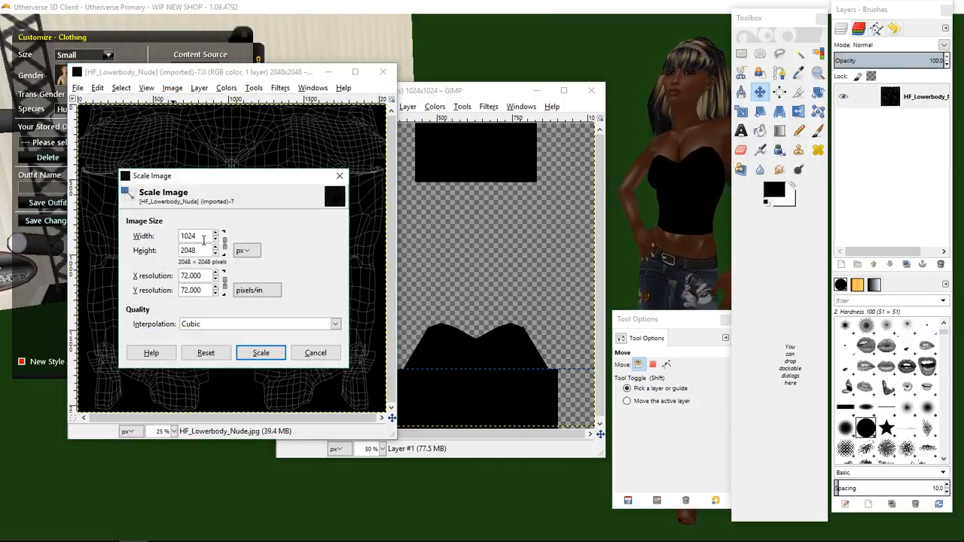
pyautogui.click(256, 352)
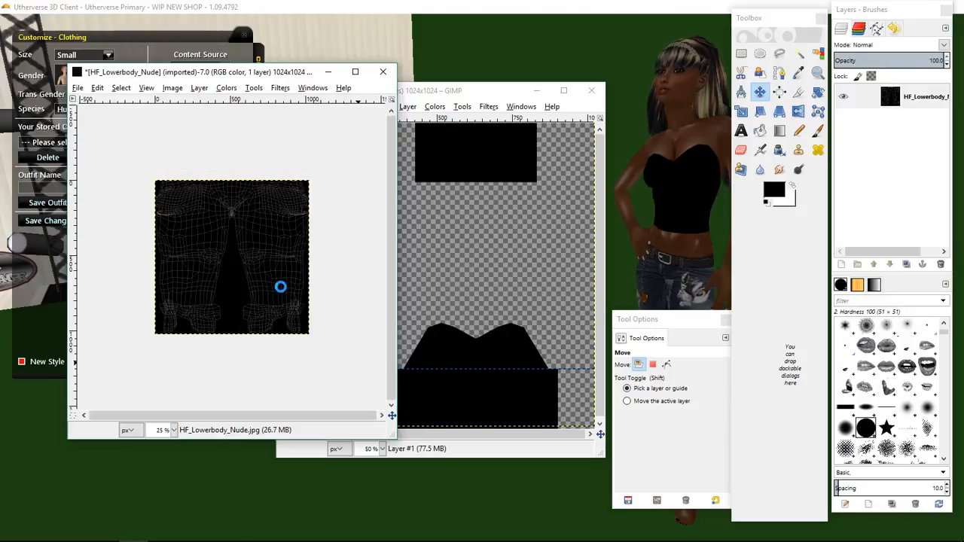
# Lower the lower-body UV map layer's opacity to about 55.
pyautogui.click(173, 431)
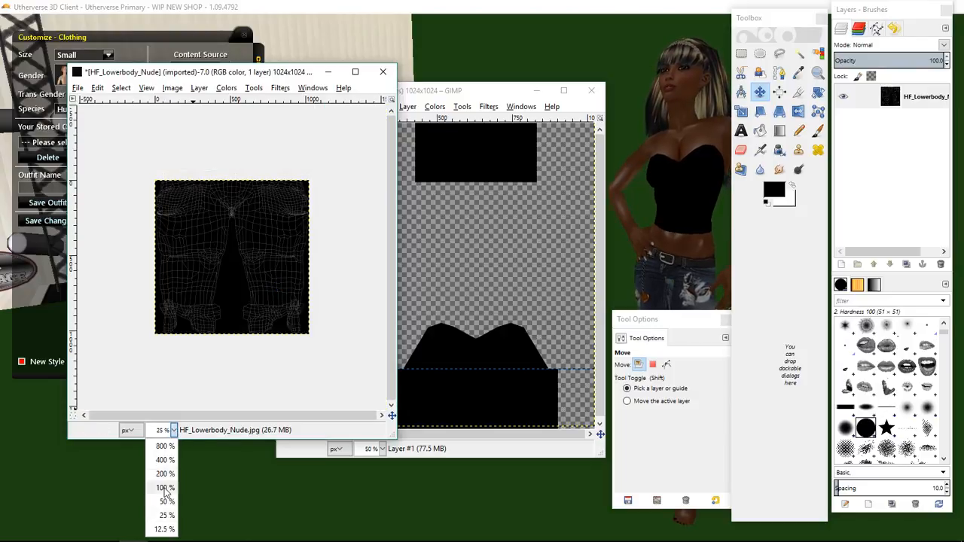
pyautogui.click(166, 502)
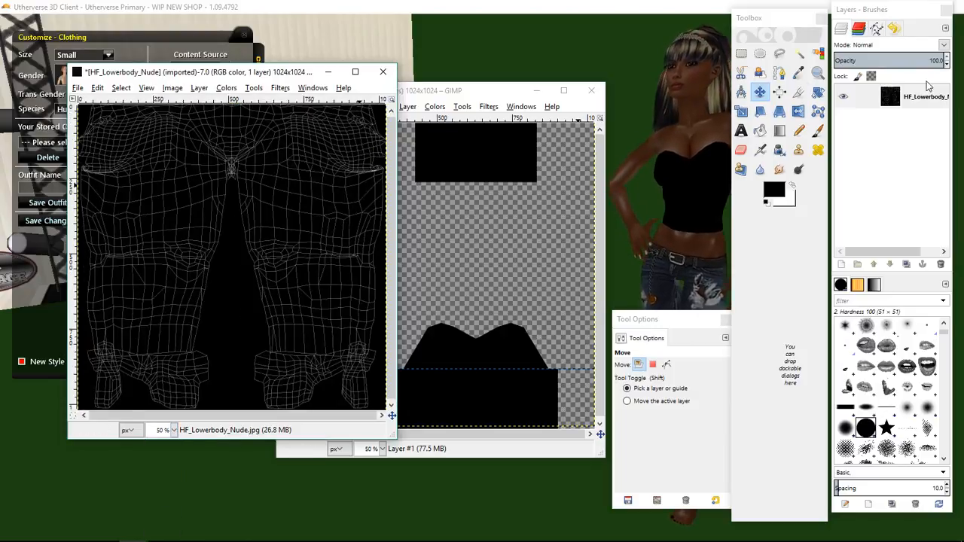
pyautogui.click(922, 90)
pyautogui.click(895, 60)
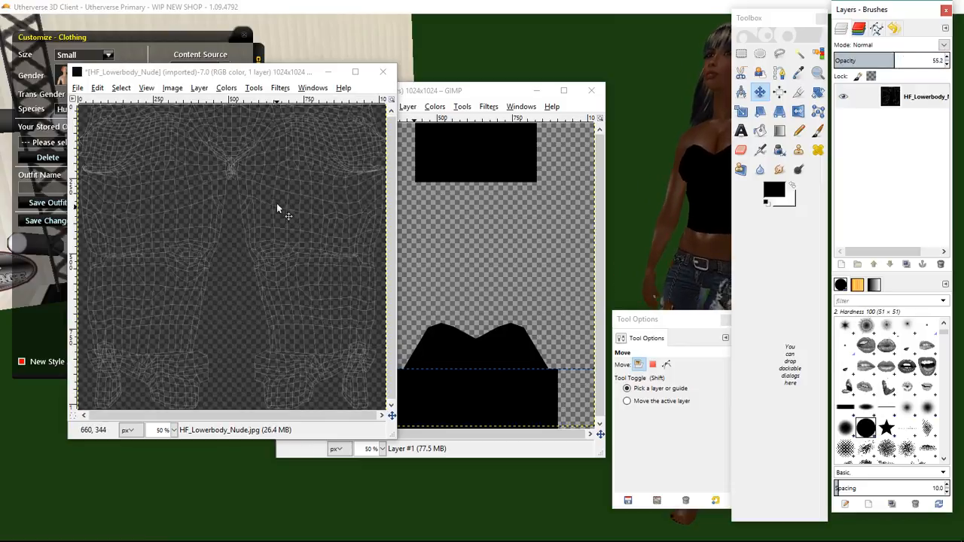
# Draw a rectangular selection about 870 × 56 px across the top edge of the lower-body map.
pyautogui.click(741, 53)
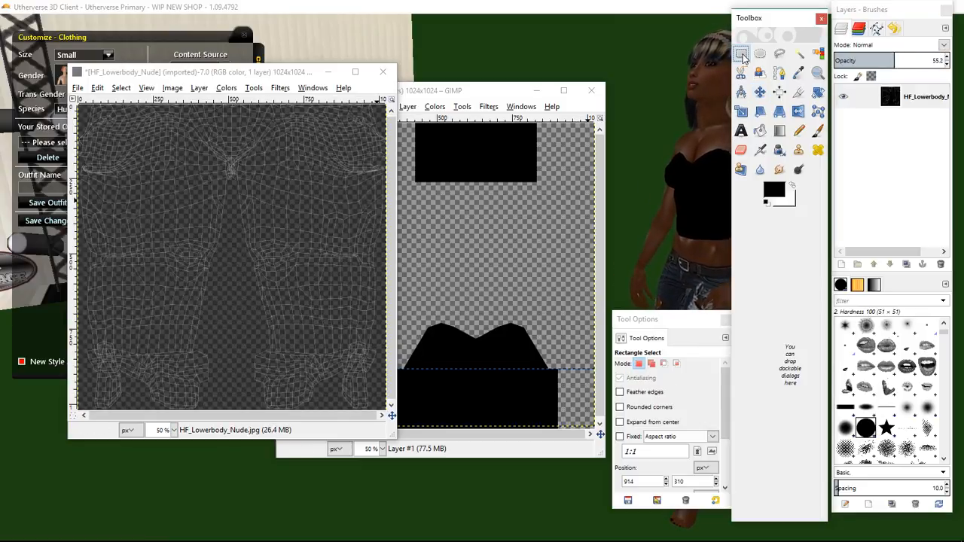
pyautogui.moveTo(122, 112); pyautogui.dragTo(298, 126)
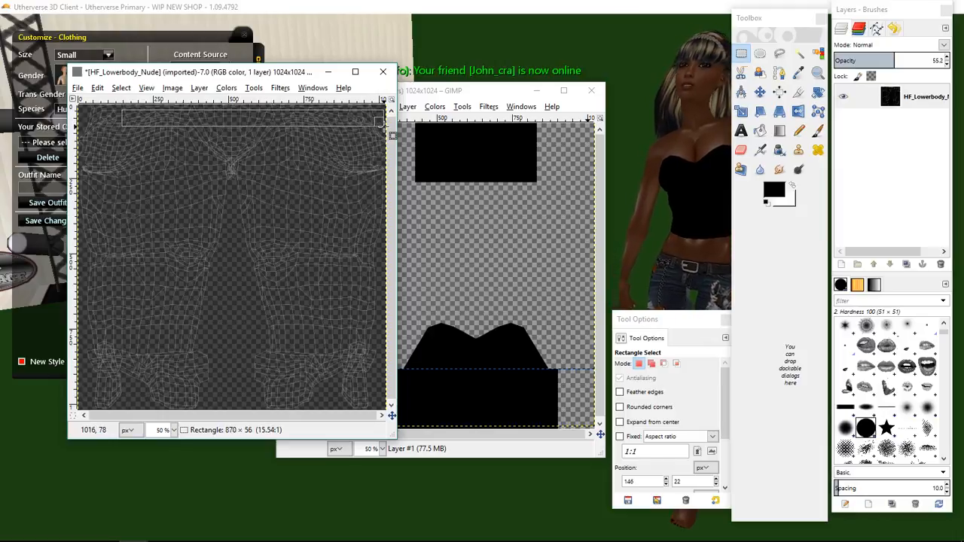
# Move the rectangular selection so it sits flush along the top edge of the lower-body map.
pyautogui.moveTo(122, 121); pyautogui.dragTo(80, 121)
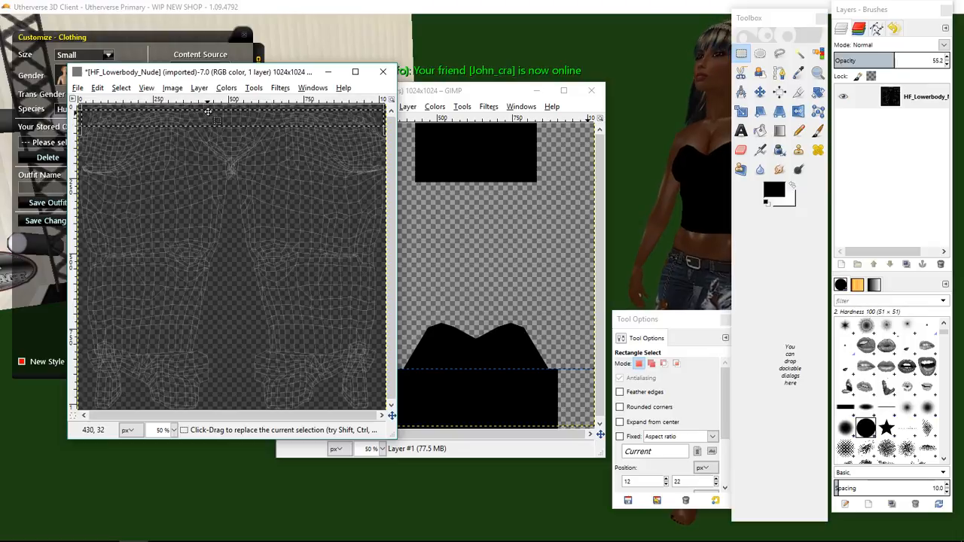
pyautogui.moveTo(212, 110); pyautogui.dragTo(217, 105)
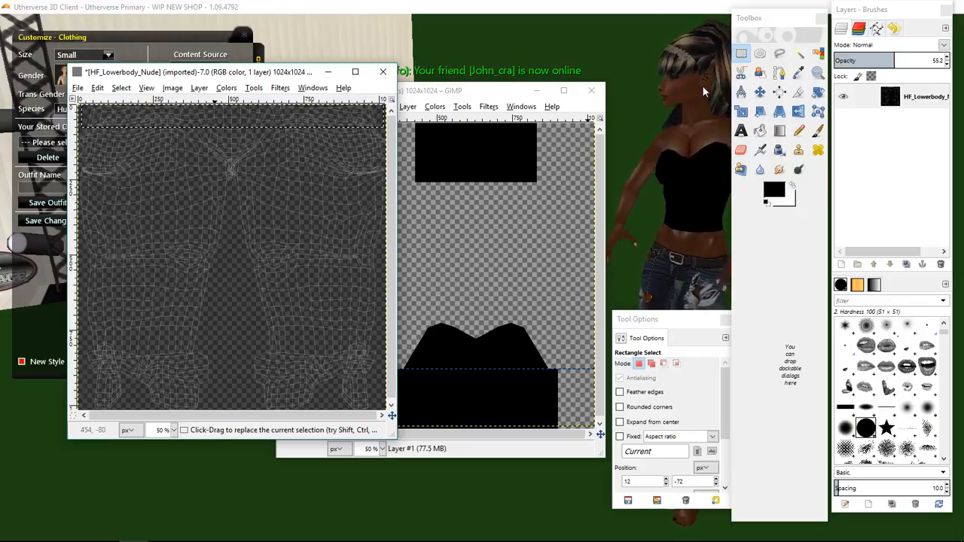
# Try a bucket fill on the UV map layer, then undo the bucket fill.
pyautogui.click(760, 112)
pyautogui.click(759, 130)
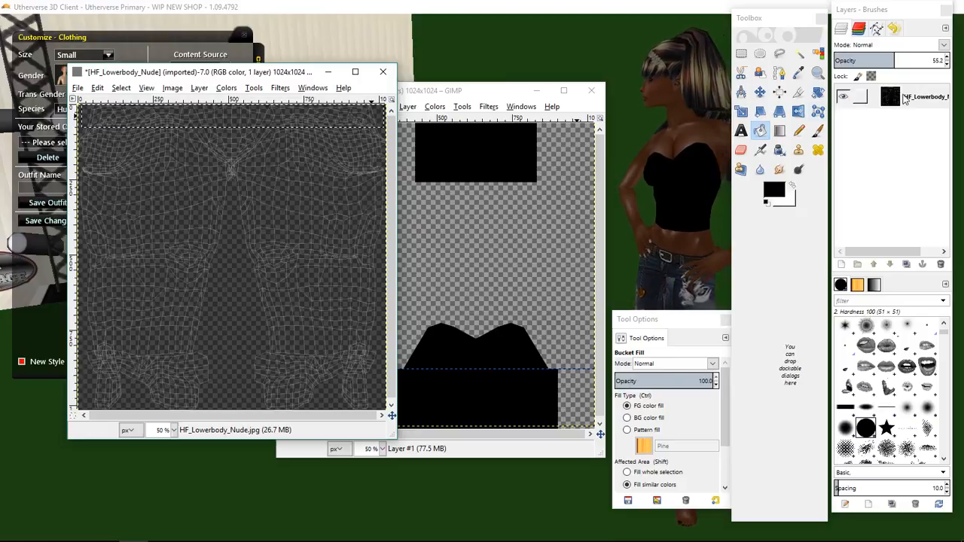
pyautogui.click(102, 88)
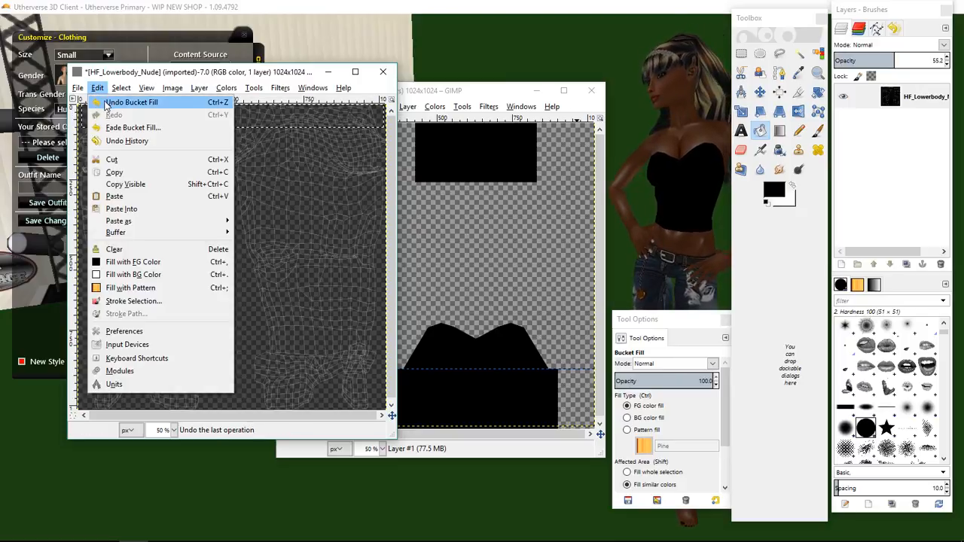
pyautogui.click(129, 101)
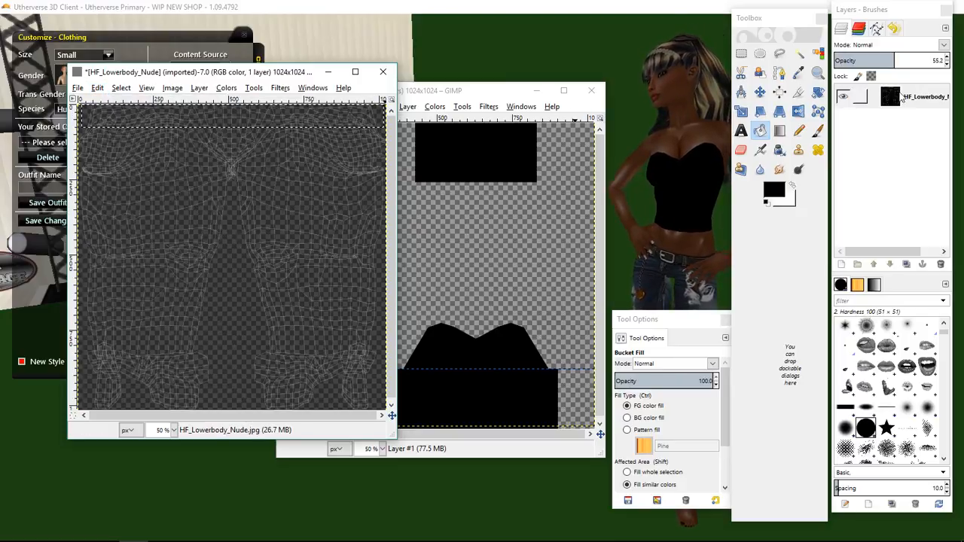
# On a new layer, bucket-fill the top-edge selection with black and hide the UV map layer.
pyautogui.click(842, 264)
pyautogui.click(845, 362)
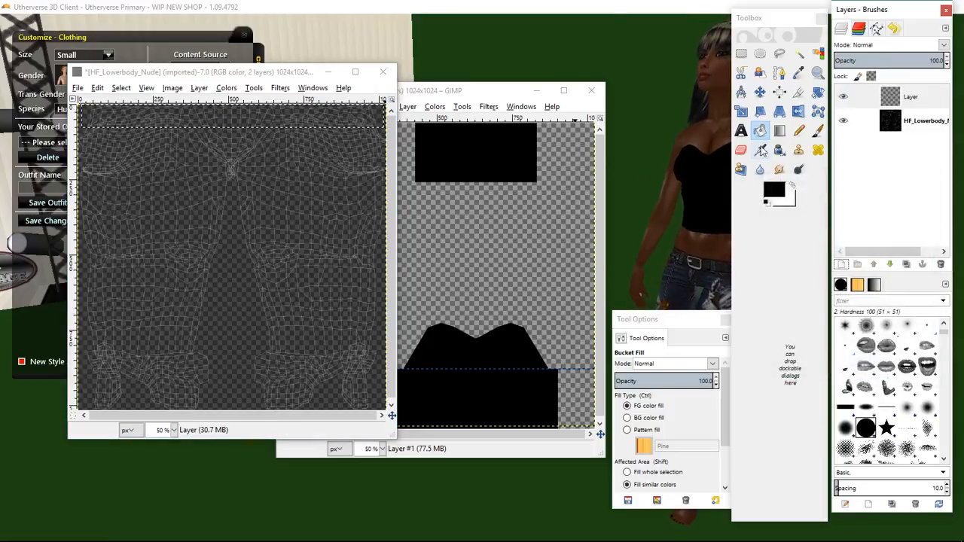
pyautogui.click(759, 131)
pyautogui.click(295, 117)
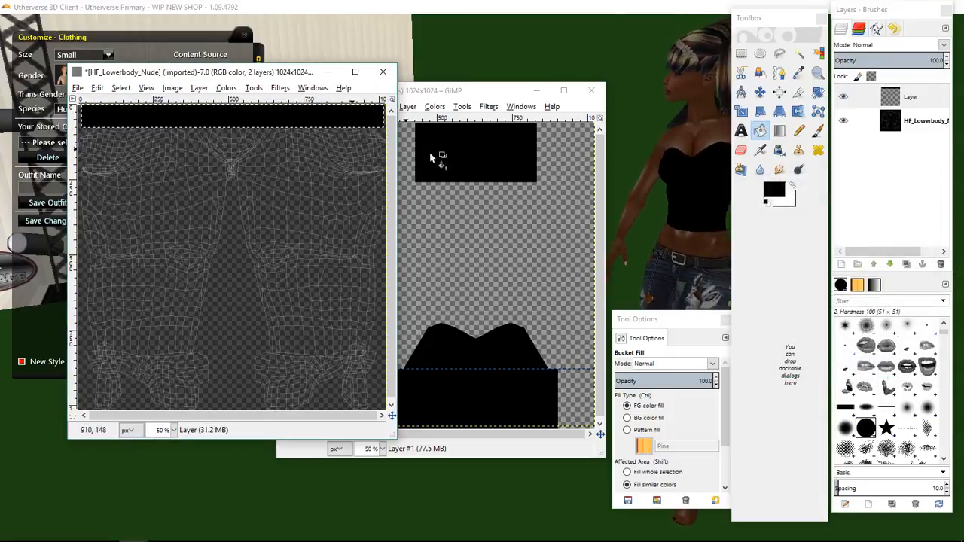
pyautogui.click(845, 122)
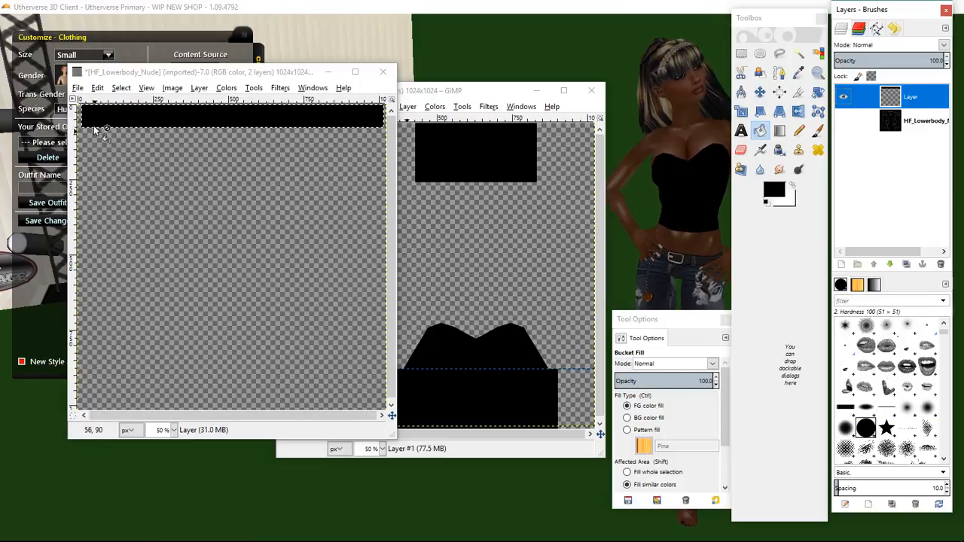
# Export the image to the Desktop as BLK TEST 2.png with the default PNG options.
pyautogui.click(78, 87)
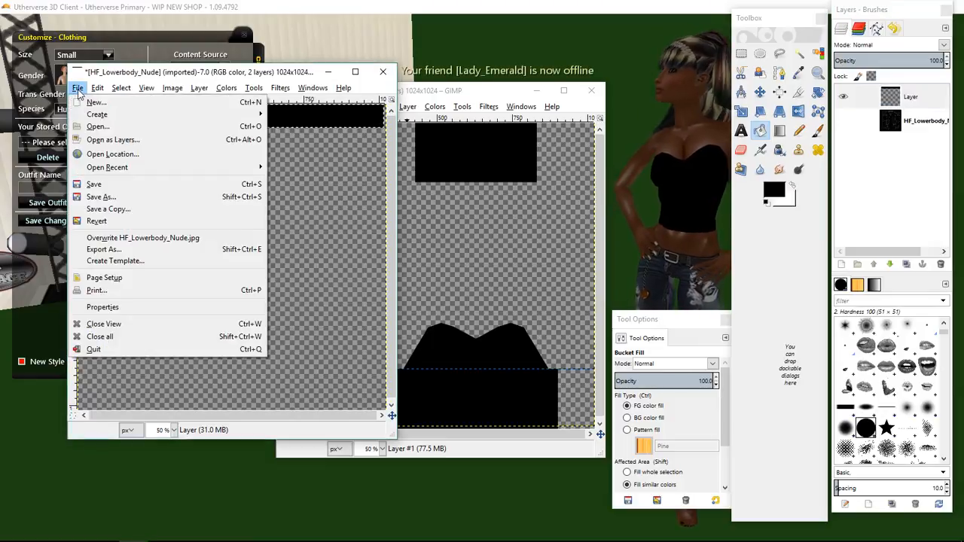
pyautogui.click(109, 251)
pyautogui.click(35, 142)
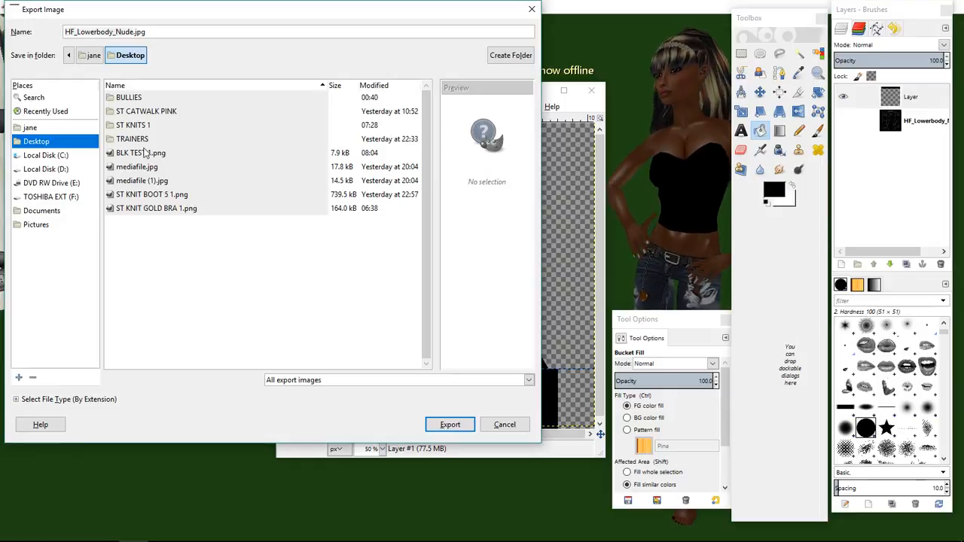
pyautogui.click(140, 154)
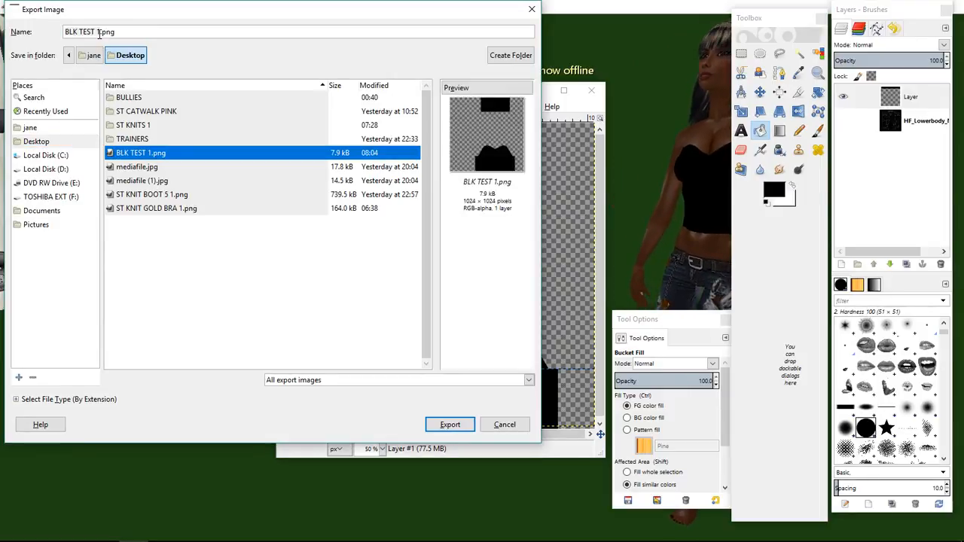
pyautogui.click(99, 33)
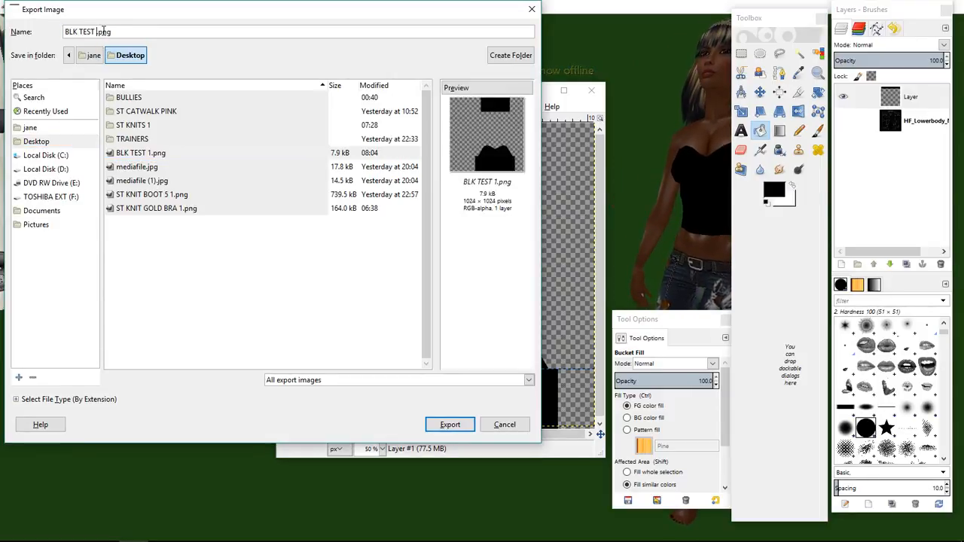
pyautogui.write('2')
pyautogui.click(55, 141)
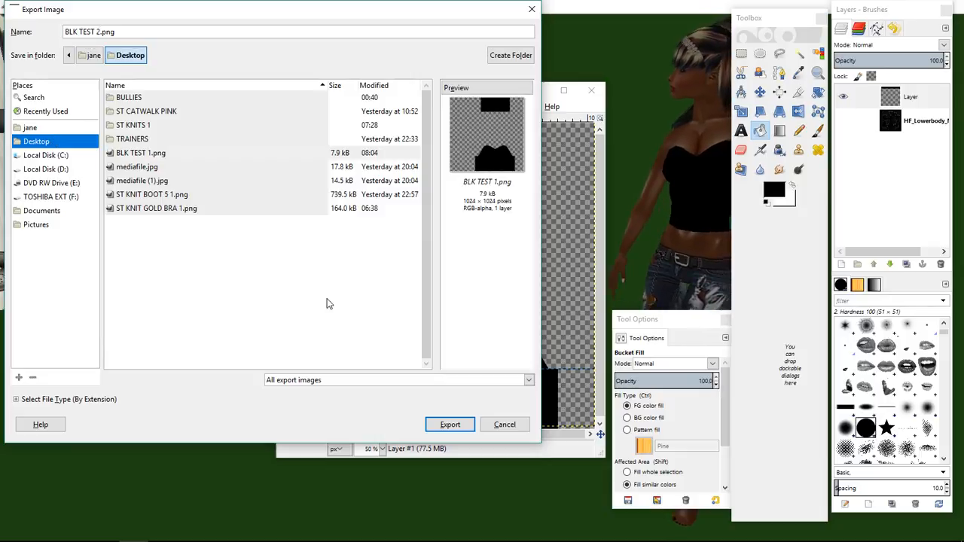
pyautogui.click(465, 425)
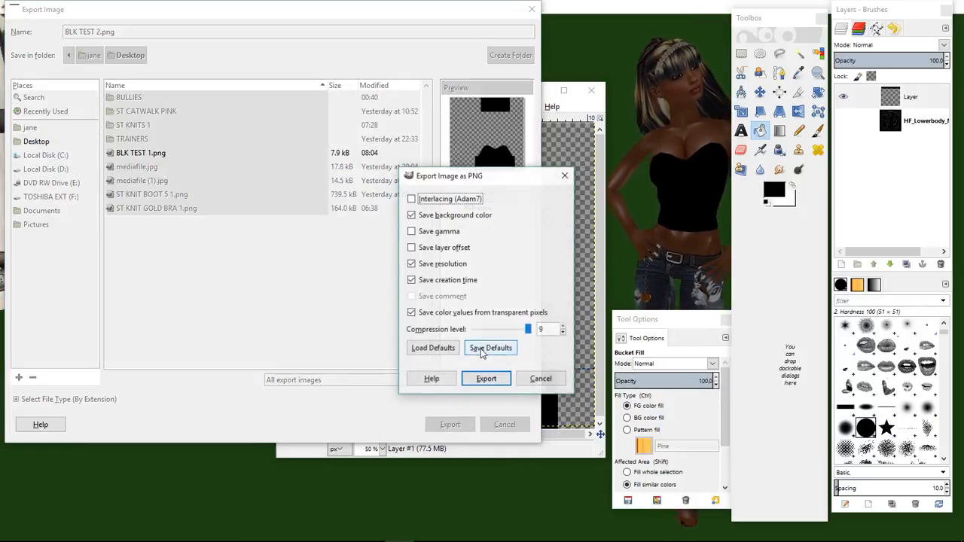
pyautogui.click(489, 378)
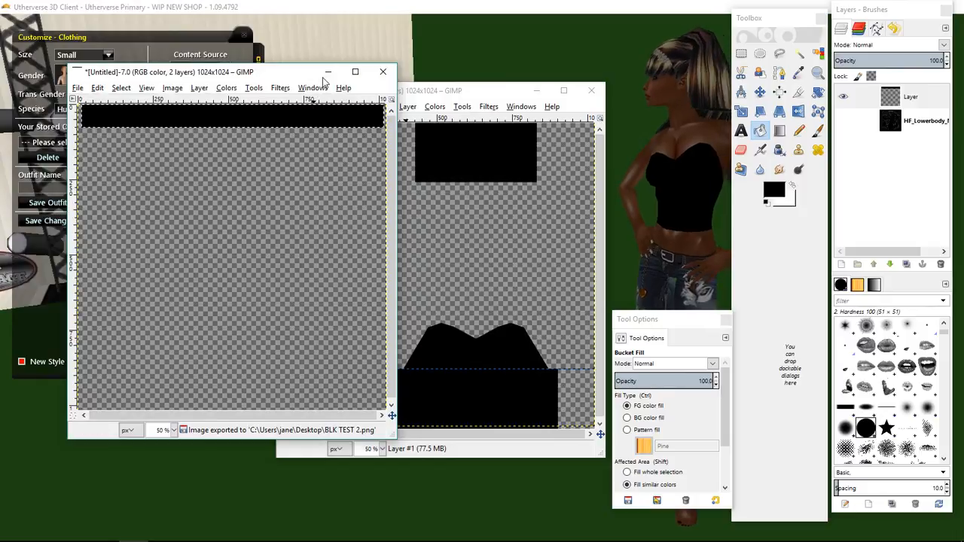
# Switch to the Utherverse website in the browser and open the designed outfit's configuration page from My Outfits.
pyautogui.click(328, 72)
pyautogui.click(534, 94)
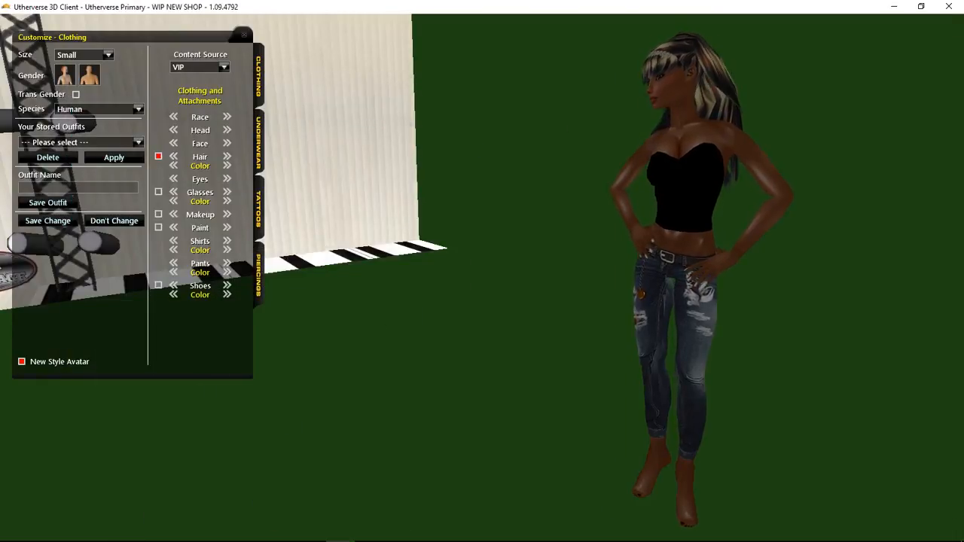
pyautogui.click(104, 530)
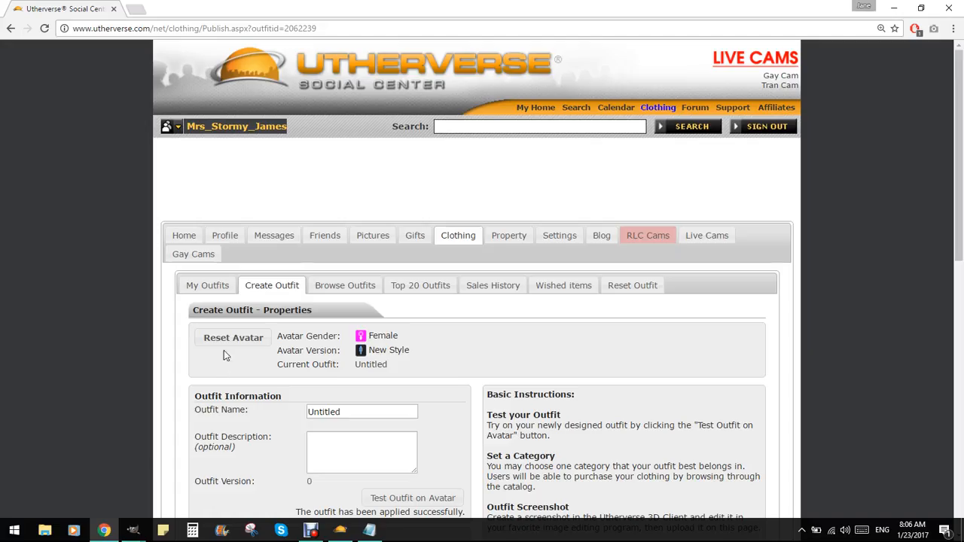
pyautogui.click(210, 288)
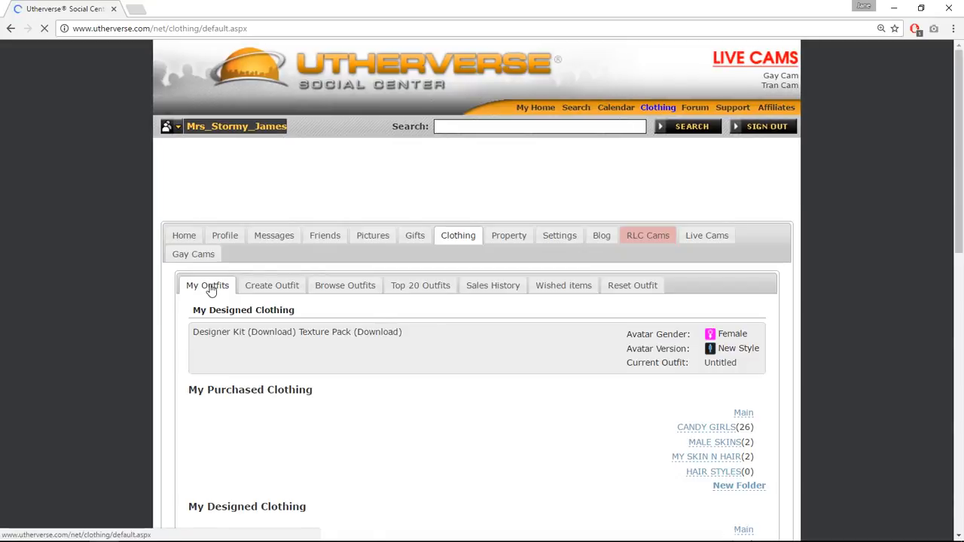
pyautogui.click(259, 389)
pyautogui.click(258, 409)
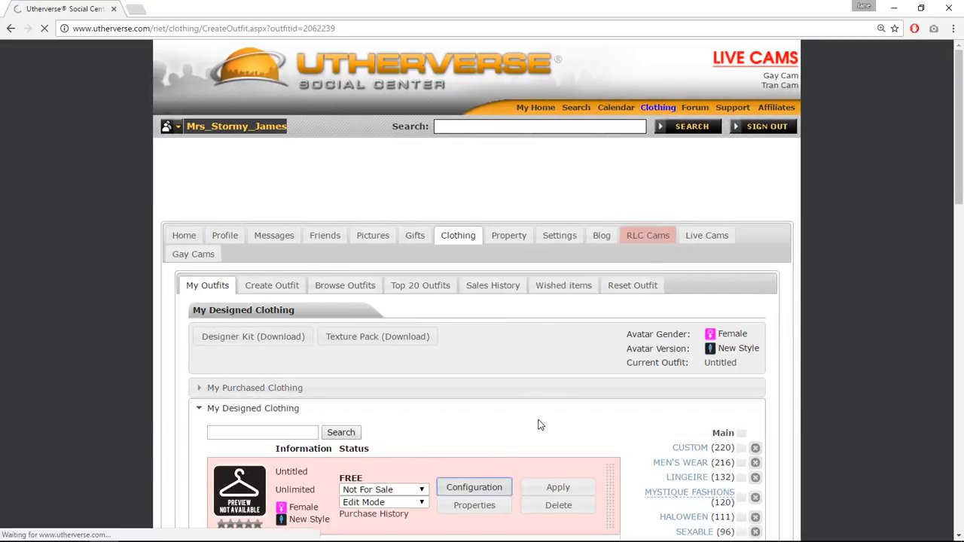
pyautogui.scroll(-4, 527, 418)
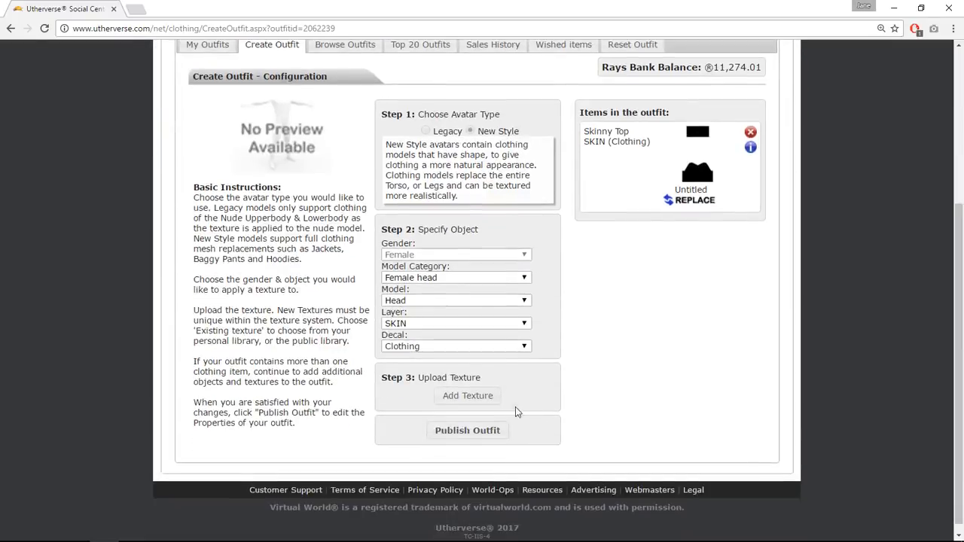
# Specify the object as model category Female legs and model Short Skirt.
pyautogui.click(467, 278)
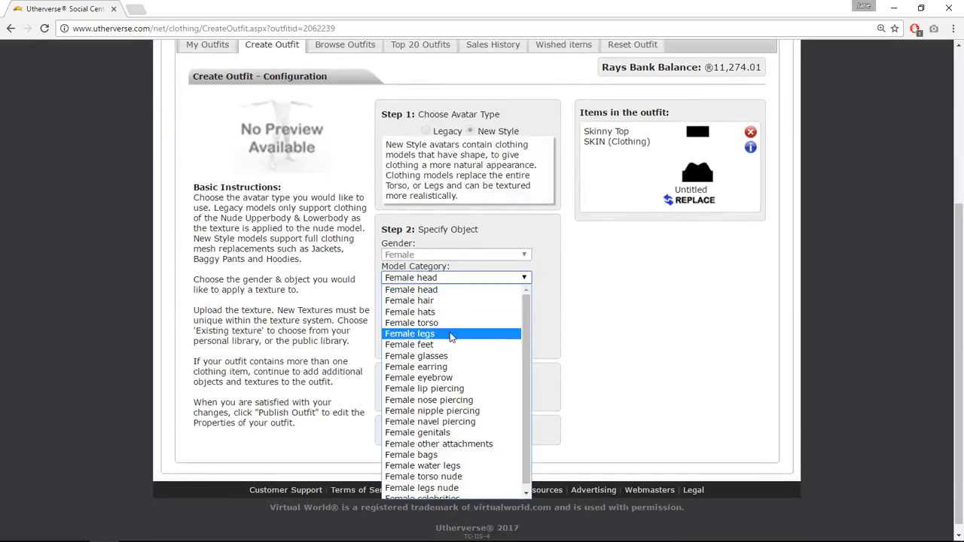
pyautogui.click(450, 333)
pyautogui.click(449, 301)
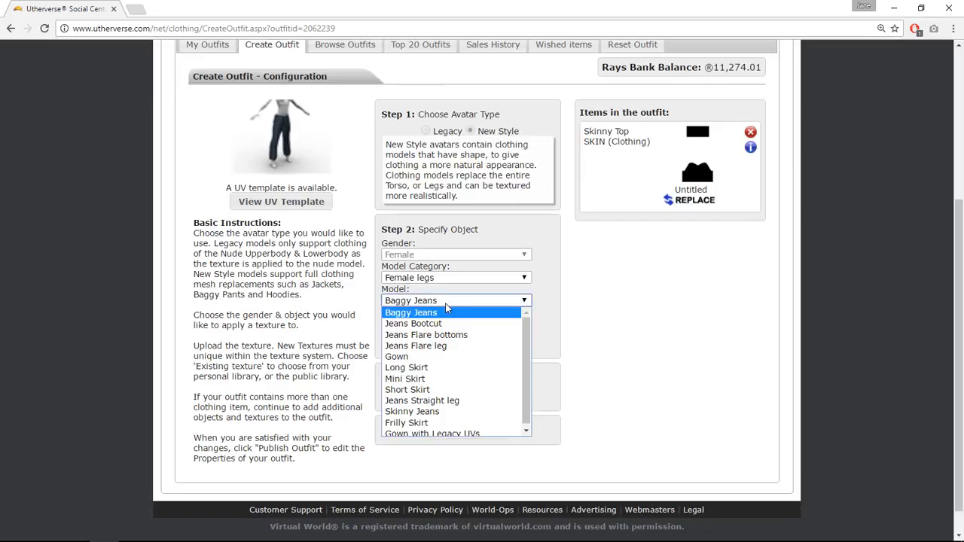
pyautogui.click(432, 391)
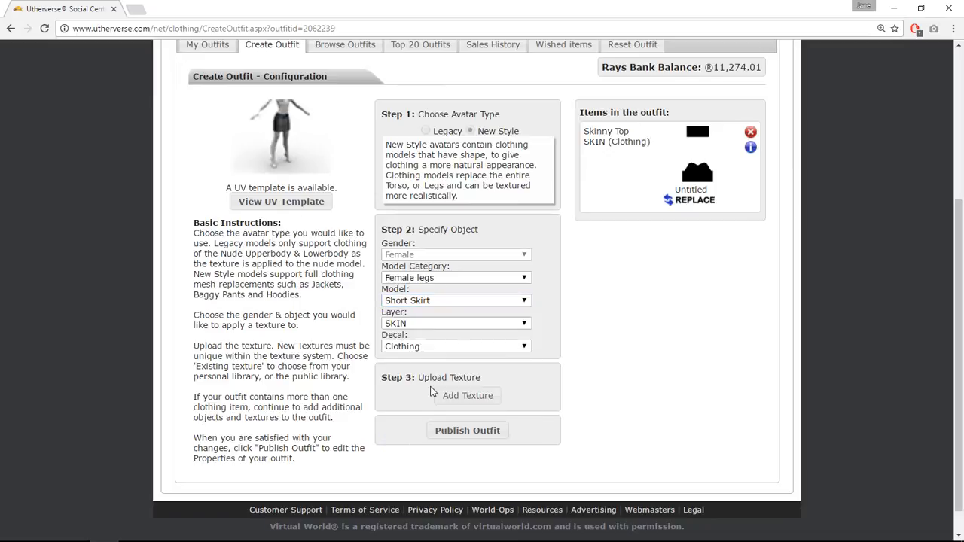
pyautogui.click(420, 324)
pyautogui.click(419, 345)
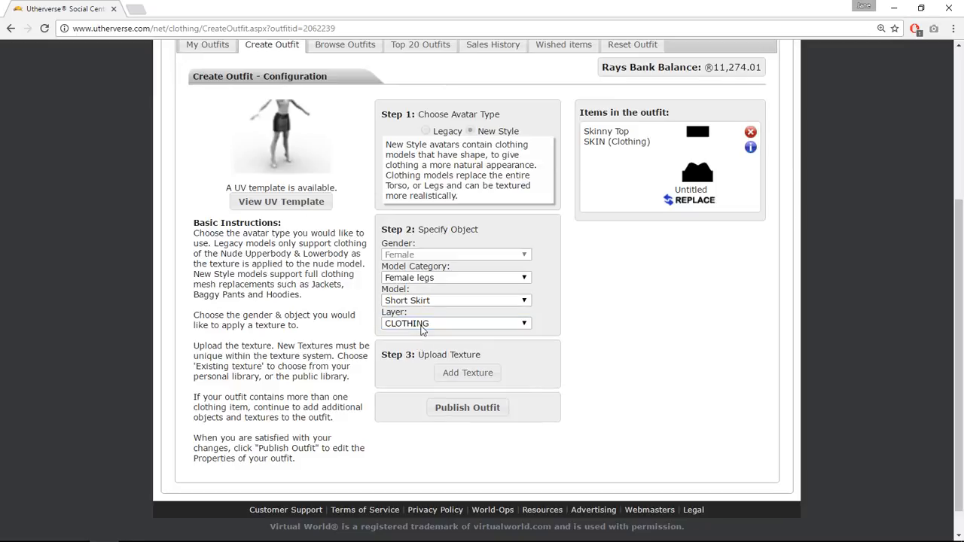
pyautogui.click(422, 324)
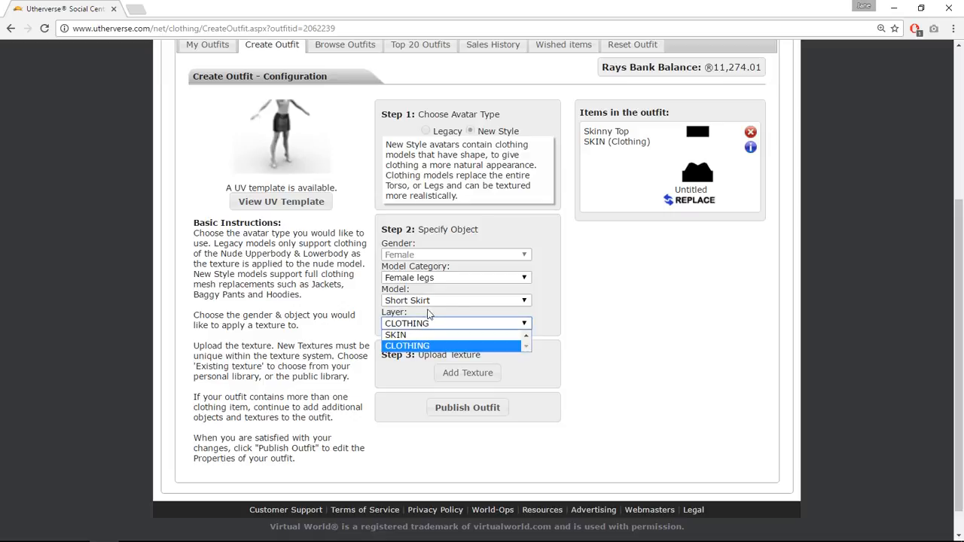
pyautogui.click(426, 301)
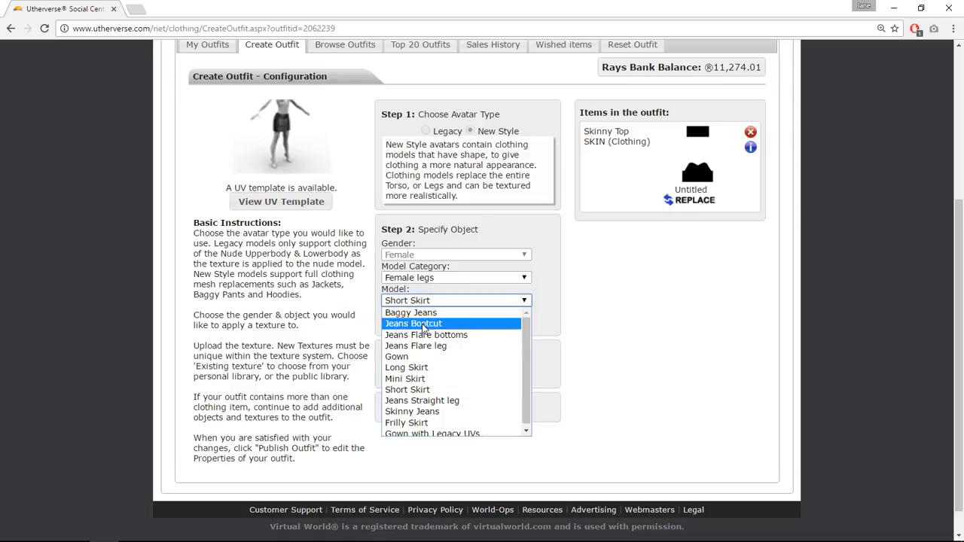
pyautogui.click(420, 389)
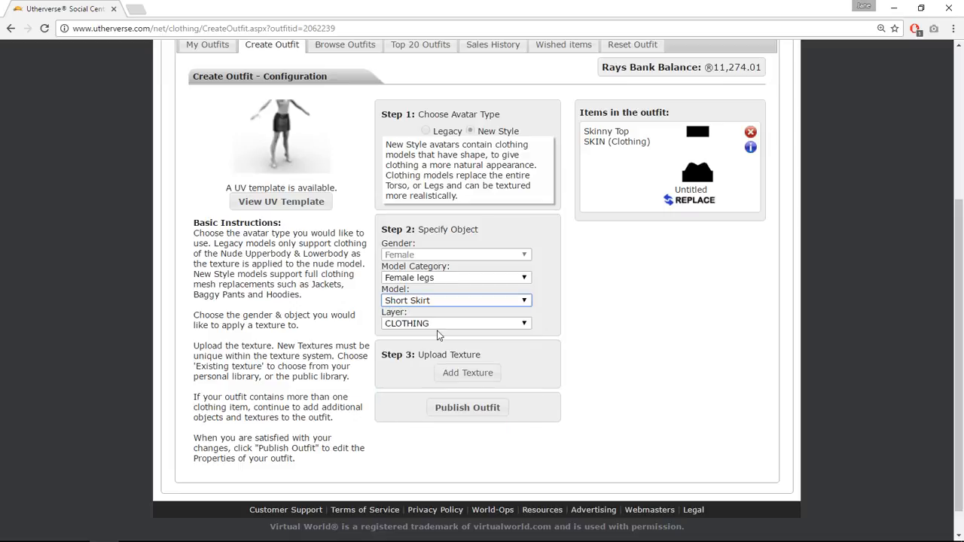
pyautogui.click(427, 324)
pyautogui.click(426, 325)
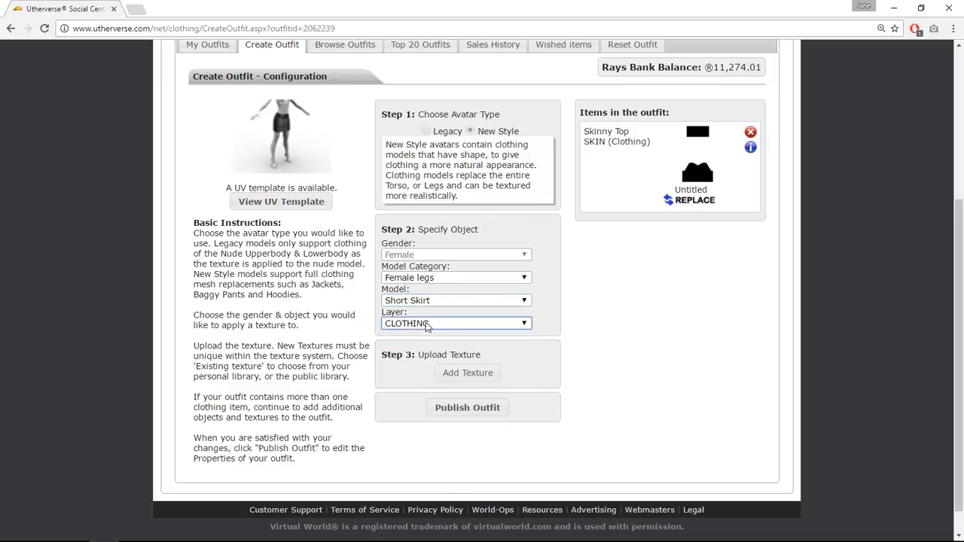
pyautogui.click(426, 326)
pyautogui.click(424, 335)
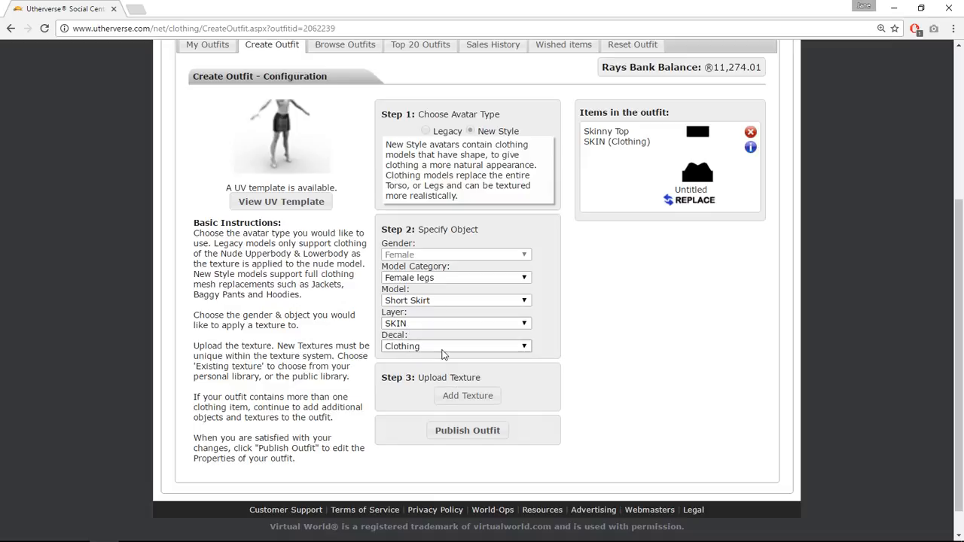
# Add a texture to the Short Skirt by browsing to BLK TEST 2 on the Desktop and uploading it.
pyautogui.click(463, 395)
pyautogui.click(413, 300)
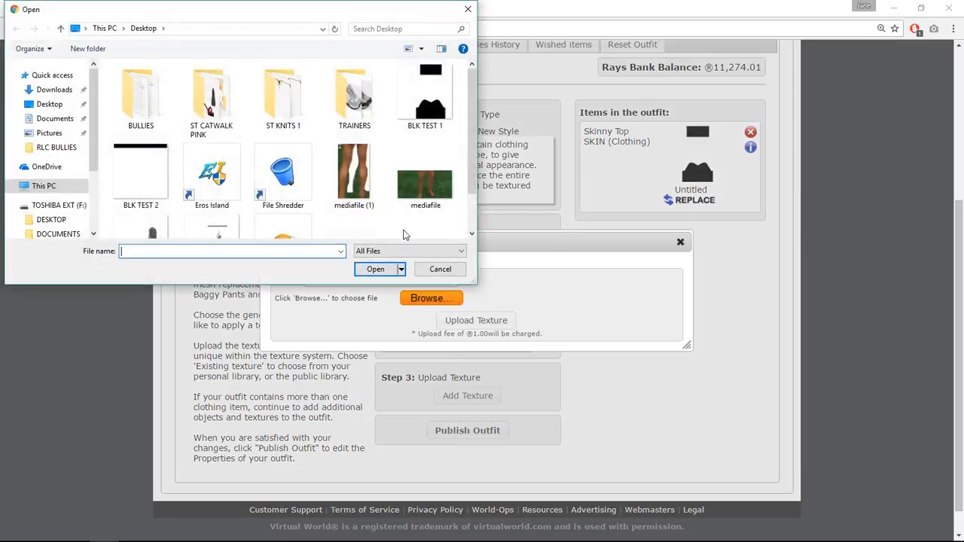
pyautogui.click(141, 175)
pyautogui.click(375, 269)
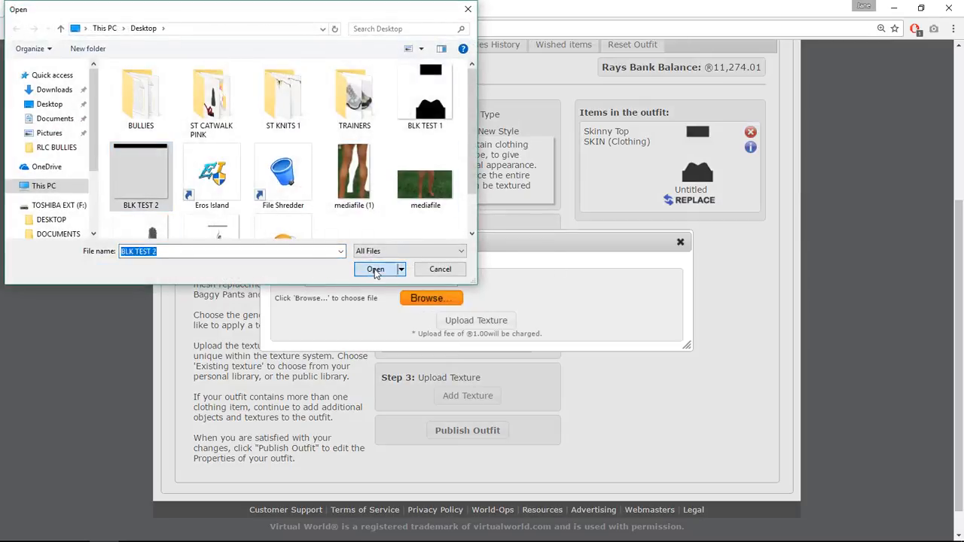
pyautogui.click(470, 324)
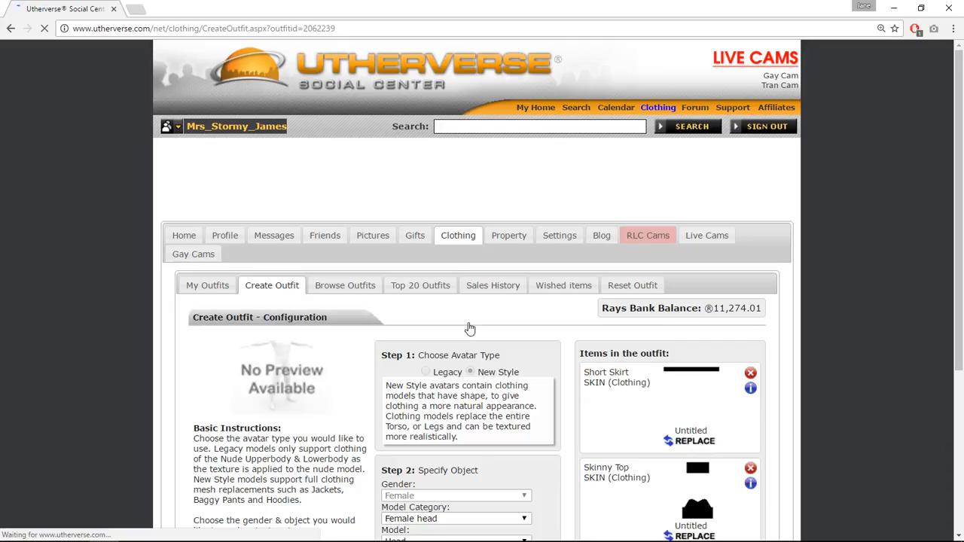
pyautogui.scroll(-2, 727, 235)
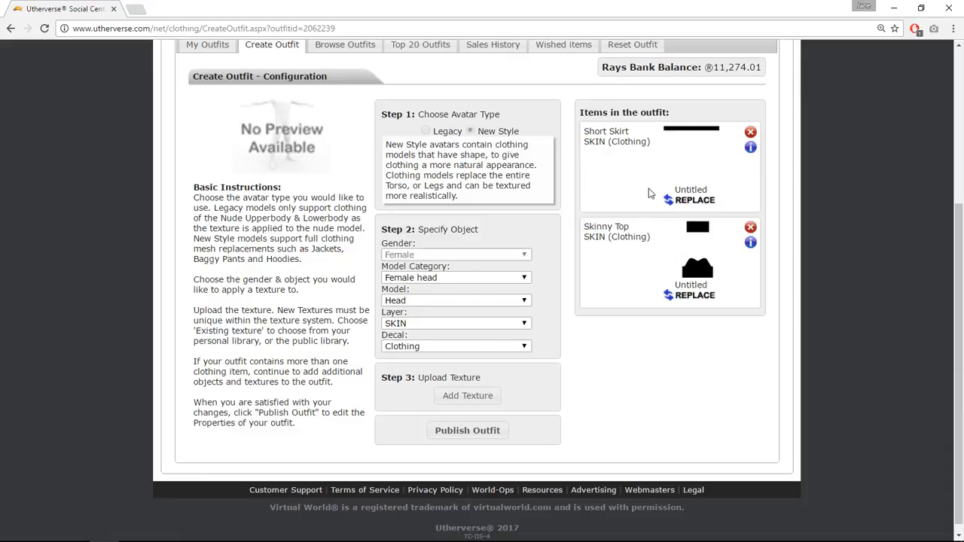
# Return to GIMP and open the HF_Lowerbody_ShortSkirt.jpg UV map from the UV Maps folder.
pyautogui.moveTo(132, 530)
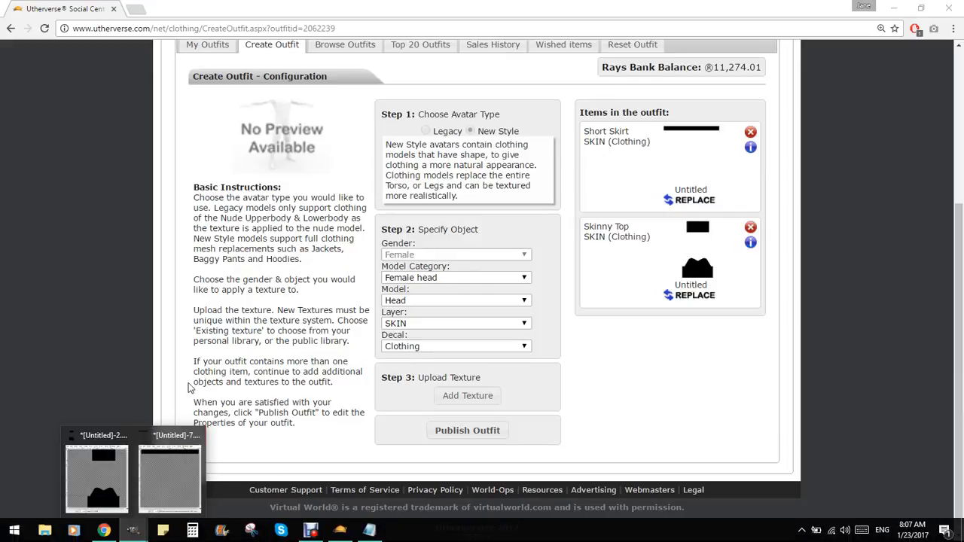
pyautogui.click(151, 475)
pyautogui.click(78, 87)
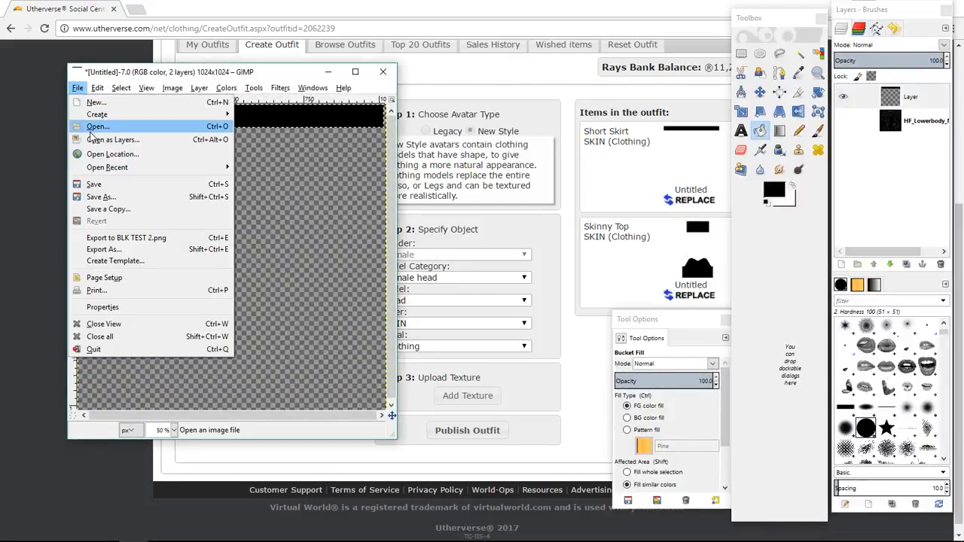
pyautogui.click(90, 127)
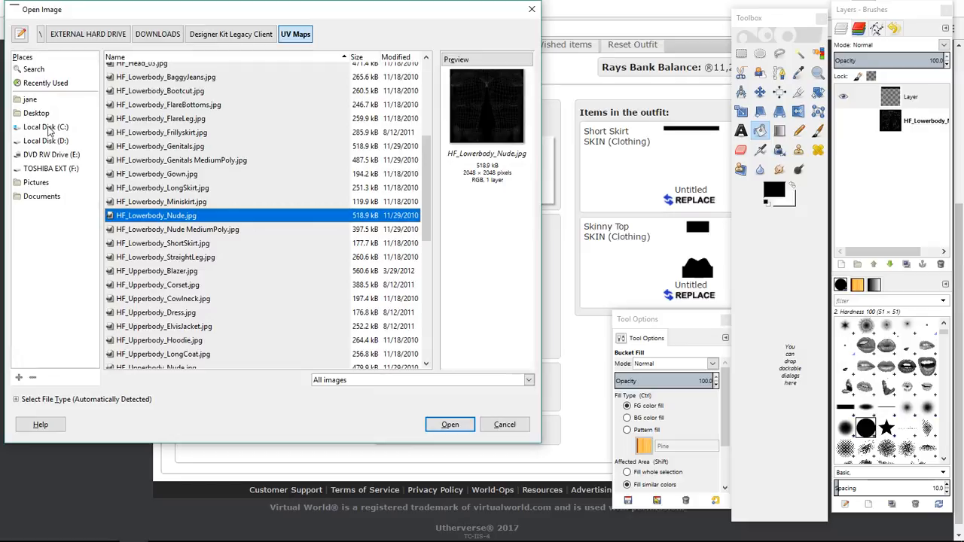
pyautogui.click(46, 168)
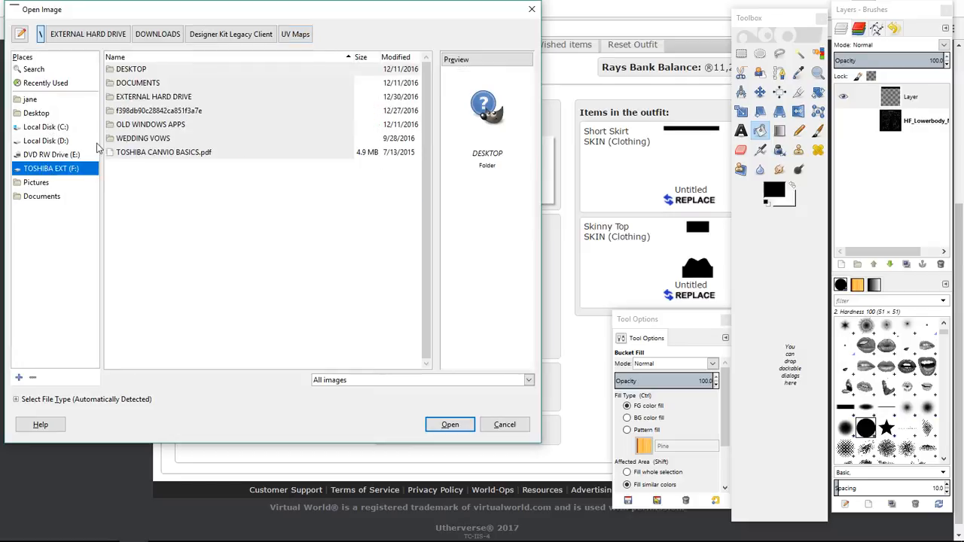
pyautogui.doubleClick(148, 99)
pyautogui.doubleClick(147, 88)
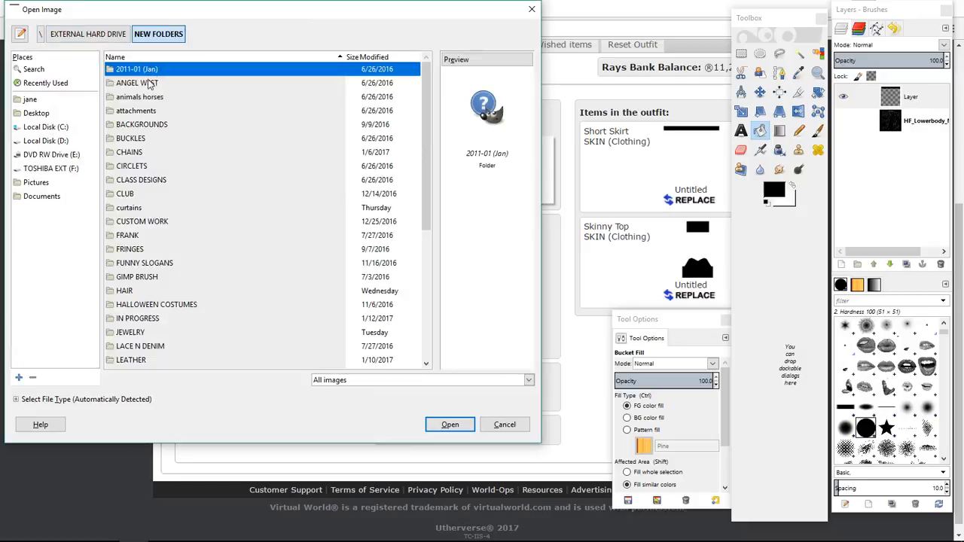
pyautogui.click(121, 34)
pyautogui.doubleClick(130, 70)
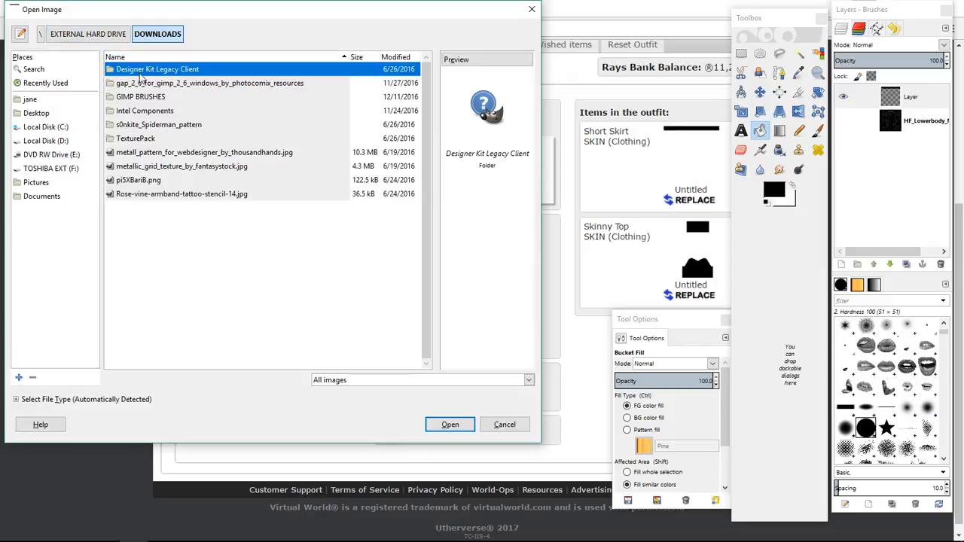
pyautogui.doubleClick(139, 70)
pyautogui.doubleClick(135, 125)
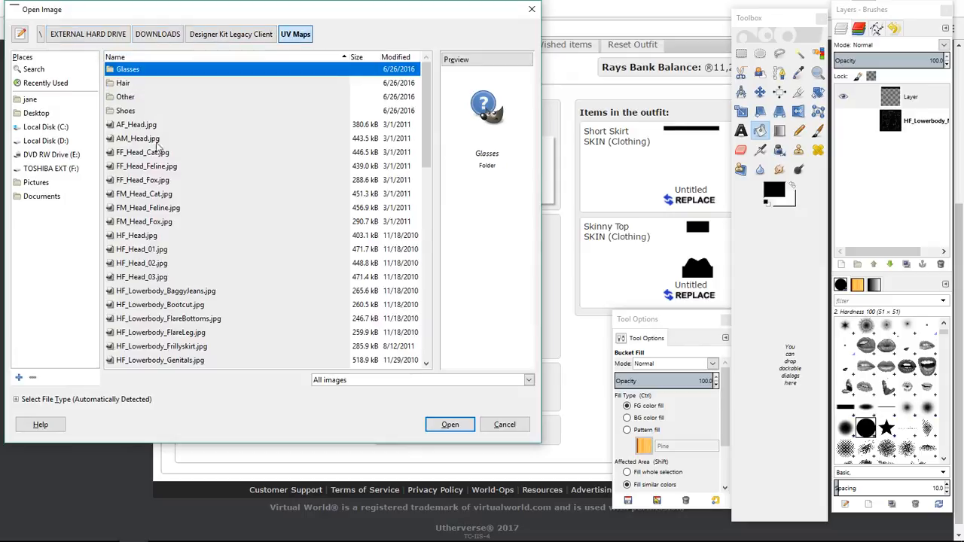
pyautogui.scroll(-5, 166, 213)
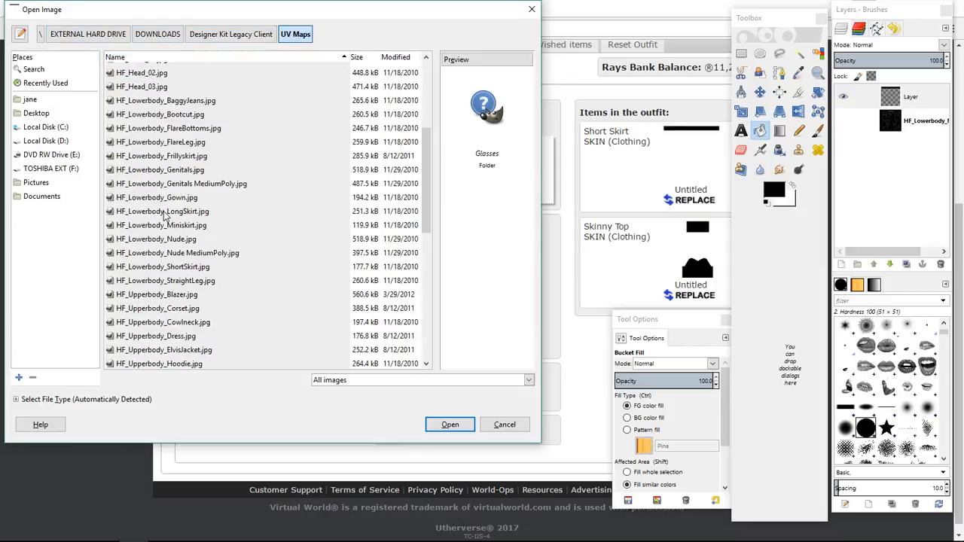
pyautogui.doubleClick(187, 269)
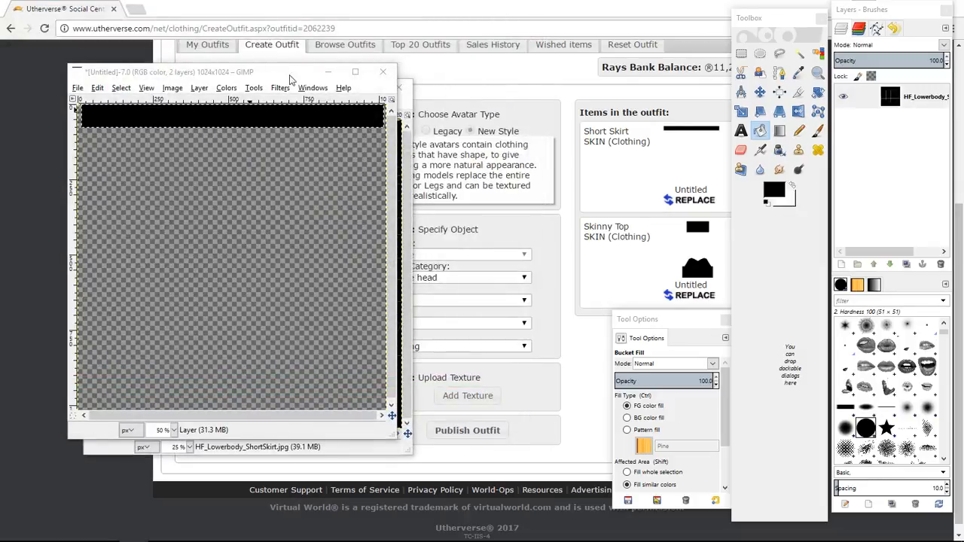
# Scale the short skirt UV map image to 1024 × 1024 pixels.
pyautogui.click(328, 73)
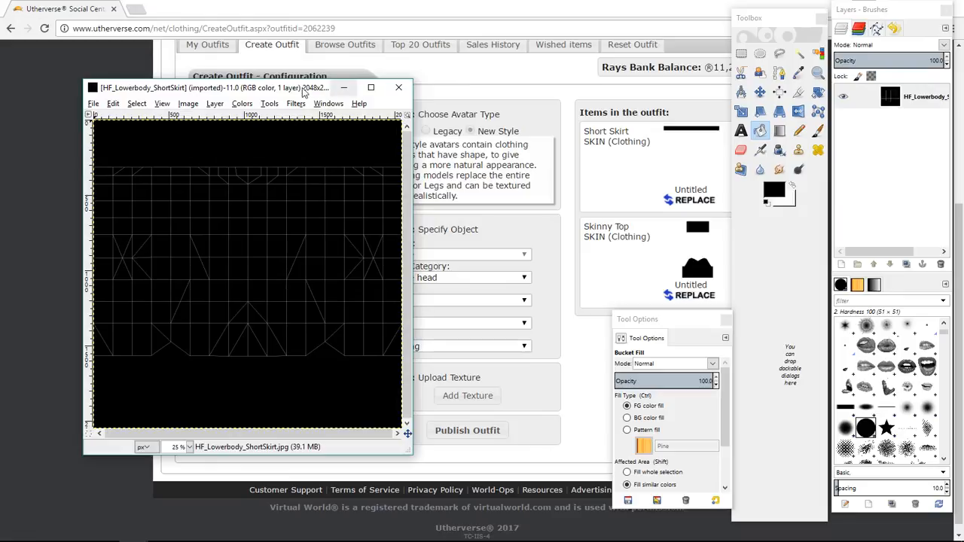
pyautogui.click(186, 105)
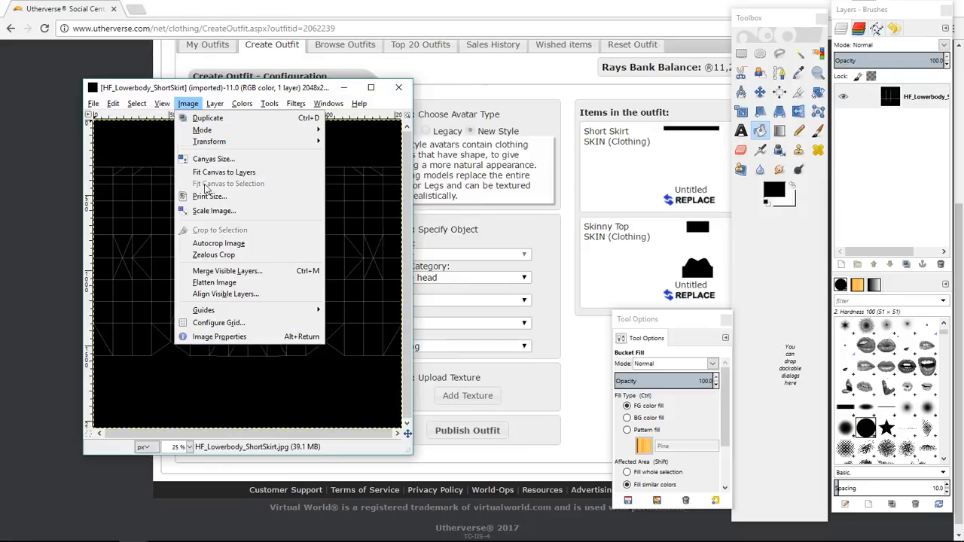
pyautogui.click(208, 211)
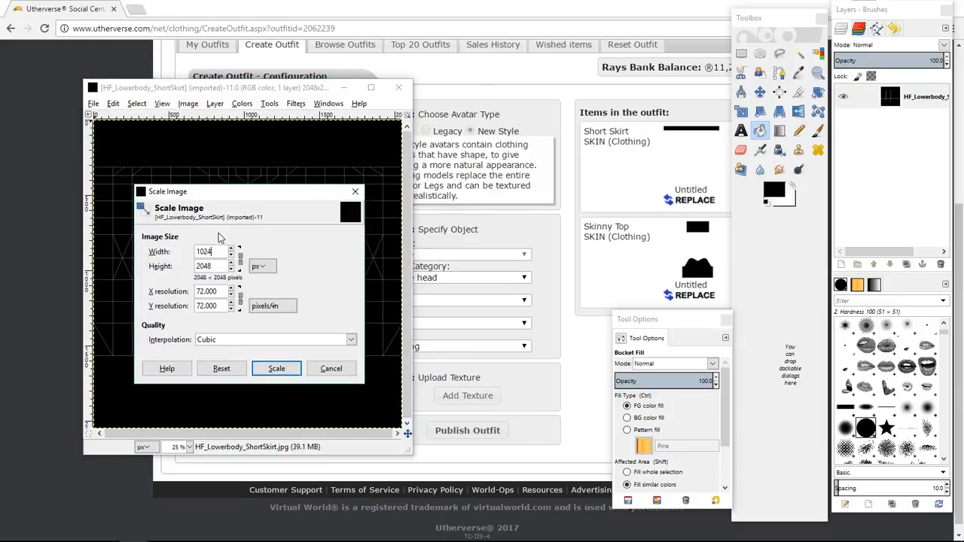
pyautogui.click(276, 368)
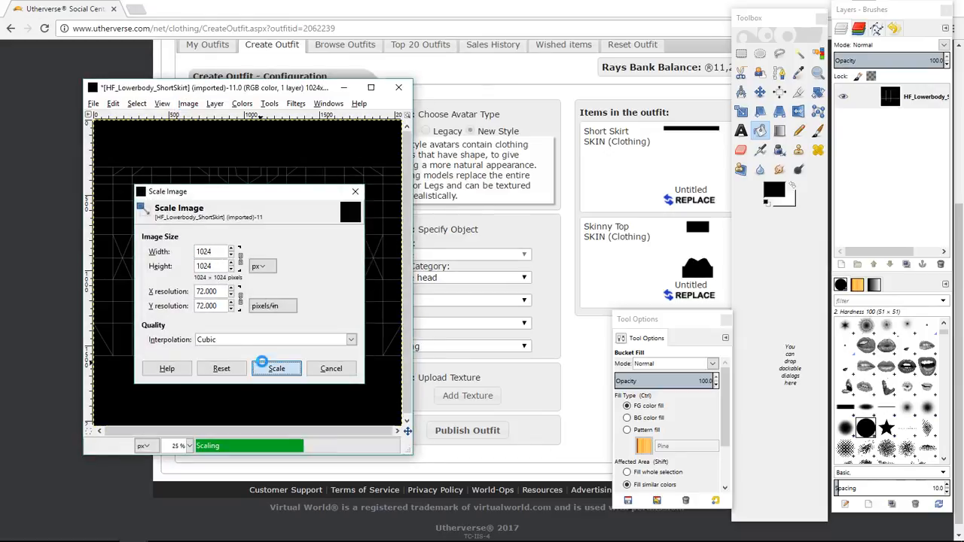
pyautogui.click(189, 446)
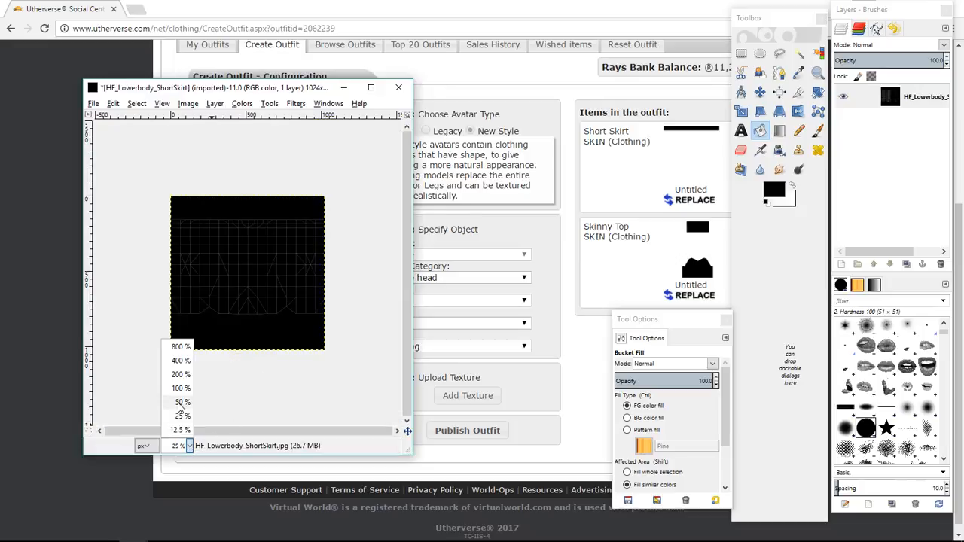
pyautogui.click(181, 404)
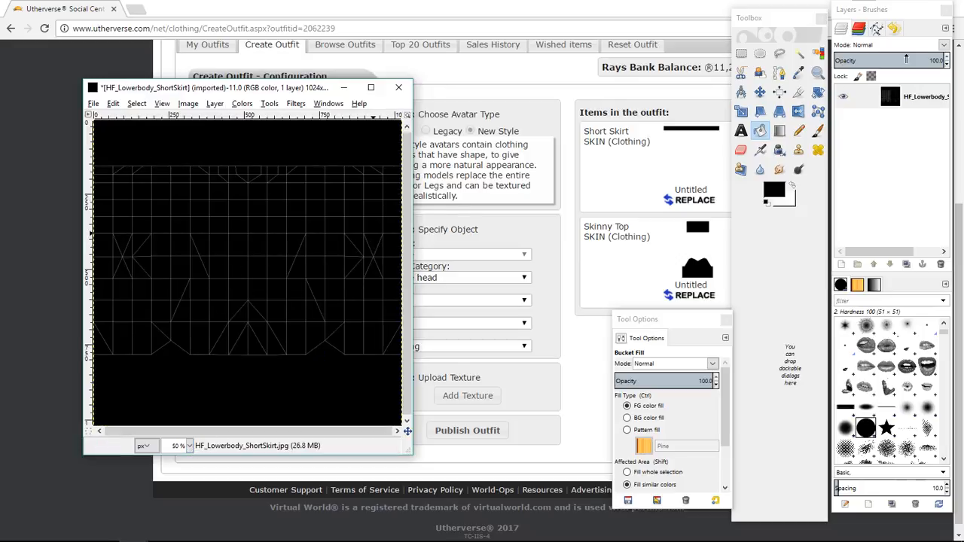
# Lower the UV map layer's opacity to 65 and add a new transparent layer above it.
pyautogui.click(906, 59)
pyautogui.click(841, 264)
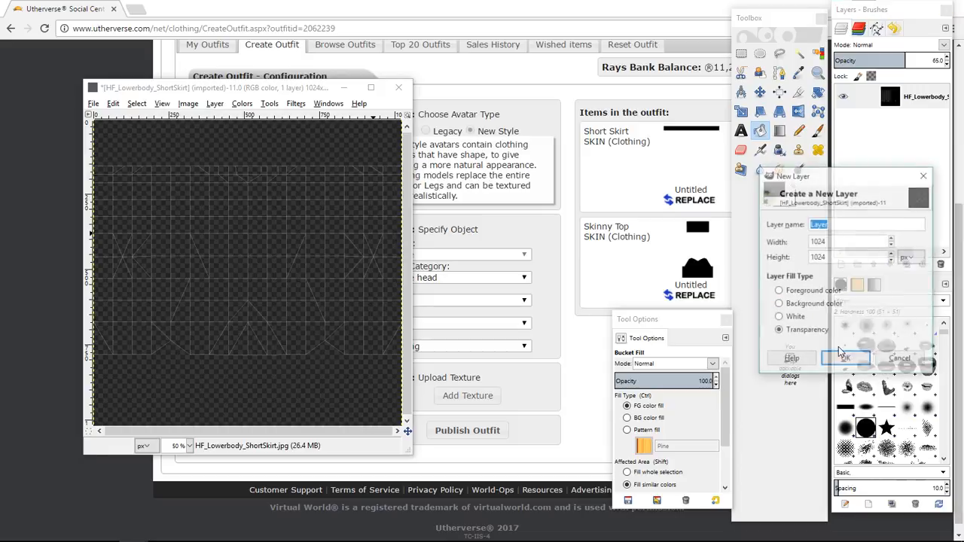
pyautogui.click(844, 357)
# Select a full-width horizontal band over the skirt area and fill it with black on the new layer.
pyautogui.click(742, 53)
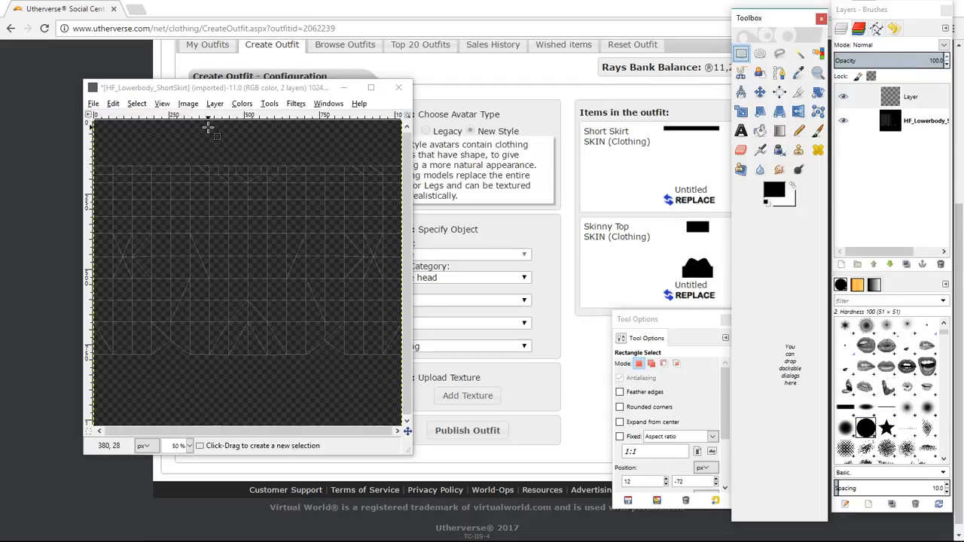
pyautogui.moveTo(180, 160); pyautogui.dragTo(413, 304)
pyautogui.moveTo(195, 232); pyautogui.dragTo(79, 230)
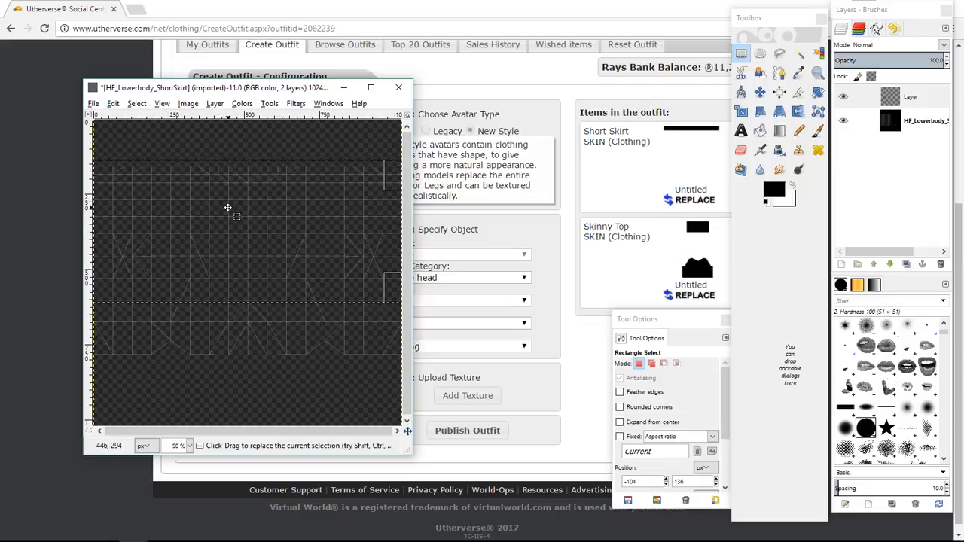
pyautogui.click(759, 132)
pyautogui.click(317, 234)
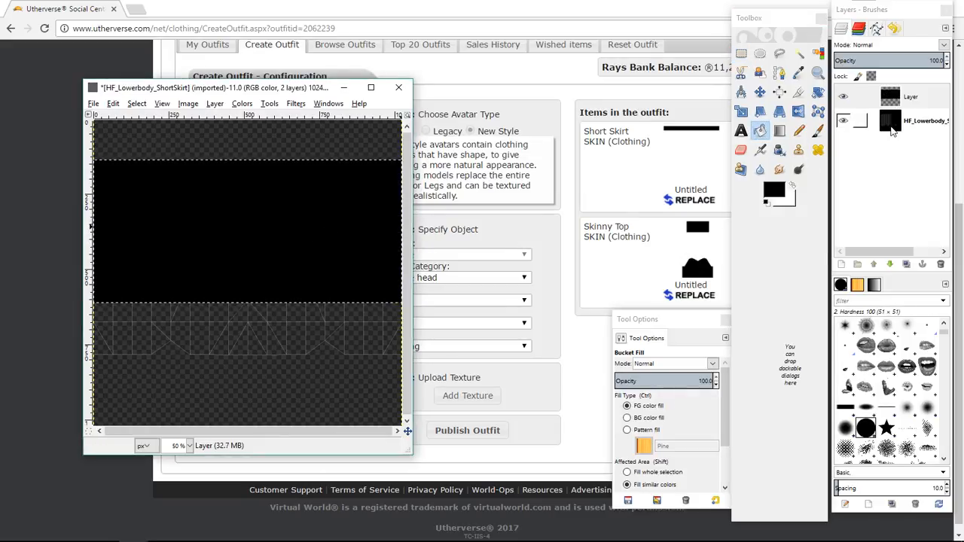
# Hide the UV map layer and export the image to the Desktop as BLK TEST 3.png with default PNG options.
pyautogui.click(843, 121)
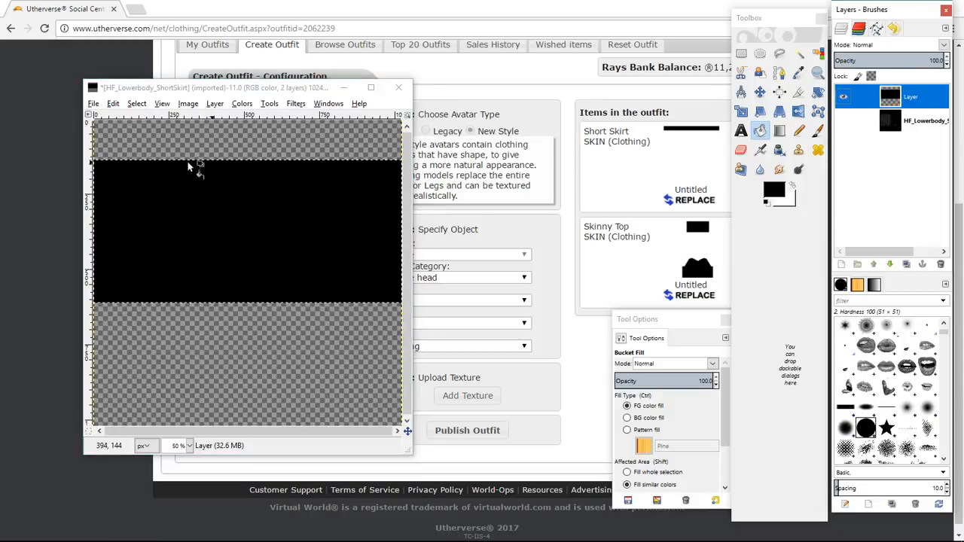
pyautogui.click(94, 121)
pyautogui.click(93, 109)
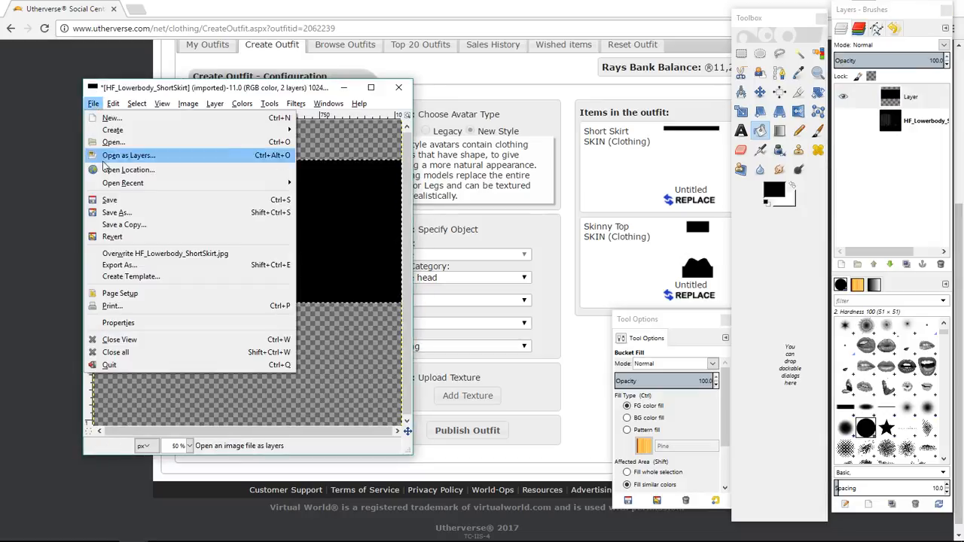
pyautogui.click(120, 269)
pyautogui.click(35, 142)
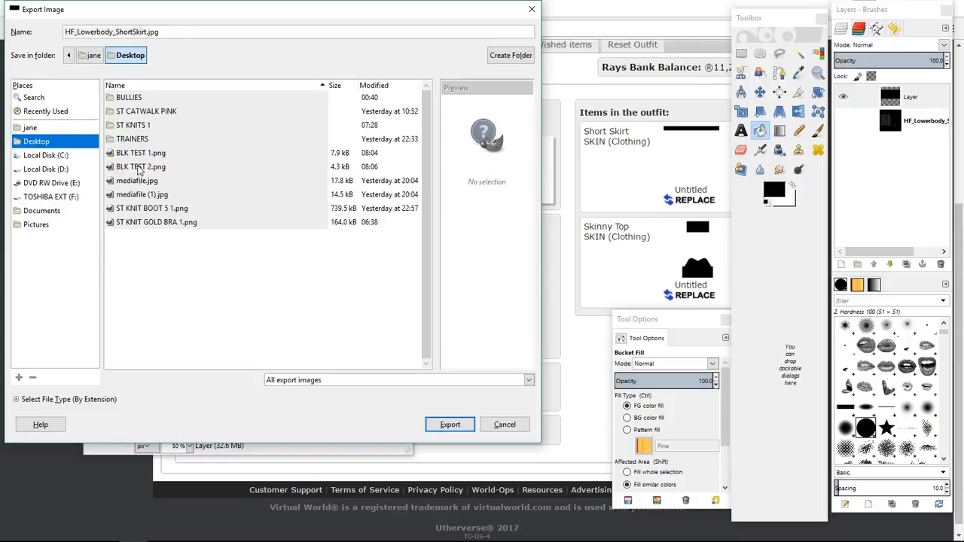
pyautogui.click(148, 167)
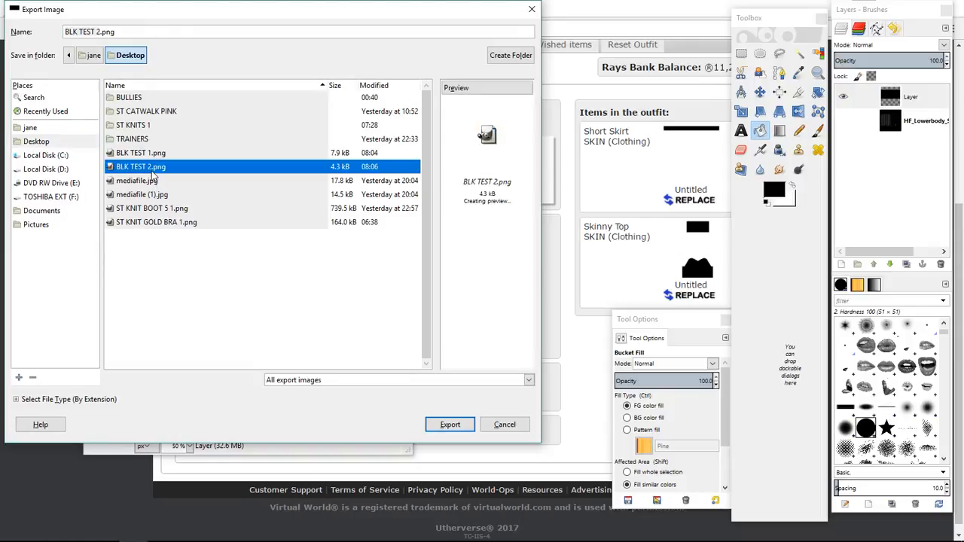
pyautogui.click(98, 31)
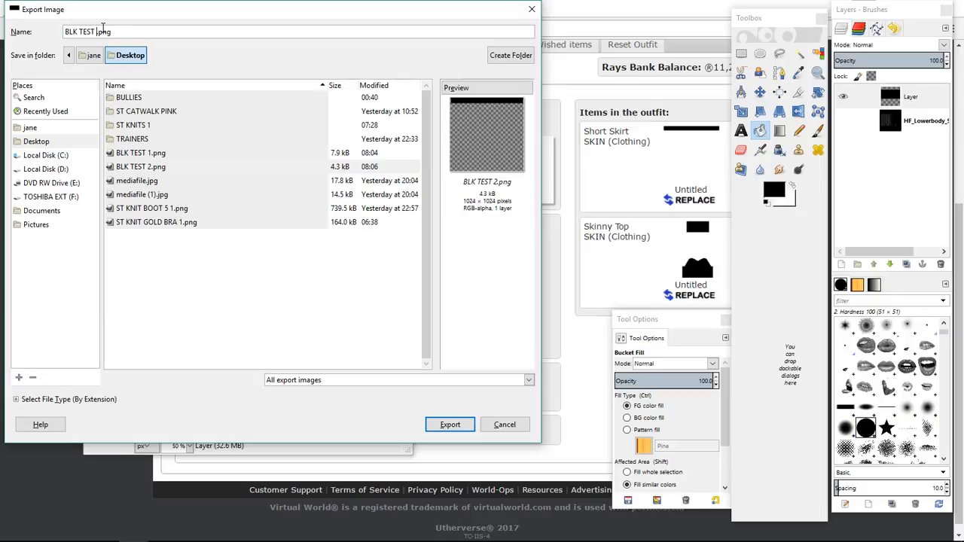
pyautogui.write('3')
pyautogui.click(36, 143)
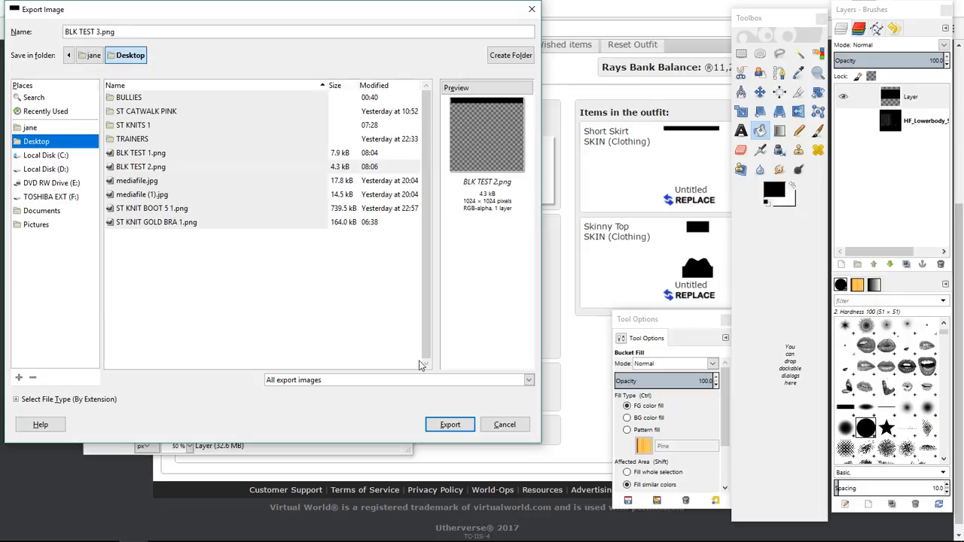
pyautogui.click(445, 425)
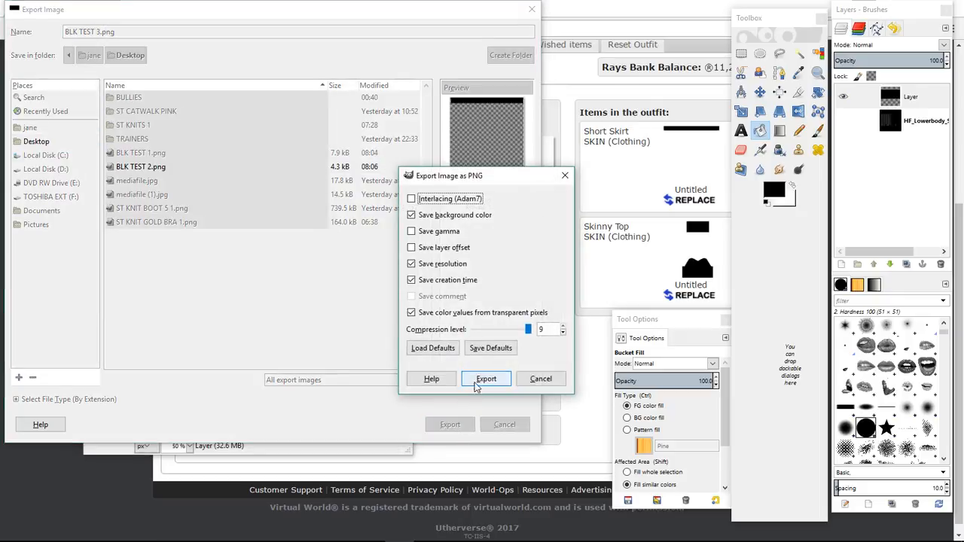
pyautogui.click(479, 382)
# Back in the browser, specify the object as Female legs, model Short Skirt, with layer CLOTHING.
pyautogui.click(1, 287)
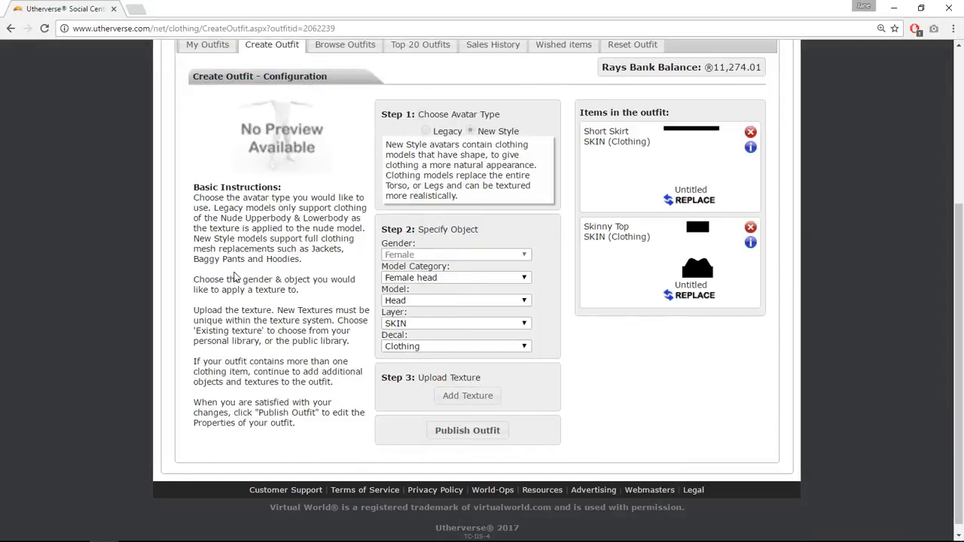
pyautogui.click(431, 278)
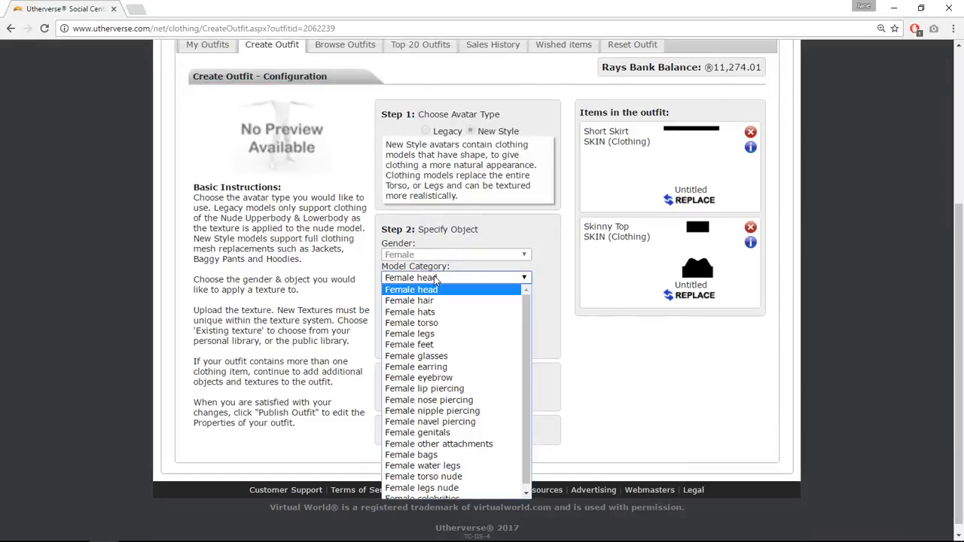
pyautogui.click(435, 341)
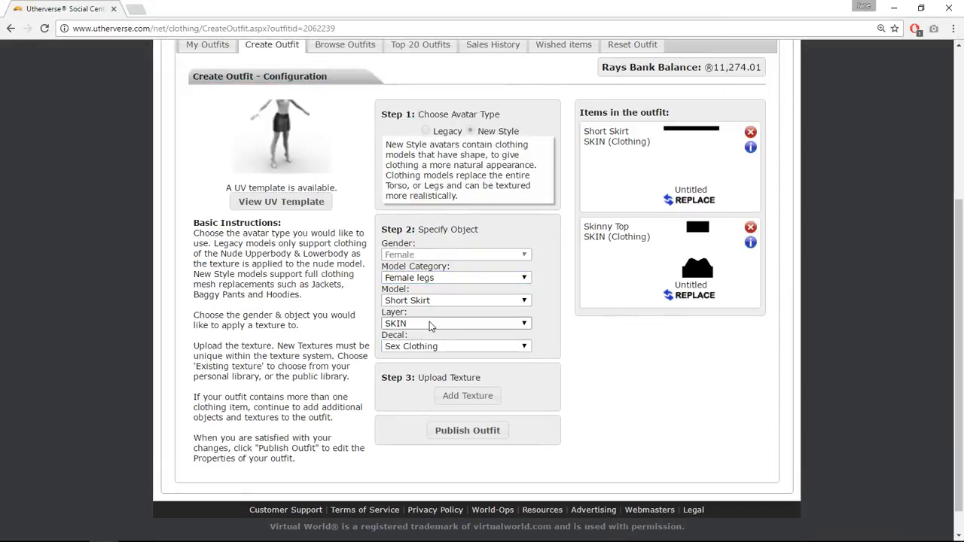
pyautogui.click(431, 325)
pyautogui.click(419, 346)
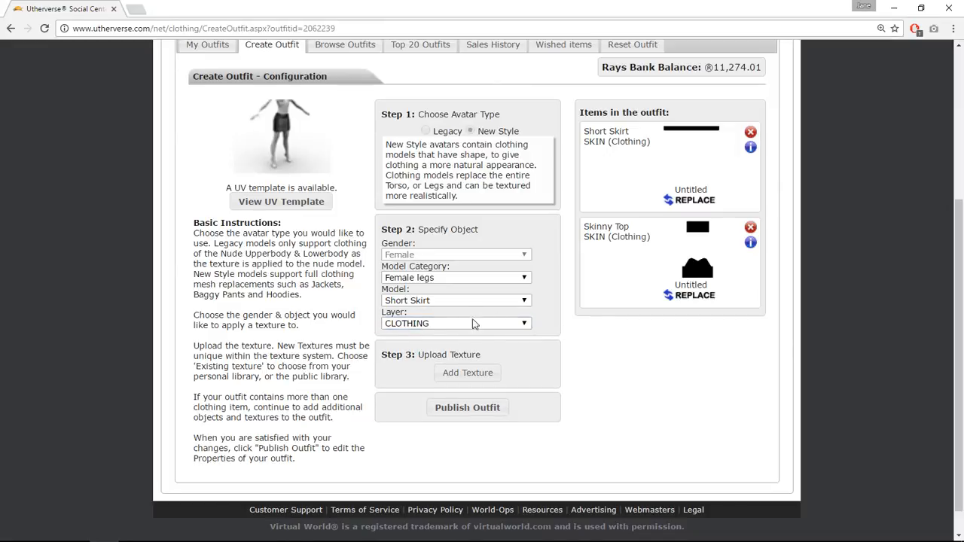
# Add a texture by browsing to BLK TEST 3 on the Desktop and uploading it.
pyautogui.click(469, 373)
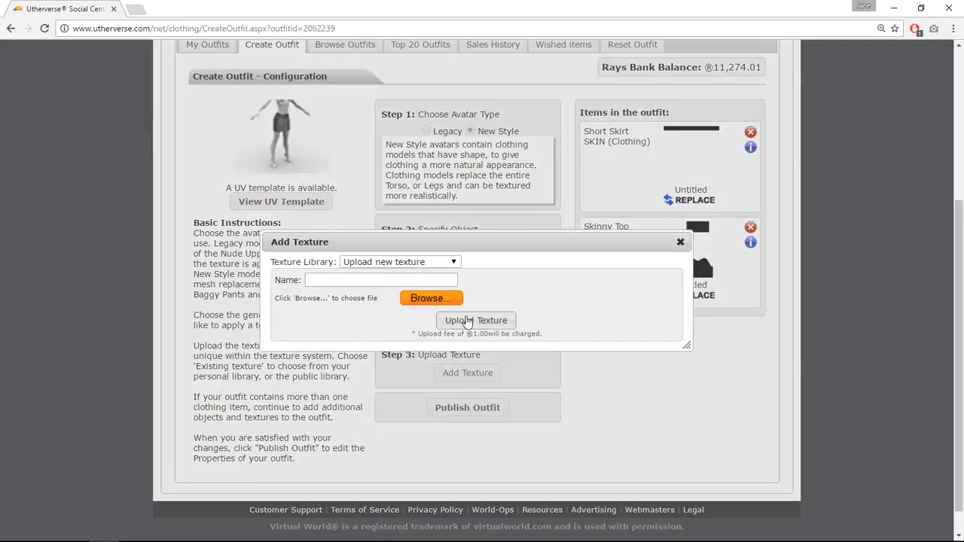
pyautogui.click(431, 298)
pyautogui.click(212, 172)
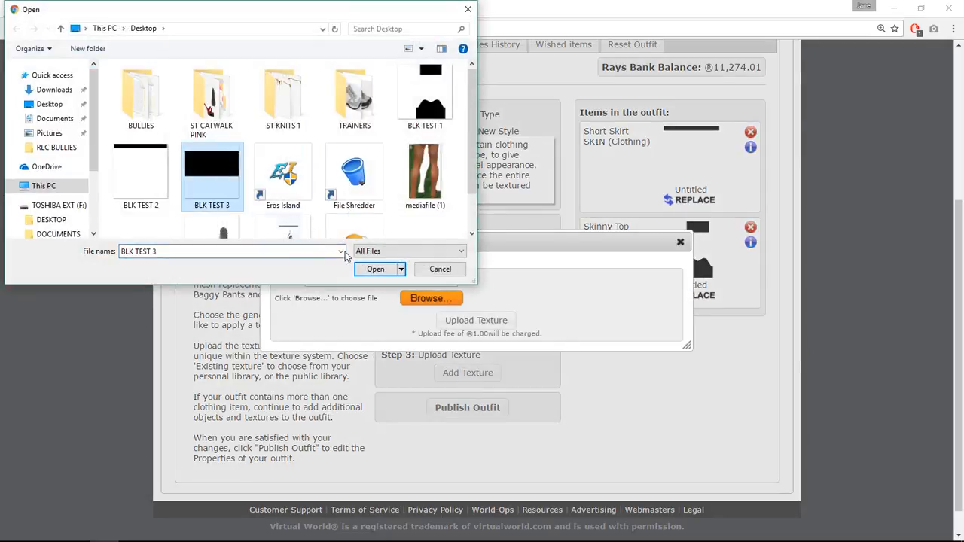
pyautogui.click(366, 269)
pyautogui.click(487, 321)
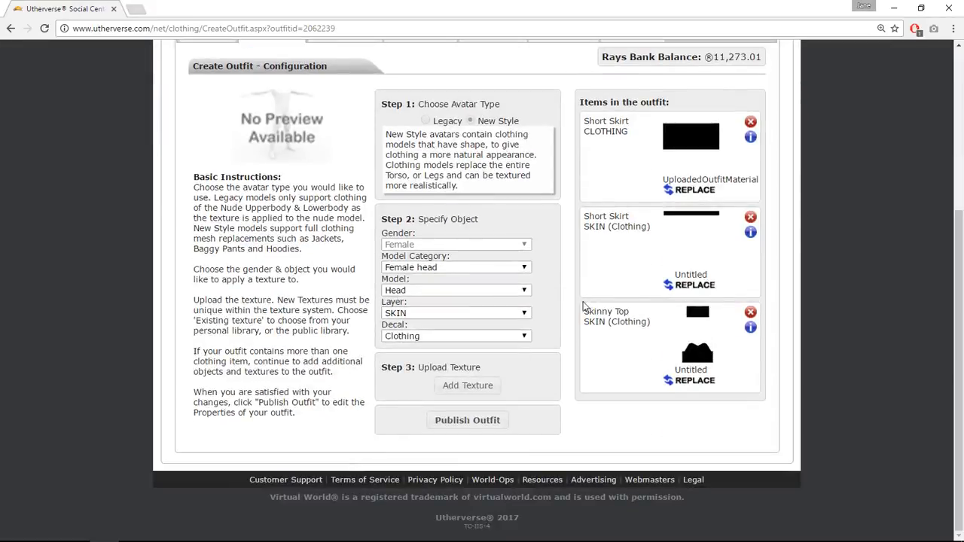
# Publish the outfit and test it on the avatar.
pyautogui.click(466, 420)
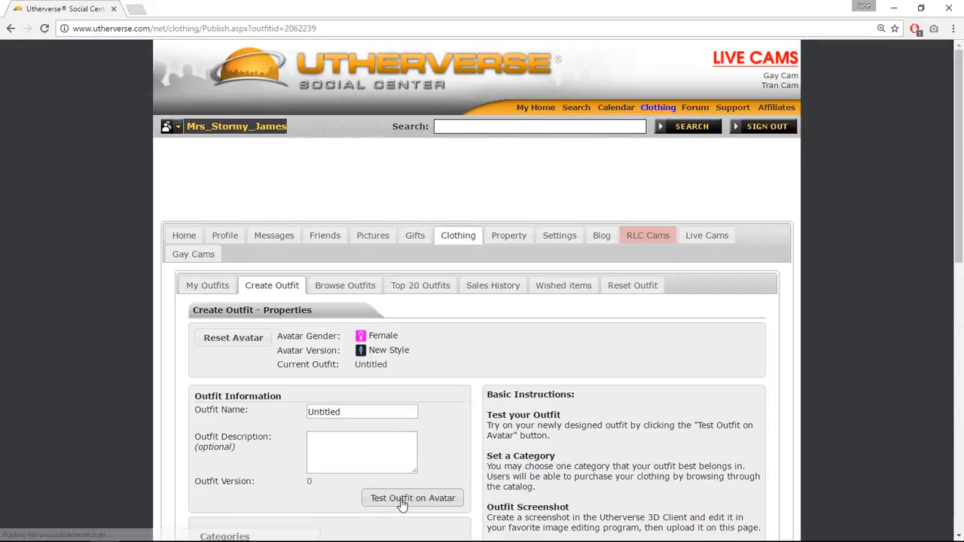
pyautogui.click(399, 498)
pyautogui.click(339, 530)
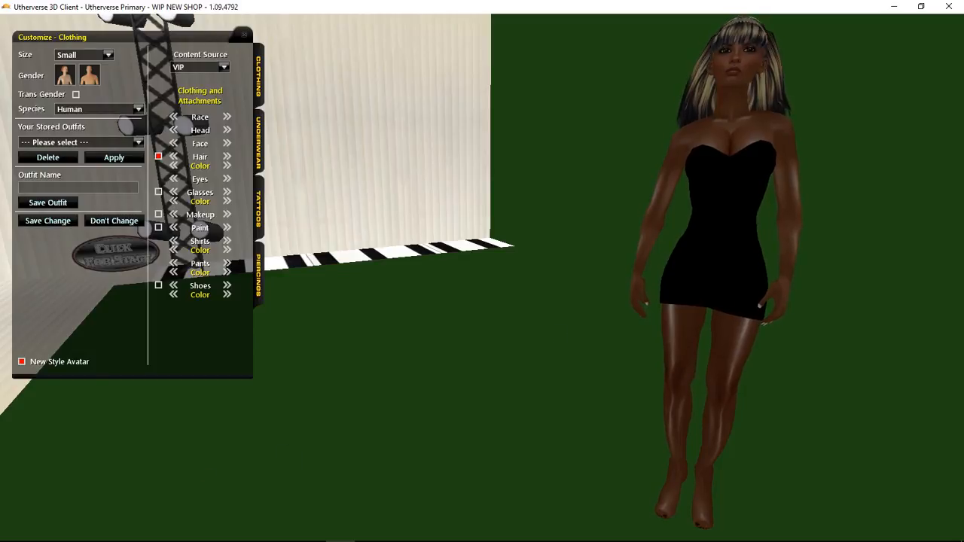
# Save the avatar's clothing change and turn the camera to view the black outfit on the avatar.
pyautogui.click(36, 223)
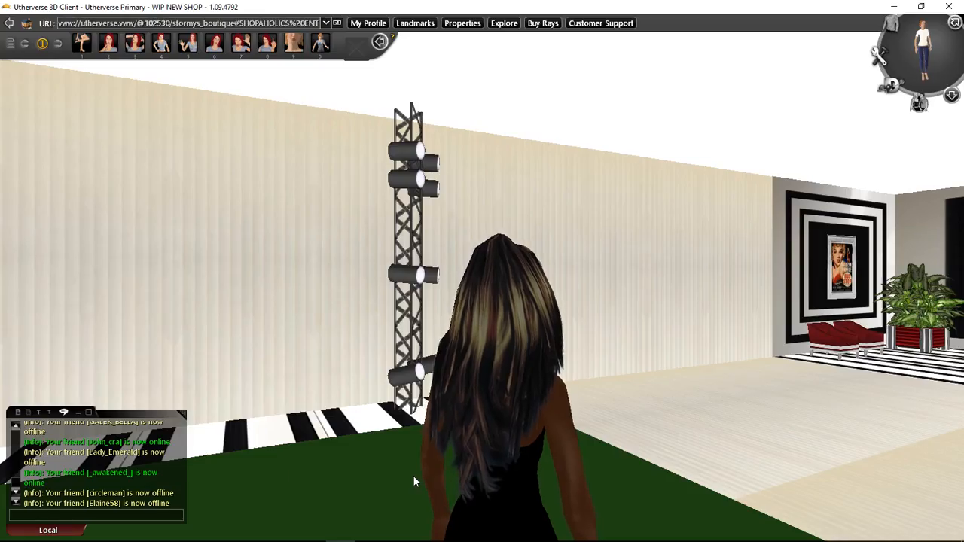
pyautogui.press('Right')
pyautogui.press('Right')
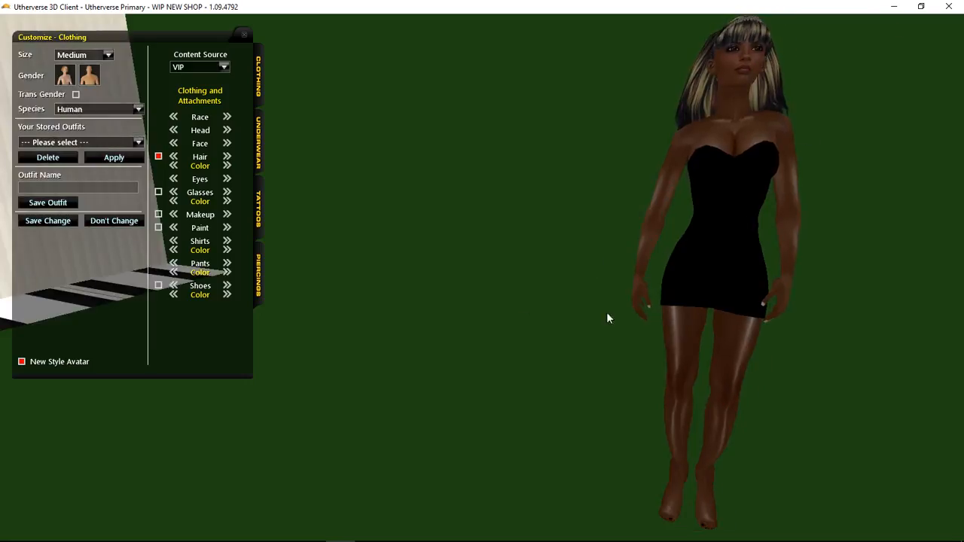
# Switch to the top texture image in GIMP and merge Layer #1 down into the layer below.
pyautogui.moveTo(133, 530)
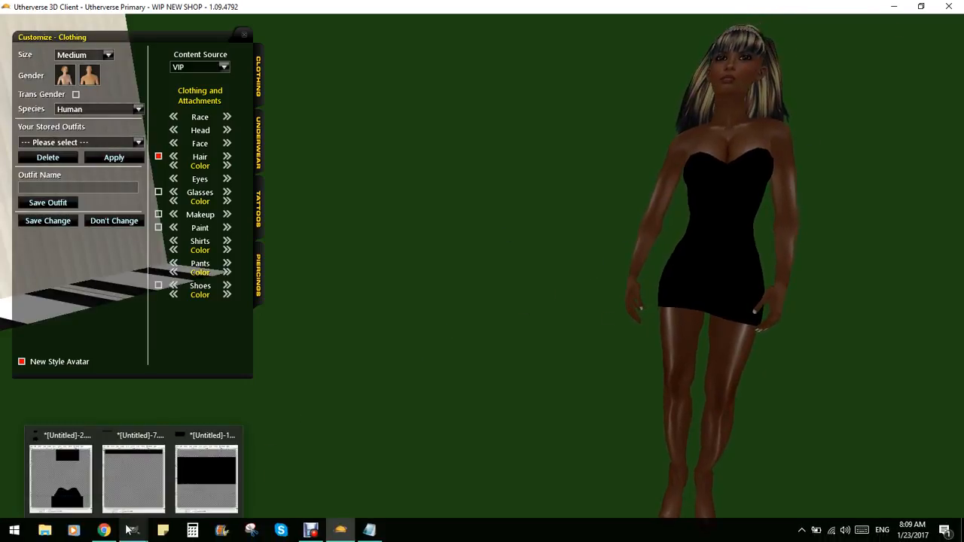
pyautogui.click(83, 488)
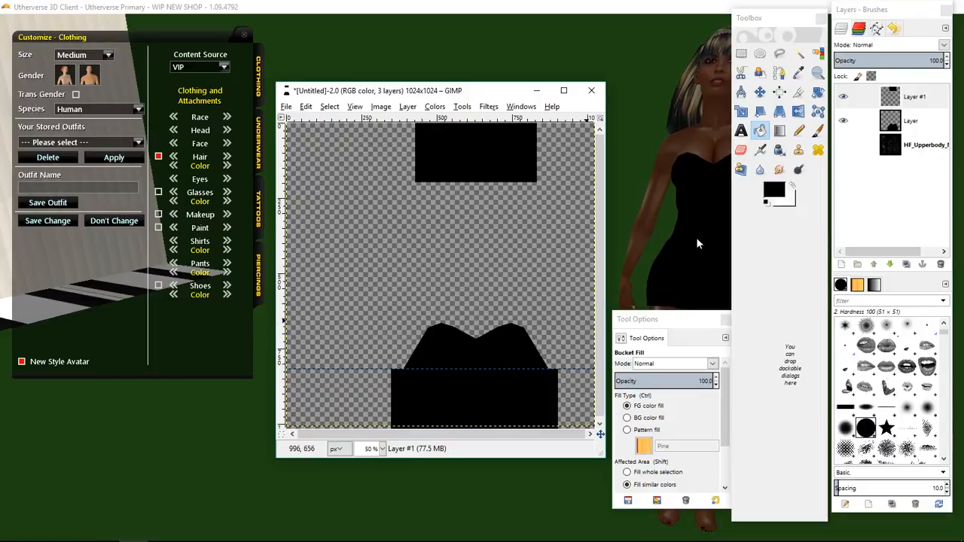
pyautogui.rightClick(888, 98)
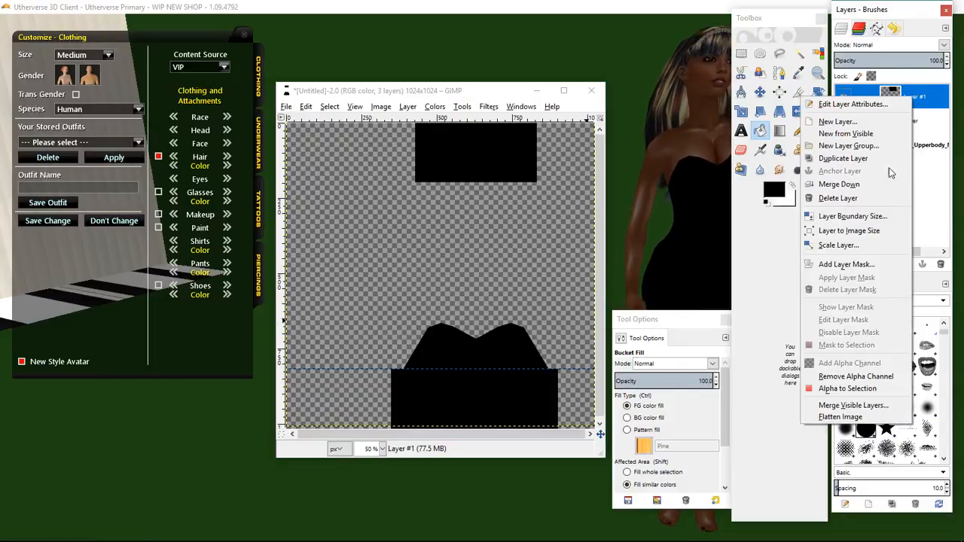
pyautogui.click(839, 185)
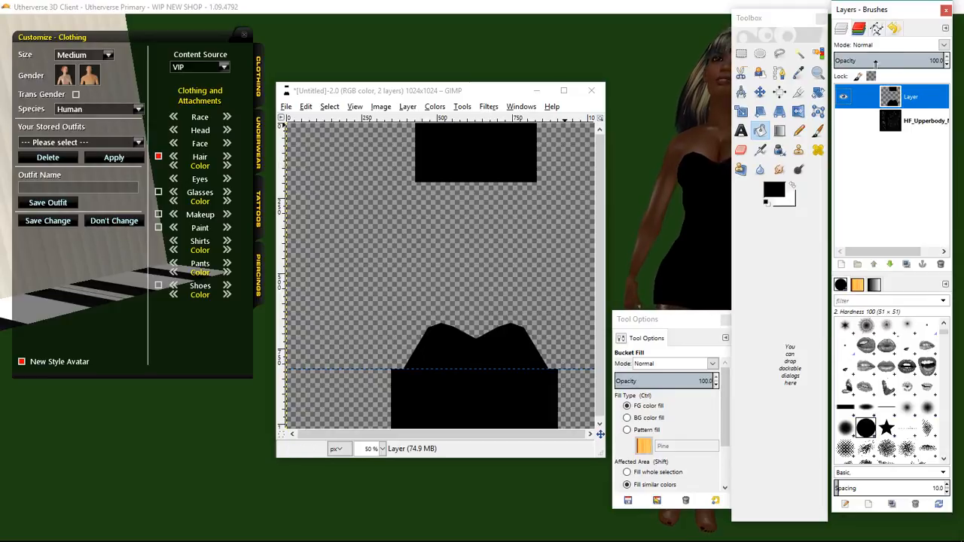
# Lower the merged layer's opacity to 54.1 and re-export the image as BLK TEST 1.png.
pyautogui.click(895, 60)
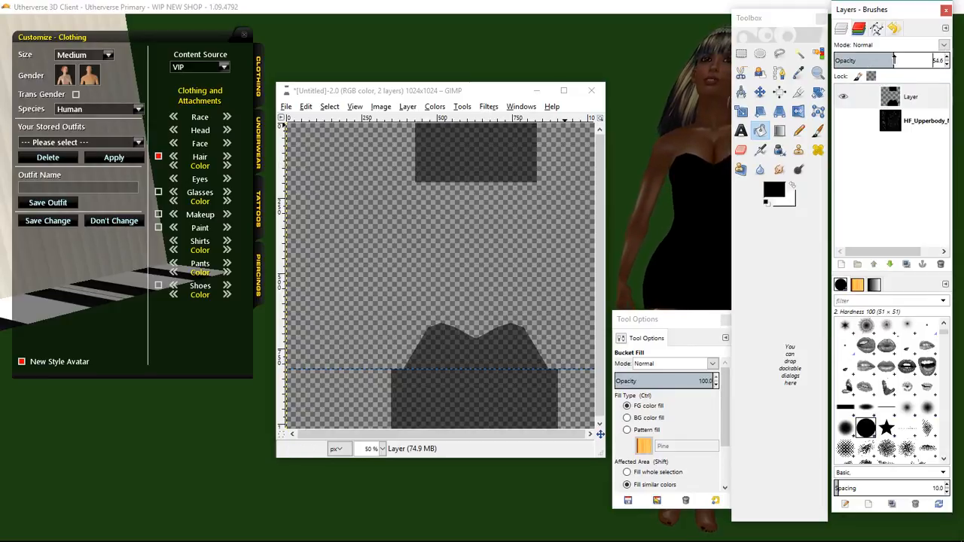
pyautogui.moveTo(894, 60); pyautogui.dragTo(894, 60)
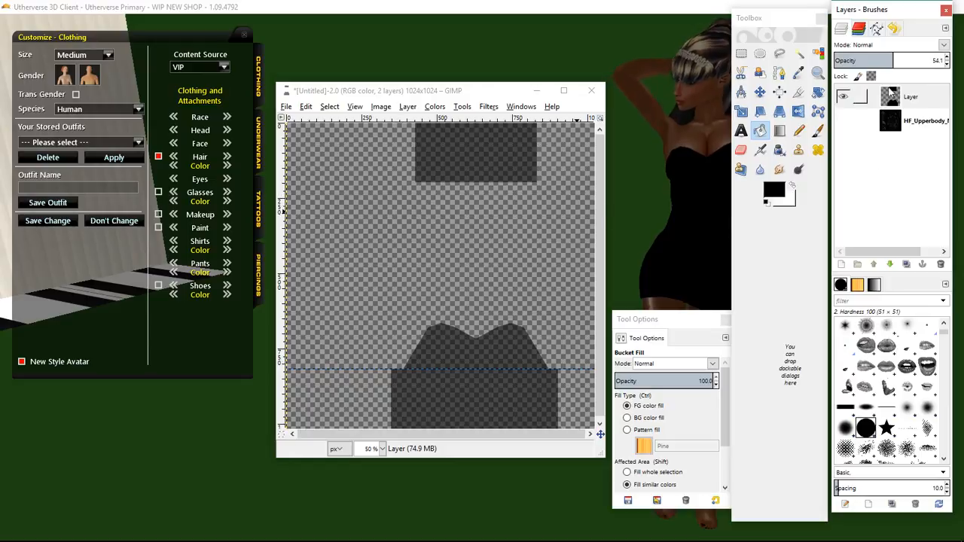
pyautogui.click(287, 106)
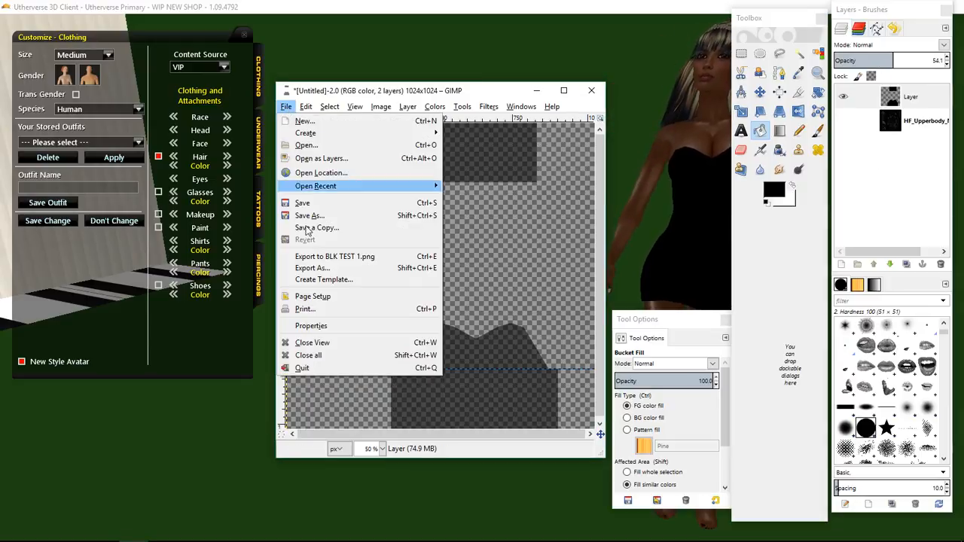
pyautogui.click(314, 256)
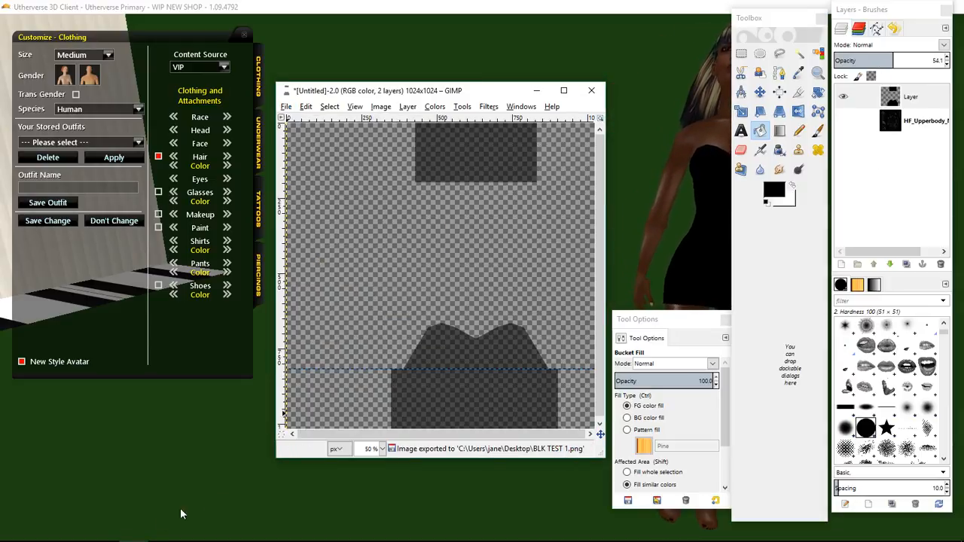
# In the second texture image, set the layer opacity to 54.1 and re-export it as BLK TEST 2.png.
pyautogui.moveTo(132, 535)
pyautogui.click(140, 470)
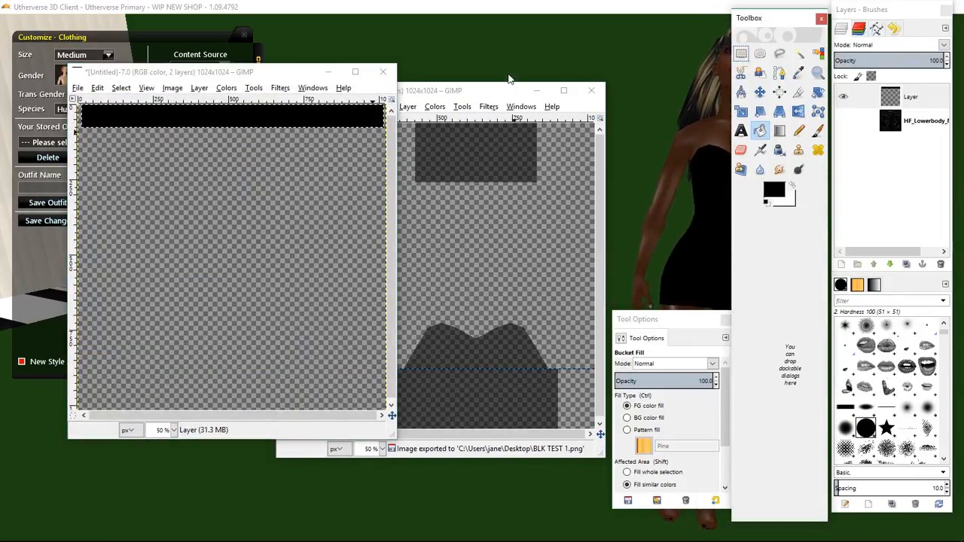
pyautogui.press('r')
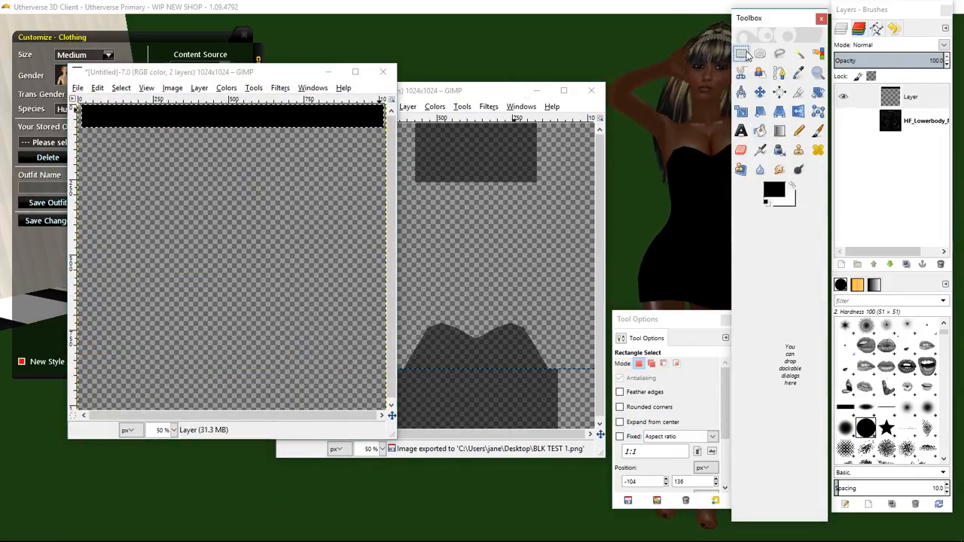
pyautogui.click(317, 148)
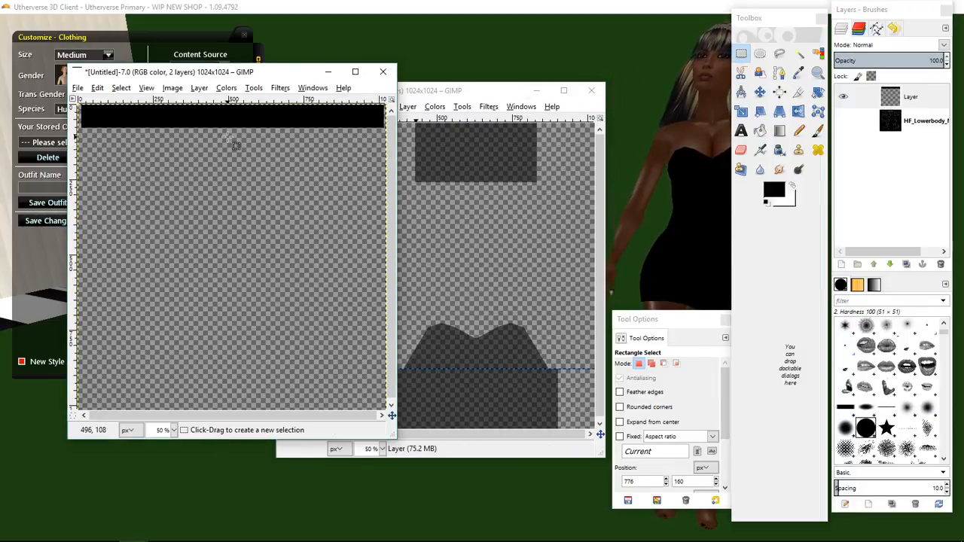
pyautogui.click(894, 58)
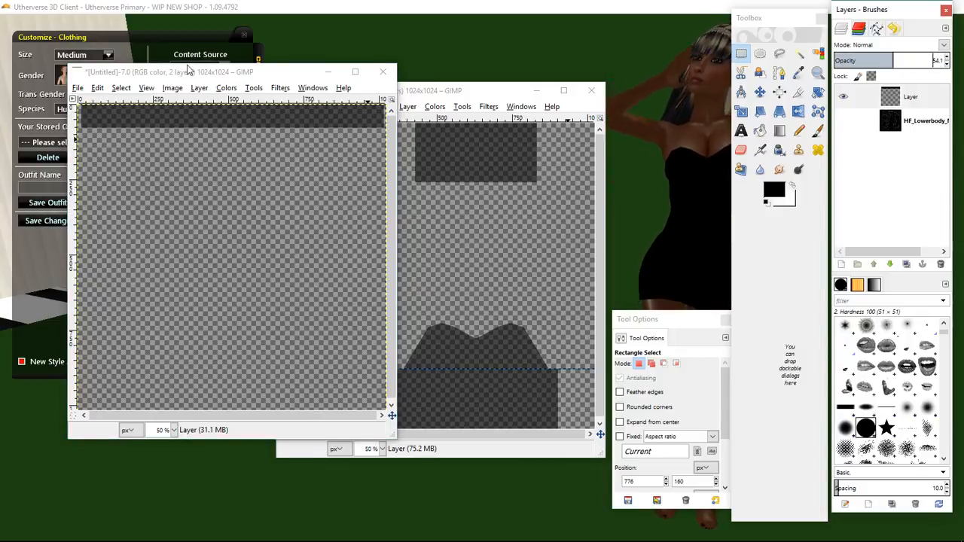
pyautogui.click(78, 88)
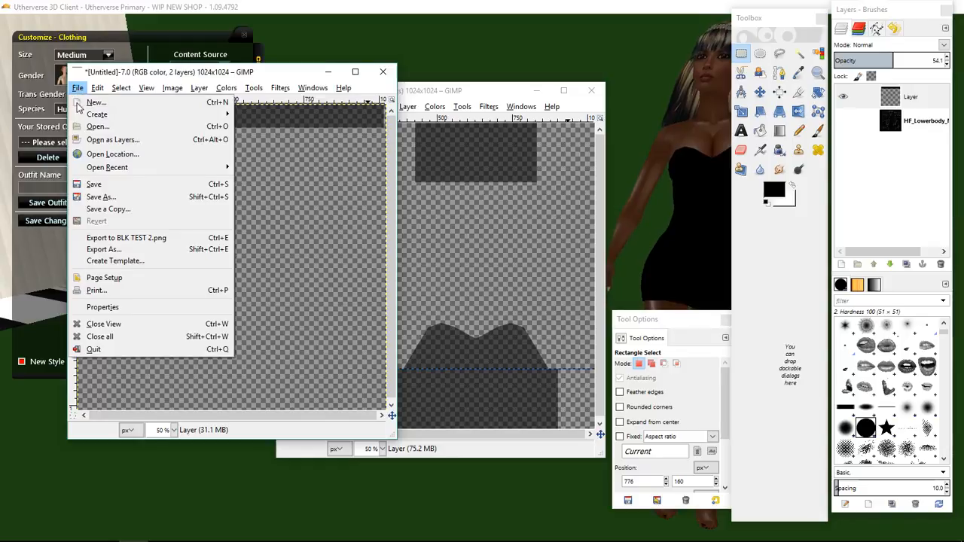
pyautogui.click(109, 237)
# In the third texture image, set the layer opacity to 54.0 and re-export it as BLK TEST 3.png.
pyautogui.moveTo(133, 530)
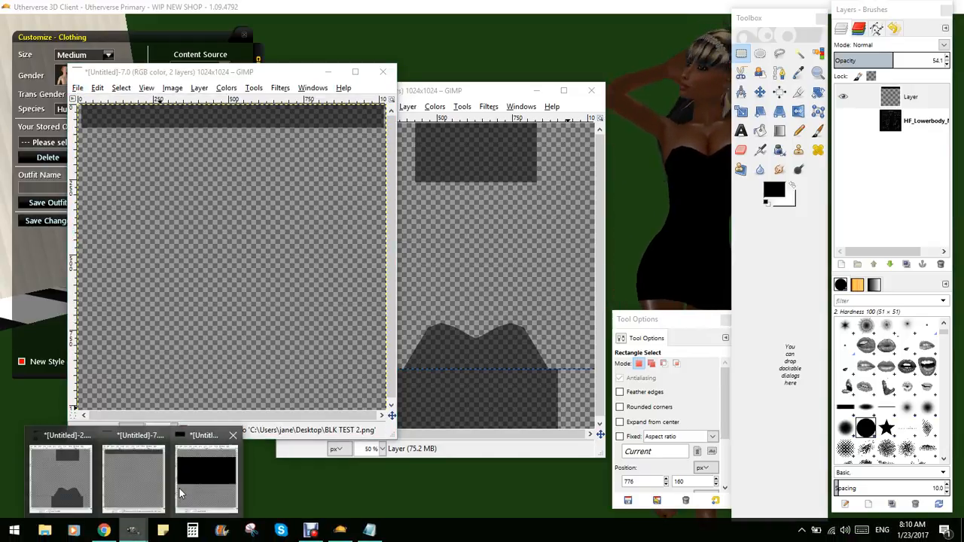
pyautogui.click(205, 478)
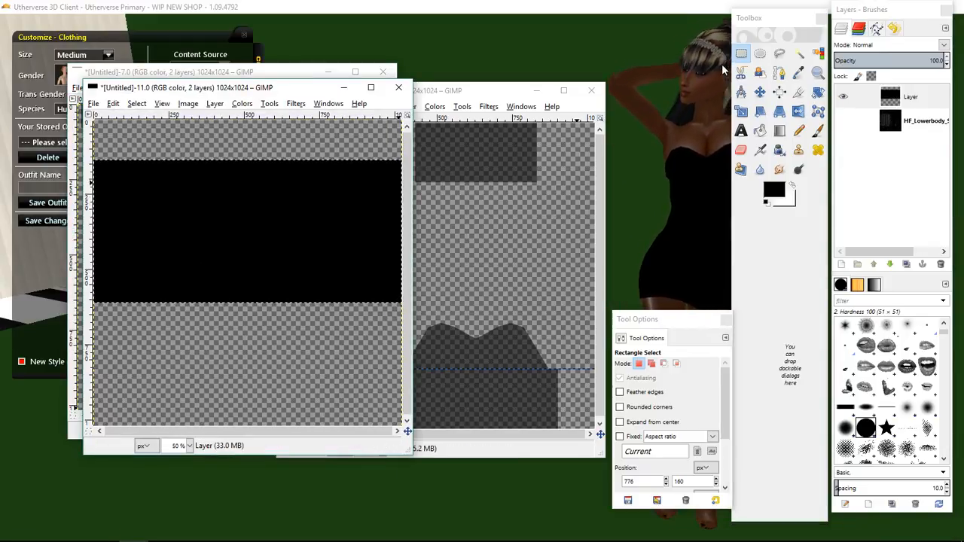
pyautogui.click(316, 188)
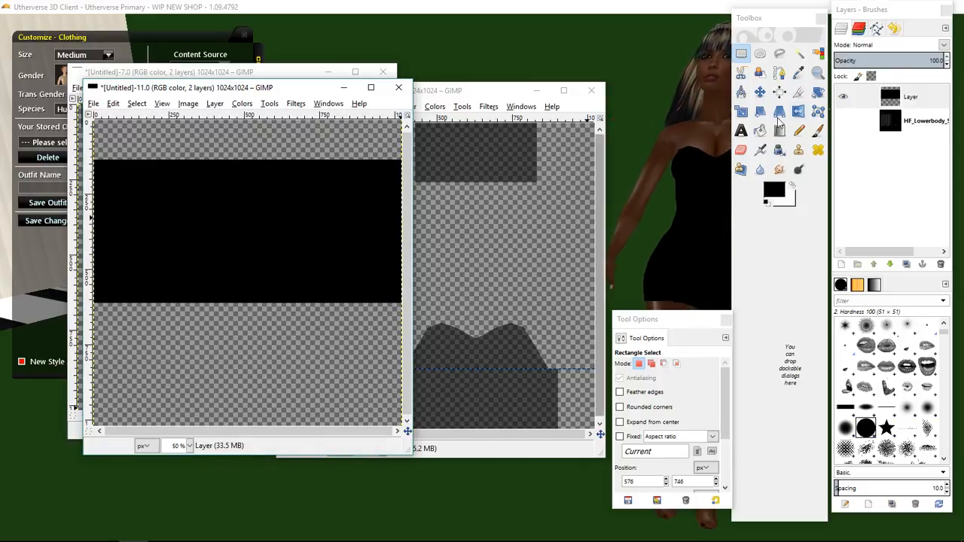
pyautogui.click(888, 61)
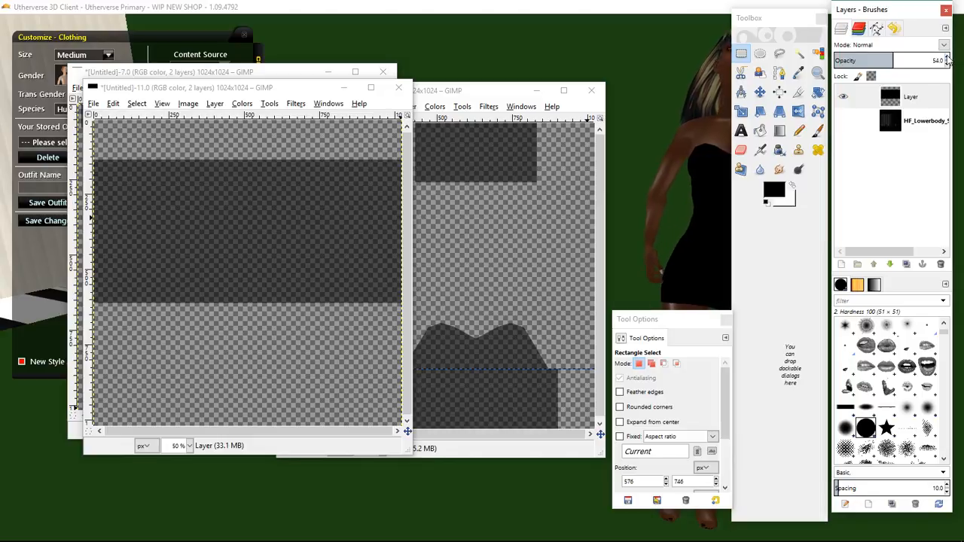
pyautogui.click(93, 103)
pyautogui.click(113, 254)
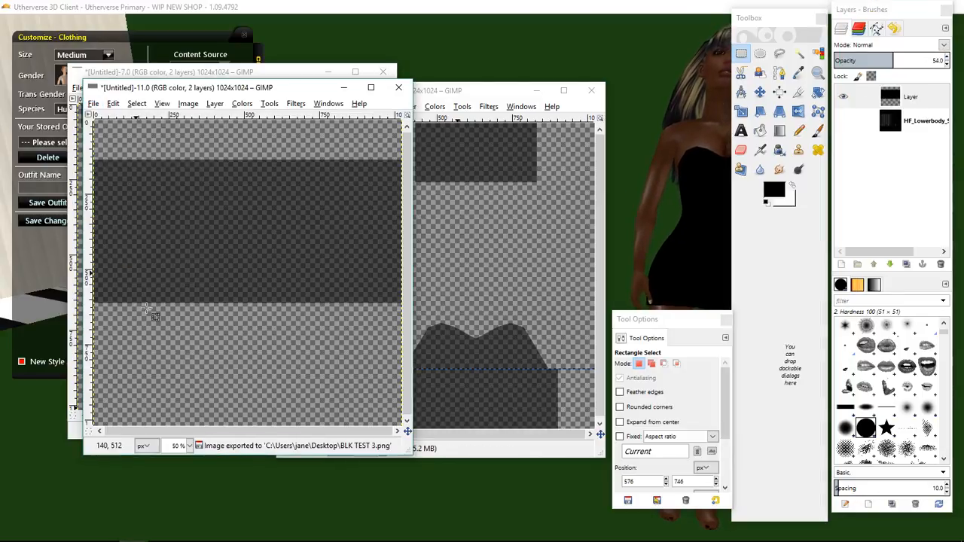
# Return to the browser and open the outfit from My Outfits for editing on the Create Outfit page.
pyautogui.click(85, 500)
pyautogui.click(105, 532)
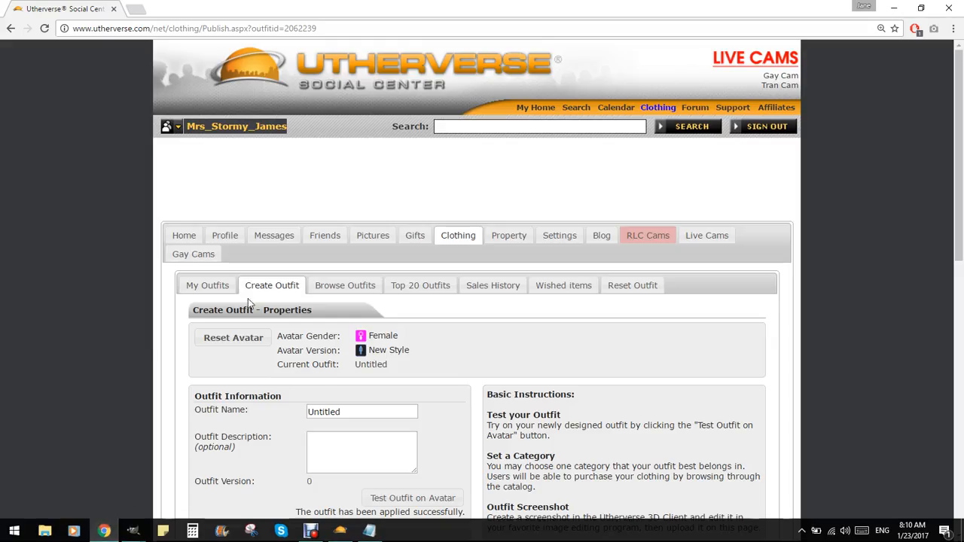
pyautogui.click(210, 287)
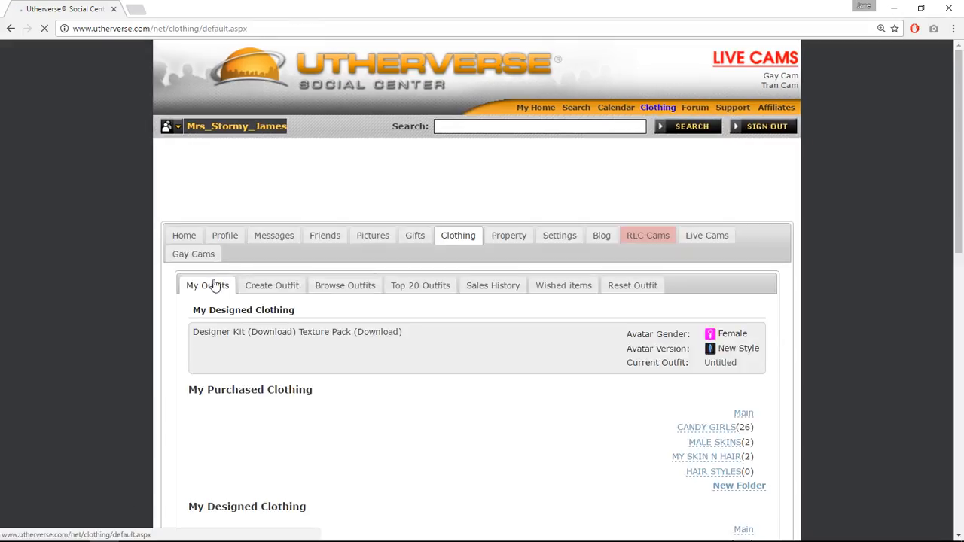
pyautogui.click(233, 390)
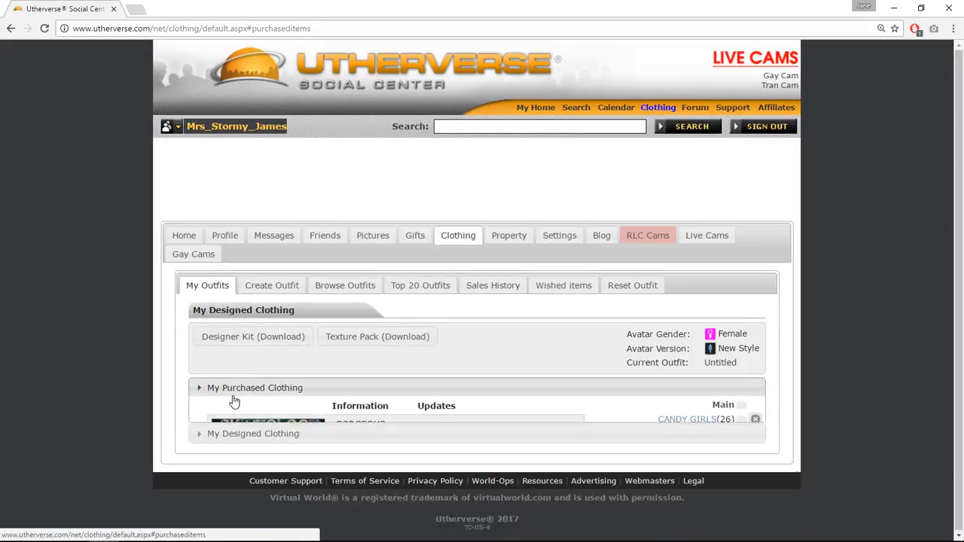
pyautogui.click(220, 405)
pyautogui.scroll(-2, 145, 374)
pyautogui.scroll(-1, 145, 374)
pyautogui.click(461, 307)
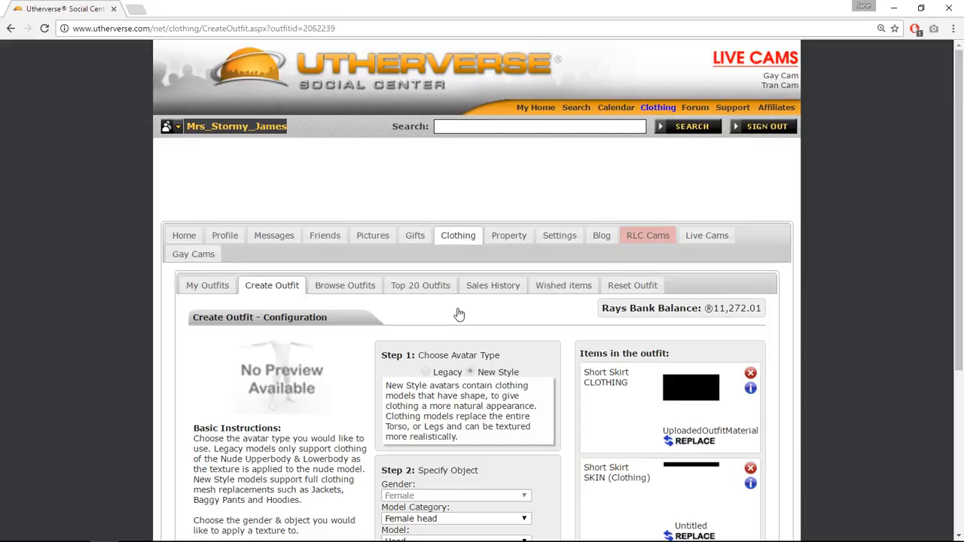
# Replace the Short Skirt CLOTHING item's texture with BLK TEST 3.png from the Desktop.
pyautogui.scroll(-3, 459, 314)
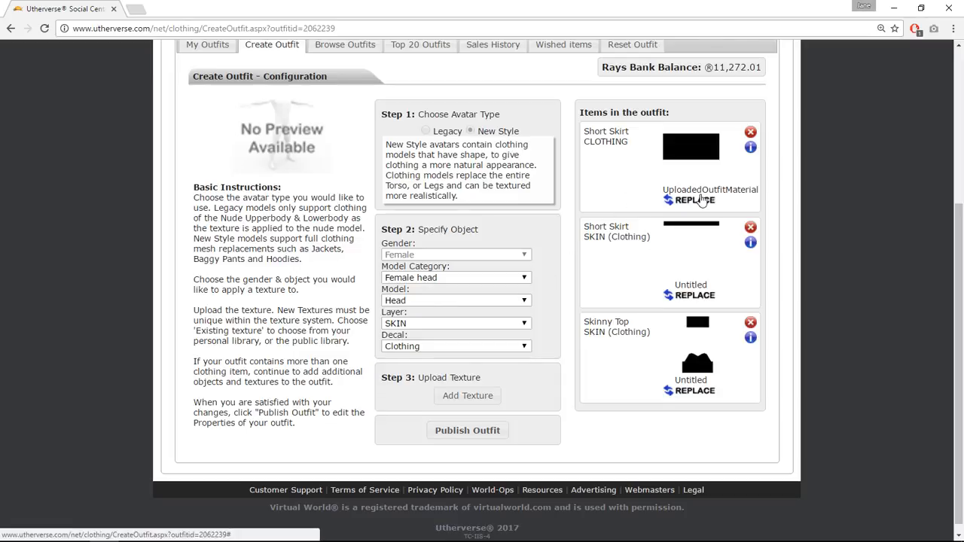
pyautogui.click(700, 200)
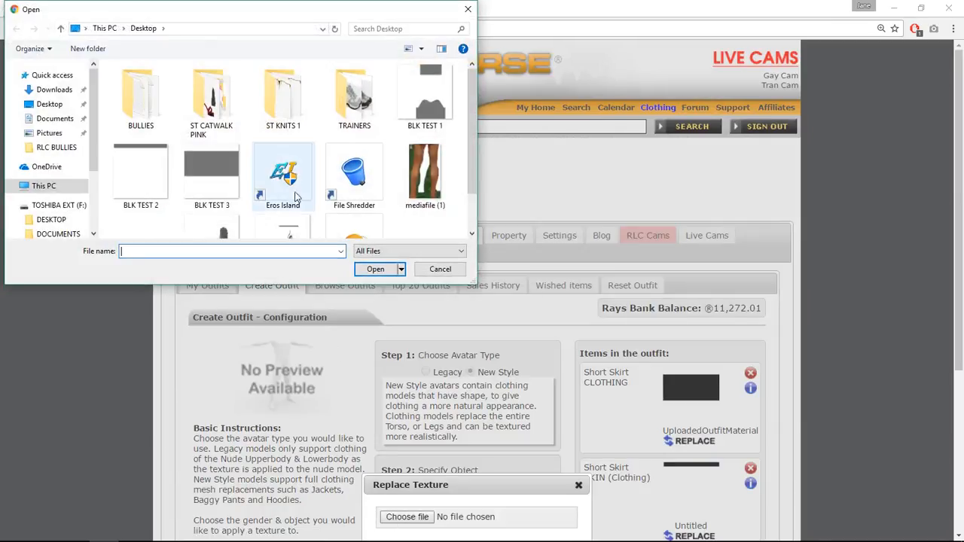
pyautogui.click(200, 173)
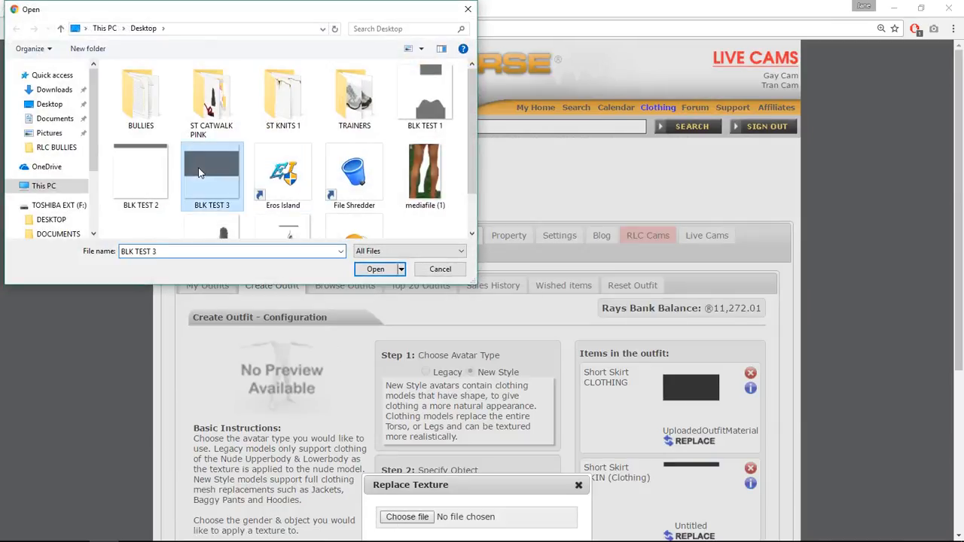
pyautogui.click(360, 265)
pyautogui.scroll(-3, 363, 356)
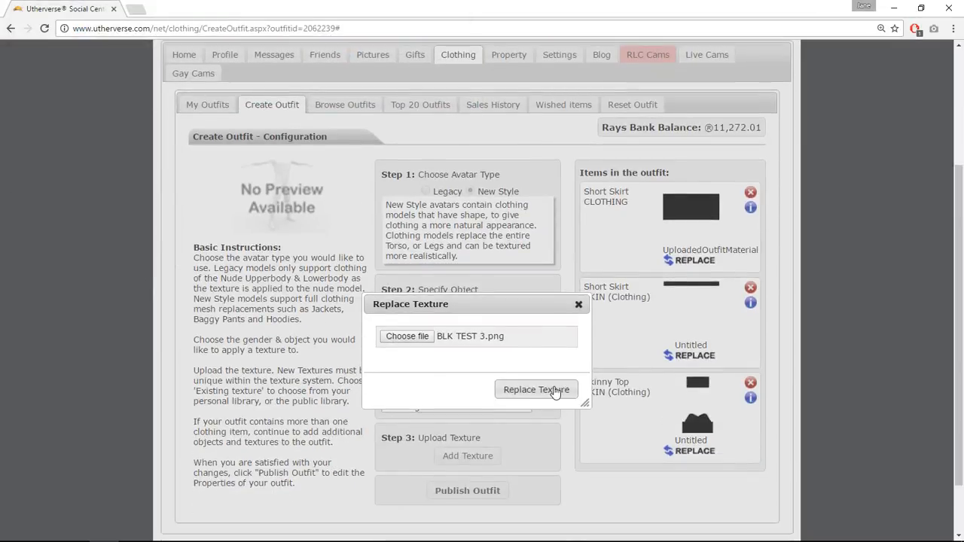
pyautogui.click(554, 391)
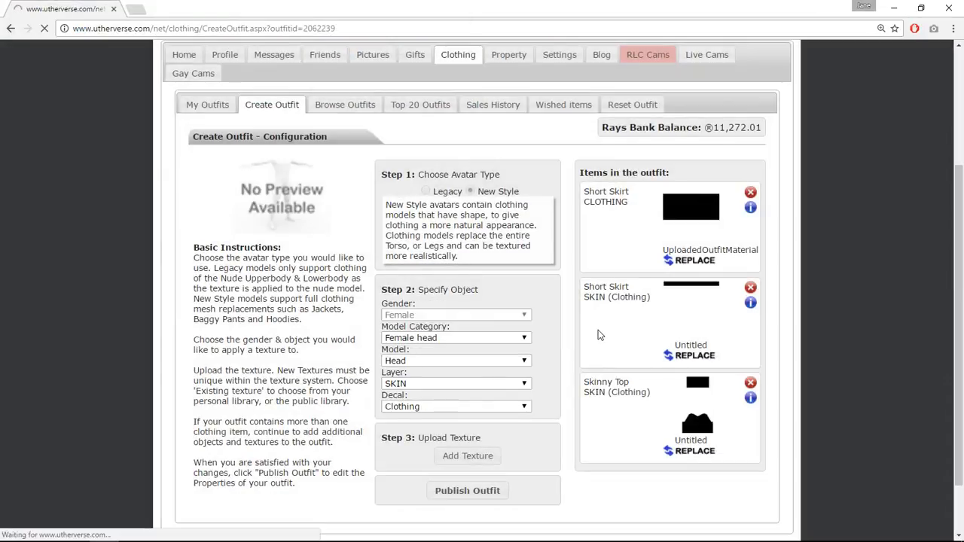
# Replace the Short Skirt SKIN (Clothing) item's texture with BLK TEST 2.png from the Desktop.
pyautogui.scroll(-2, 510, 301)
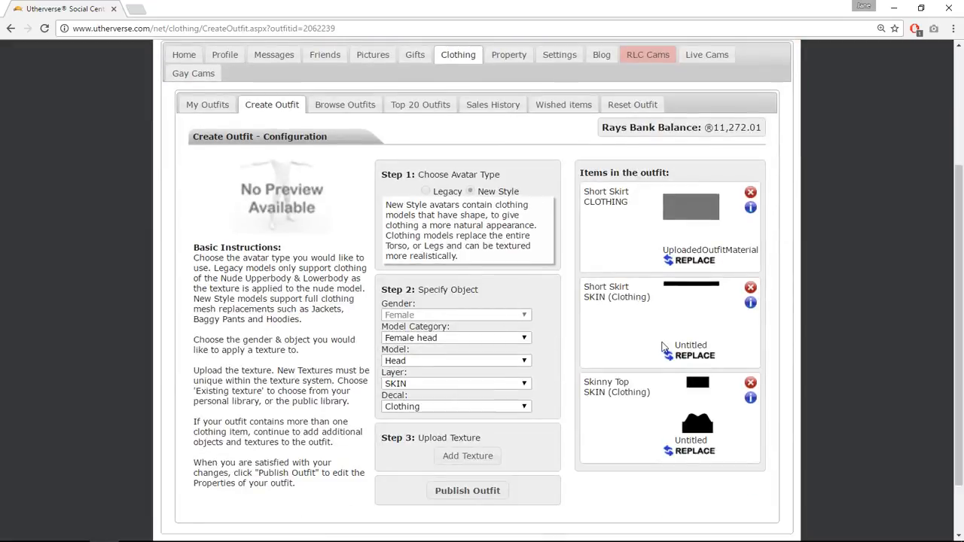
pyautogui.click(687, 354)
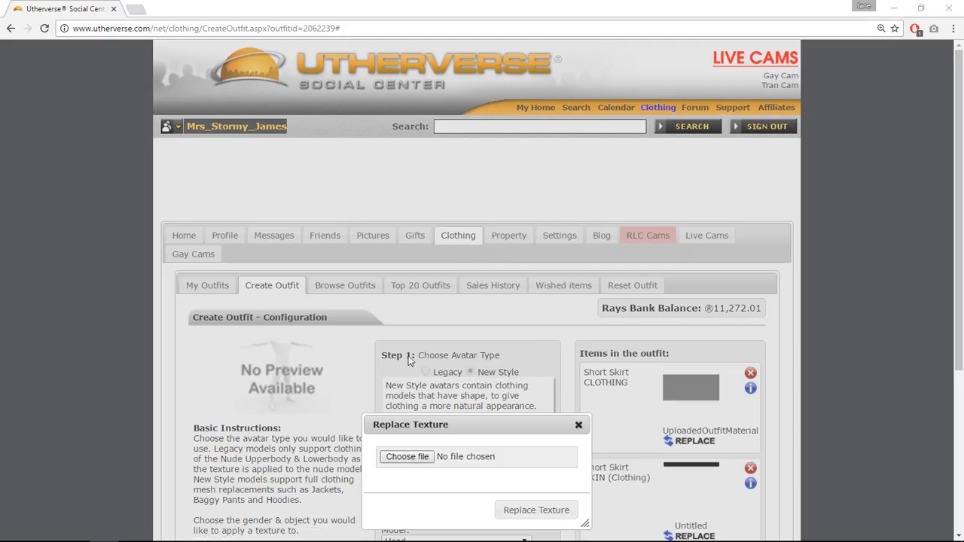
pyautogui.click(407, 456)
pyautogui.click(140, 173)
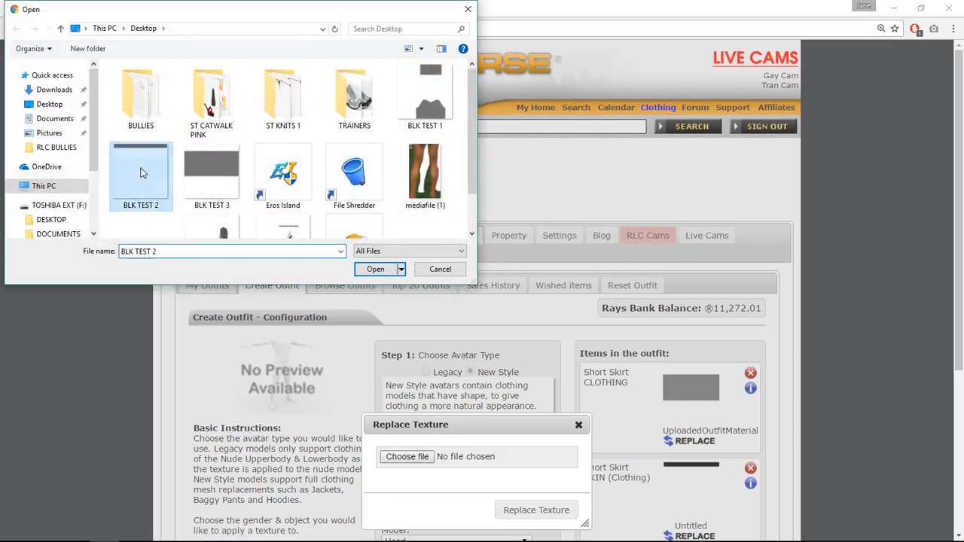
pyautogui.click(369, 269)
pyautogui.scroll(-3, 452, 316)
pyautogui.click(531, 328)
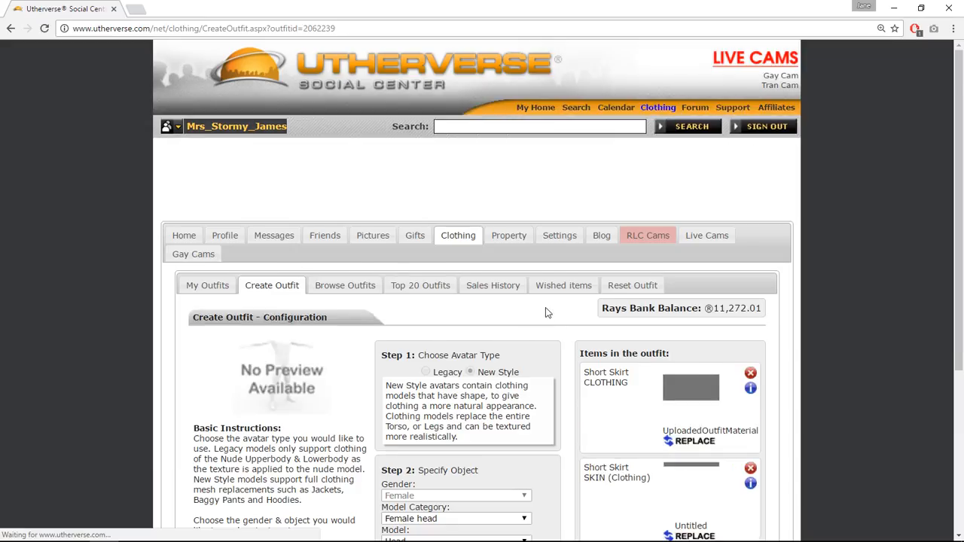
# Replace the Skinny Top item's texture with BLK TEST 1.png from the Desktop and upload it.
pyautogui.scroll(-4, 545, 311)
pyautogui.click(689, 393)
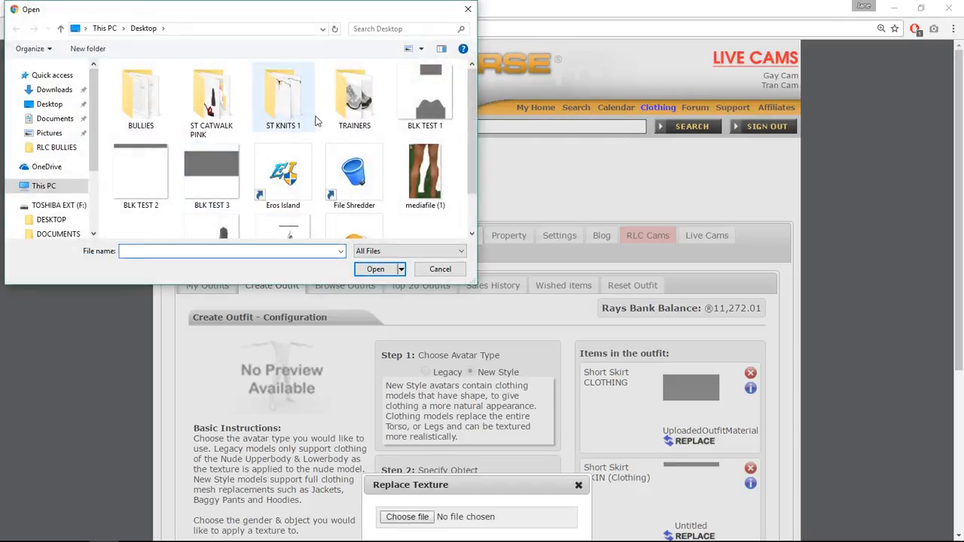
pyautogui.click(421, 87)
pyautogui.click(377, 269)
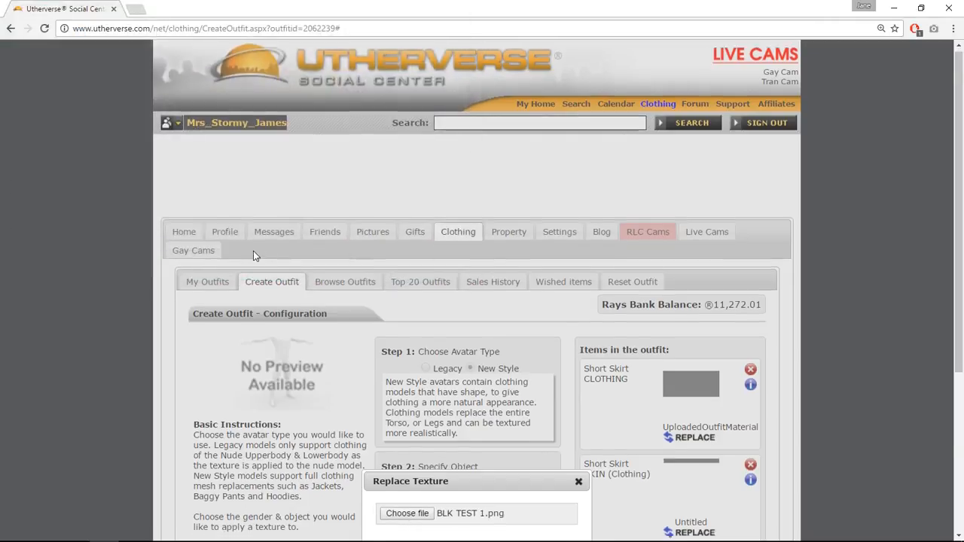
pyautogui.scroll(-3, 253, 251)
pyautogui.click(516, 320)
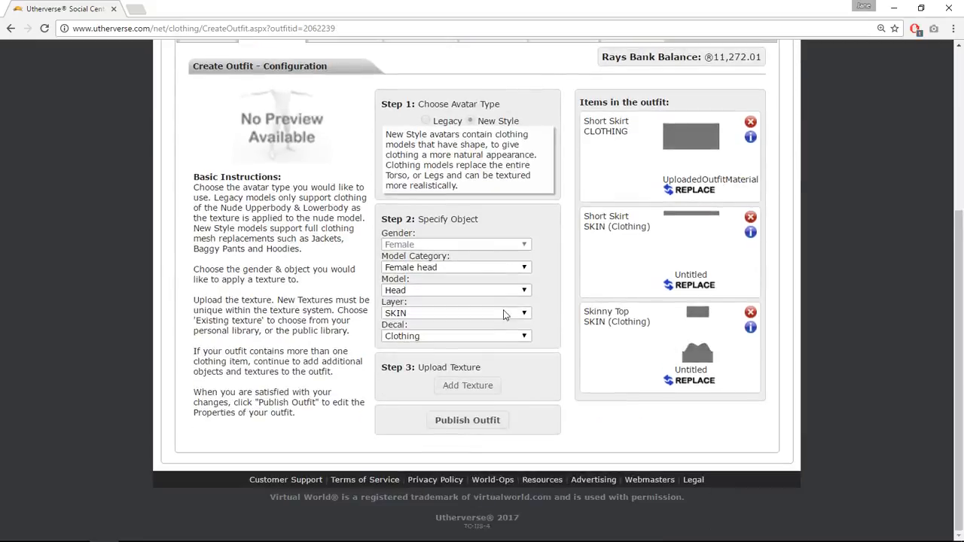
# Continue to the outfit's Publish page and test the outfit on the avatar.
pyautogui.click(497, 420)
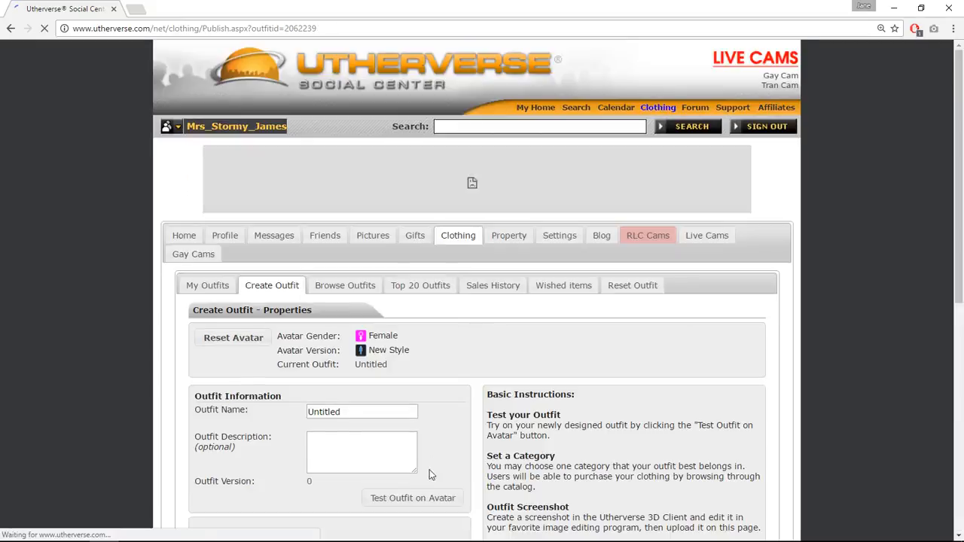
pyautogui.click(418, 499)
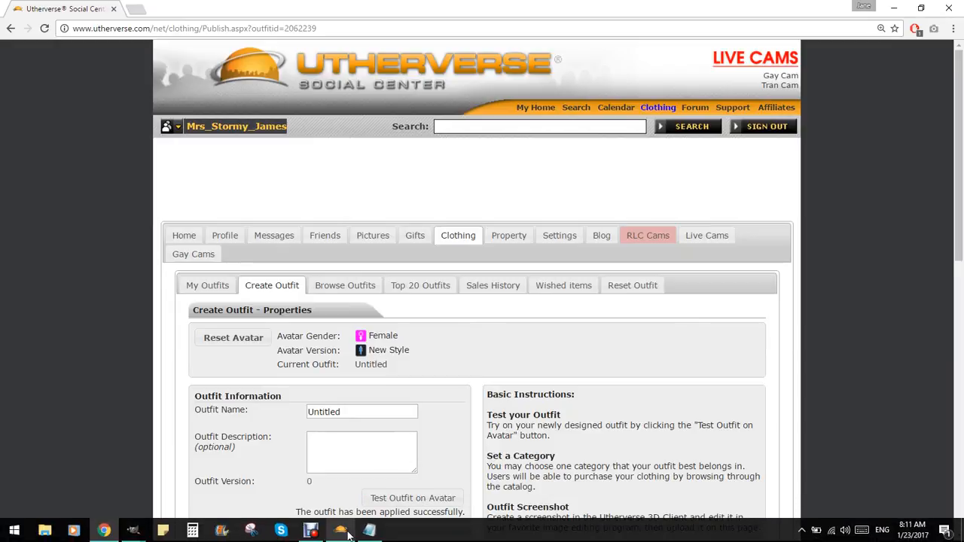
# Switch to the Utherverse 3D Client and rotate around the avatar to inspect the new outfit.
pyautogui.click(345, 533)
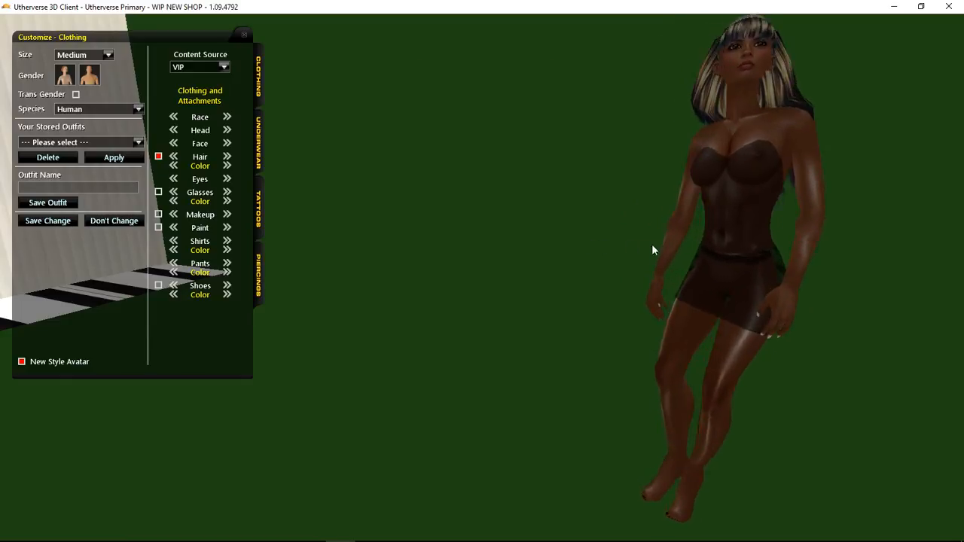
pyautogui.moveTo(711, 245); pyautogui.dragTo(415, 208)
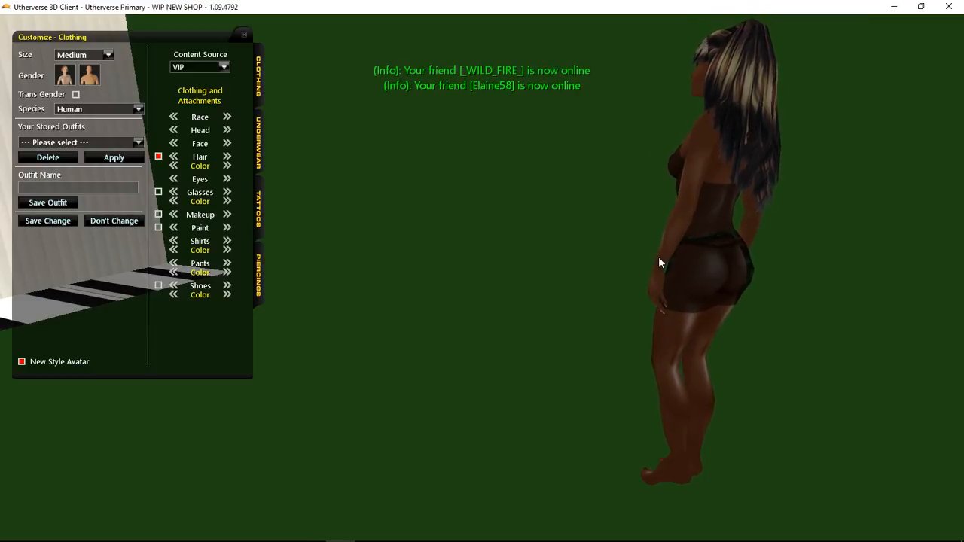
pyautogui.moveTo(659, 263); pyautogui.dragTo(907, 272)
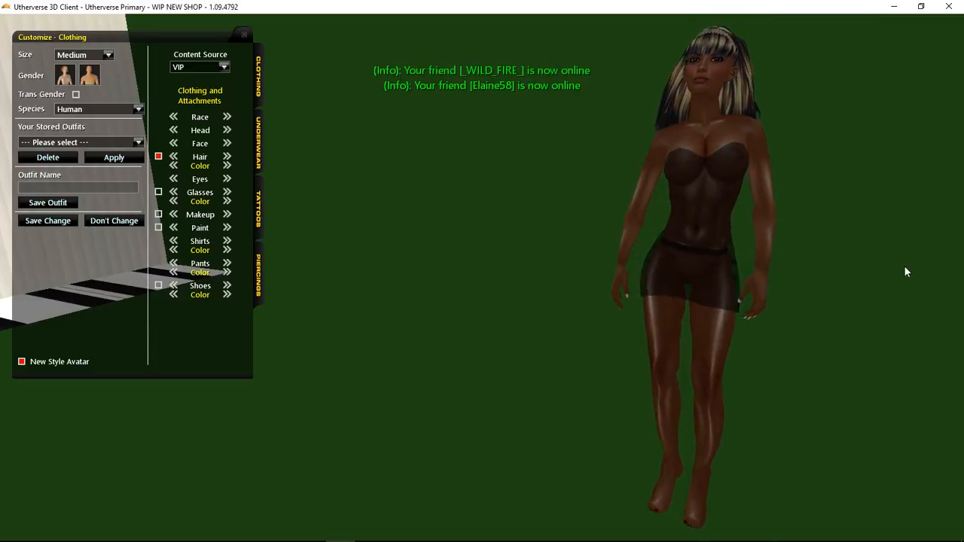
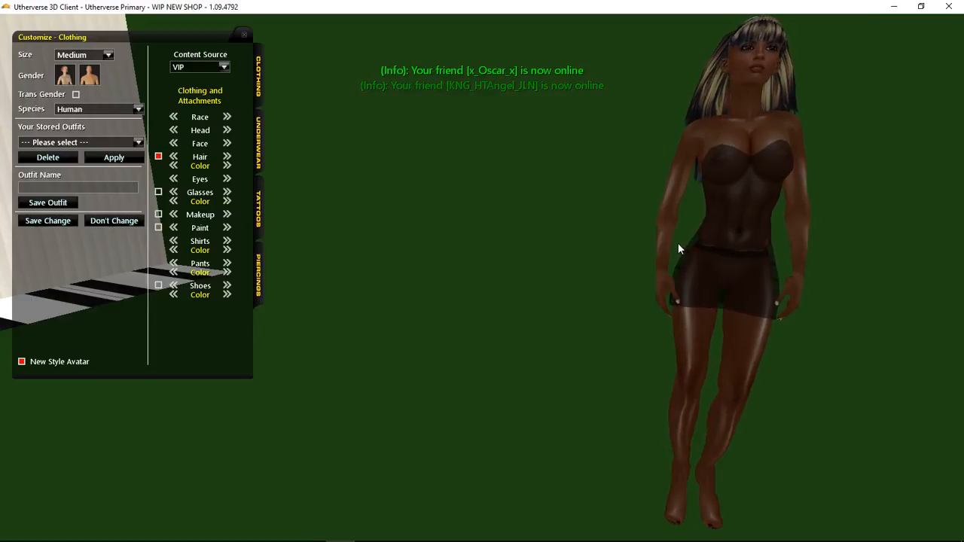
# Orbit around the avatar to view the outfit from behind and from the front.
pyautogui.moveTo(705, 259); pyautogui.dragTo(961, 254)
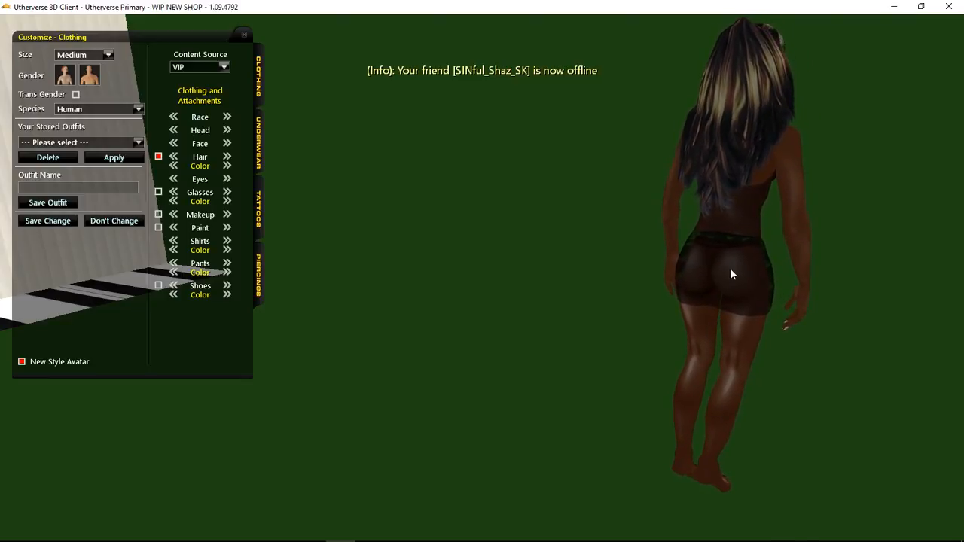
pyautogui.moveTo(731, 273); pyautogui.dragTo(354, 226)
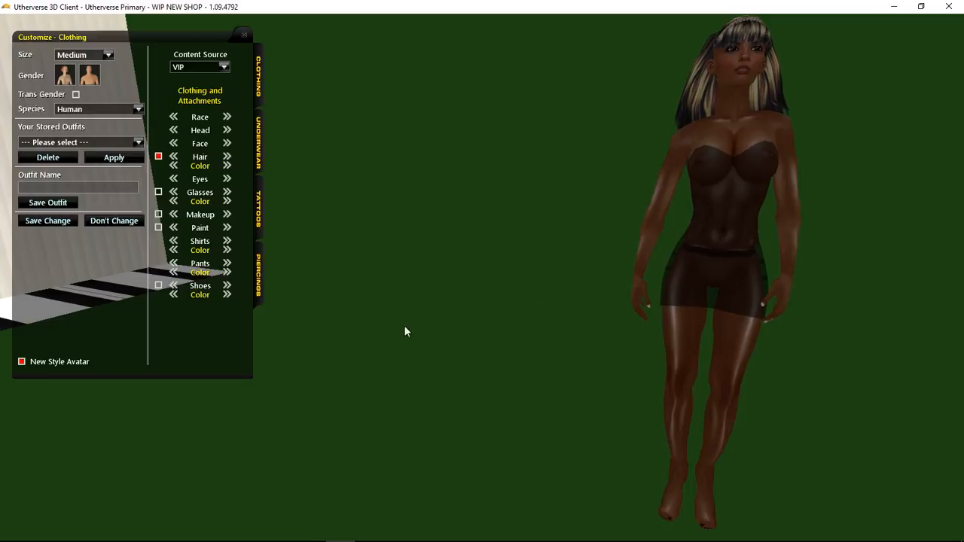
# Switch to the skirt texture image, show the UV template layer and add a new transparent layer.
pyautogui.moveTo(133, 529)
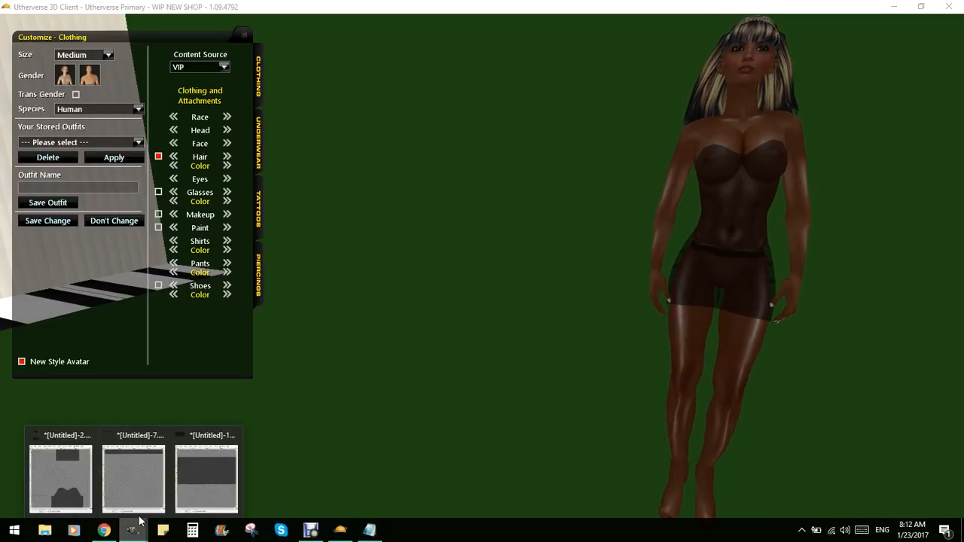
pyautogui.click(183, 478)
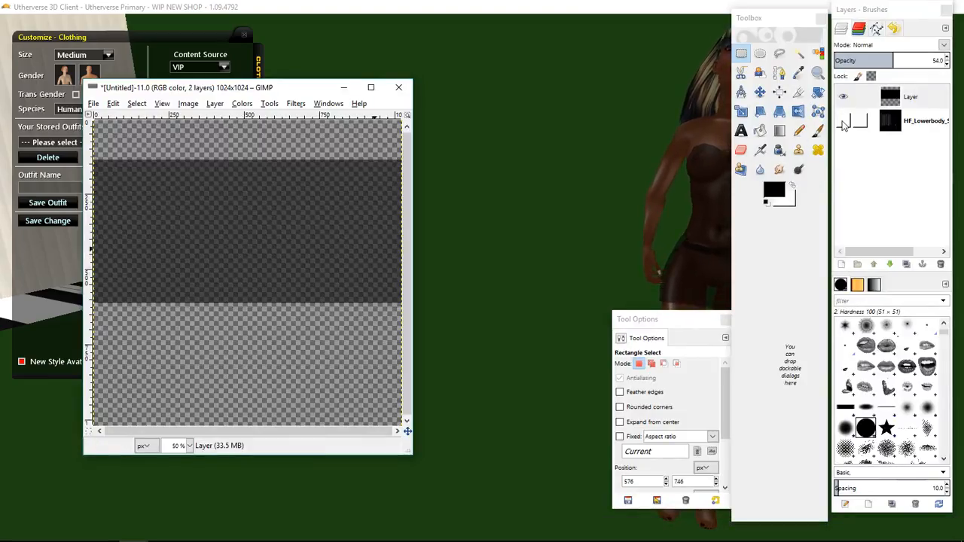
pyautogui.click(843, 121)
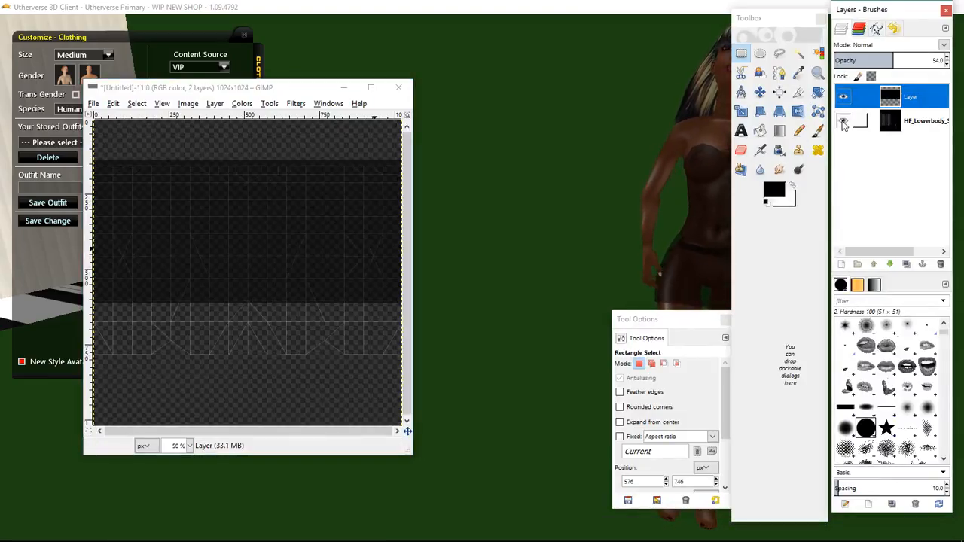
pyautogui.click(842, 264)
pyautogui.click(847, 362)
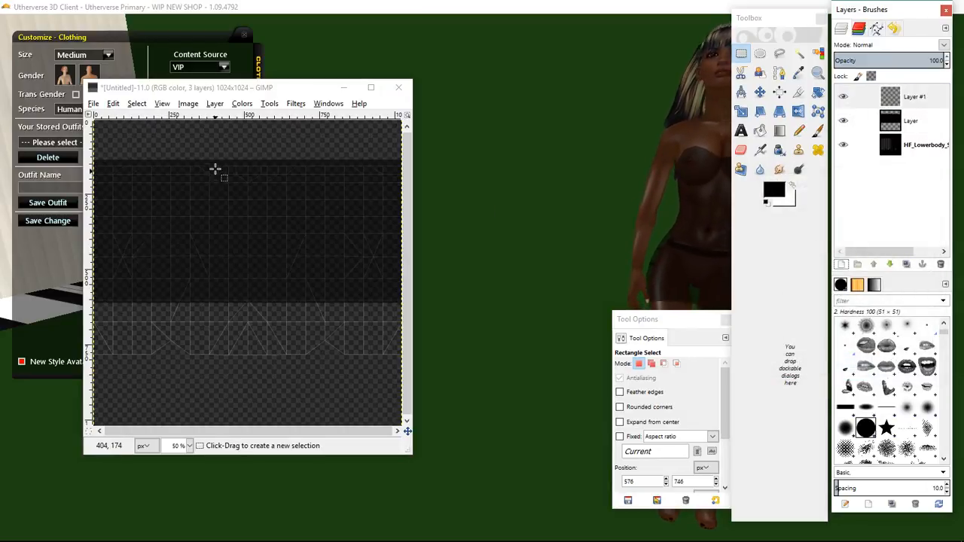
# Zoom in and place a horizontal guide along the top edge of the skirt's waist area.
pyautogui.click(189, 447)
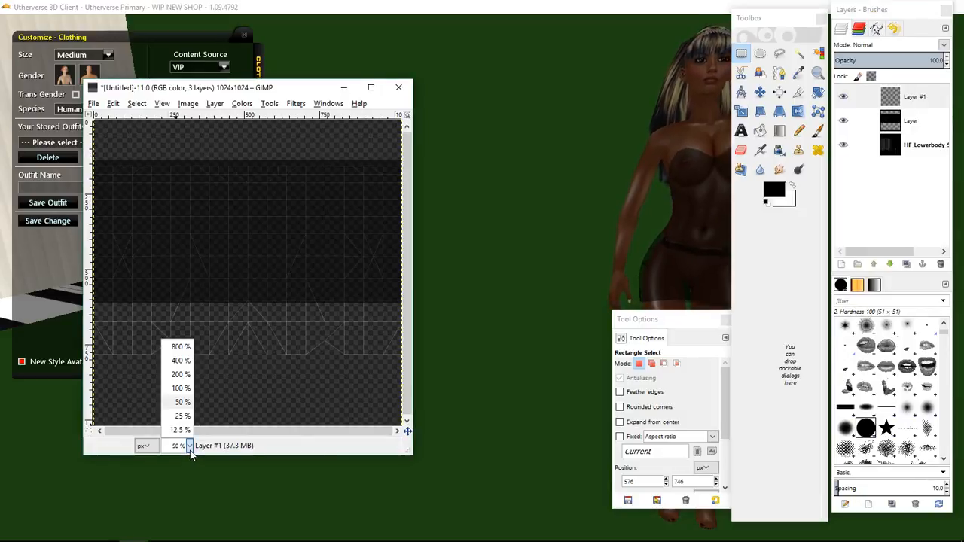
pyautogui.click(181, 374)
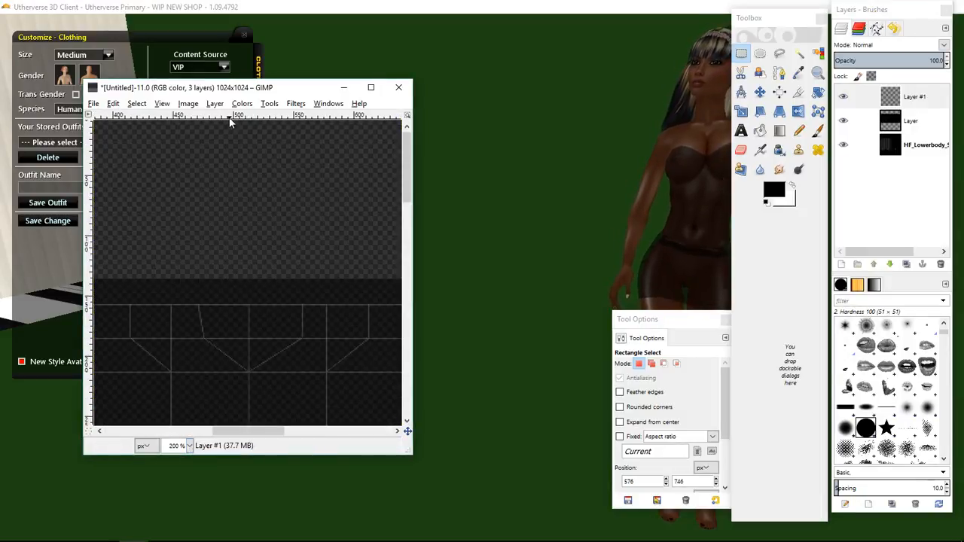
pyautogui.moveTo(229, 117); pyautogui.dragTo(222, 305)
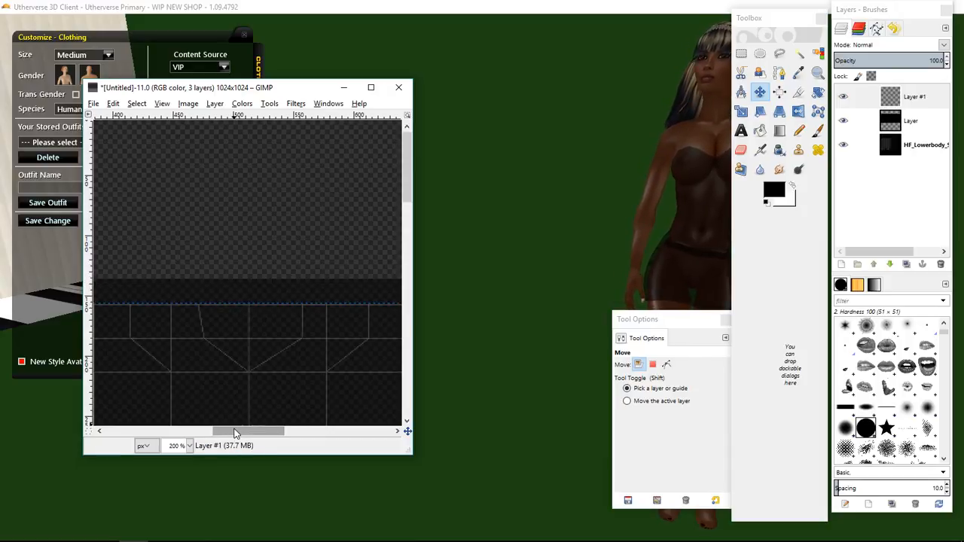
pyautogui.scroll(-2, 234, 377)
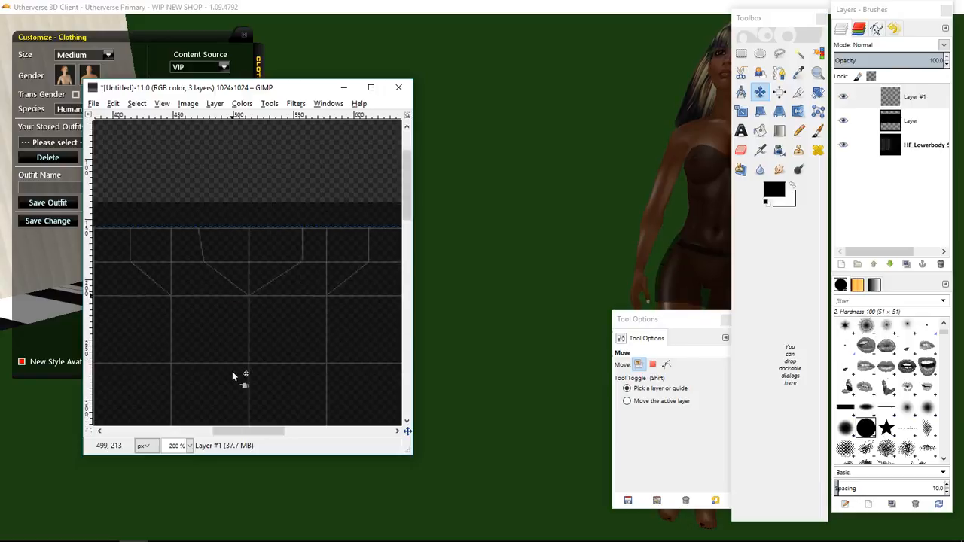
pyautogui.click(190, 445)
pyautogui.click(180, 390)
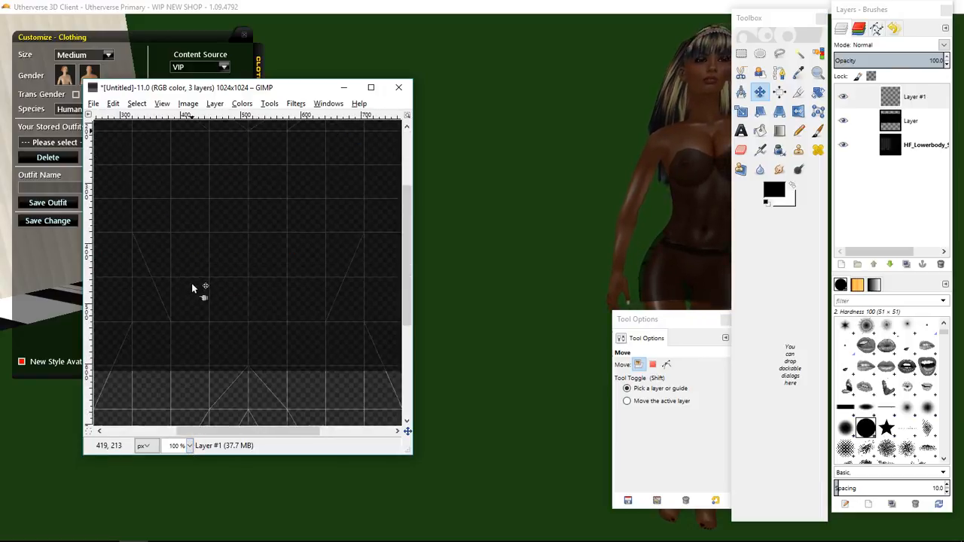
pyautogui.scroll(2, 191, 284)
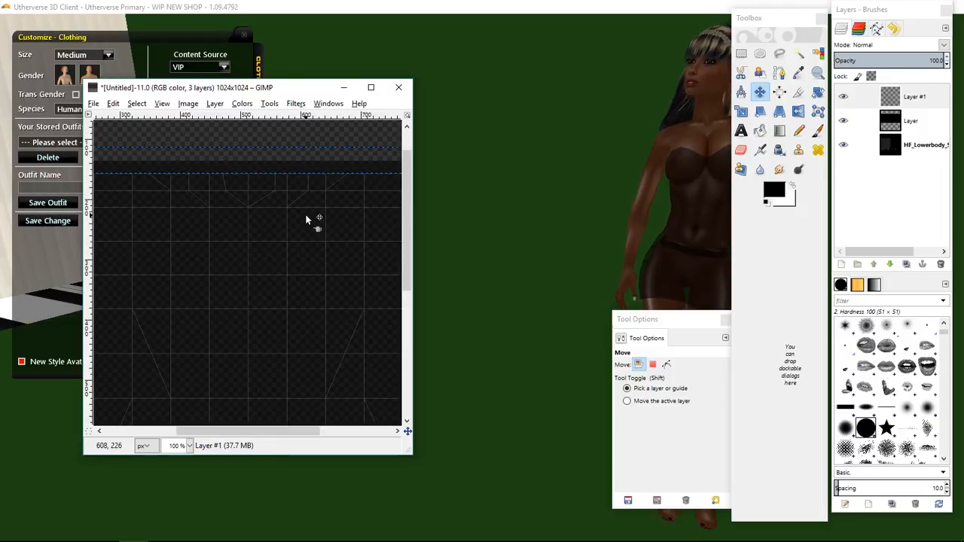
# Return to the 3D client and rotate the avatar to check the skirt's waistline.
pyautogui.click(518, 328)
pyautogui.moveTo(573, 288); pyautogui.dragTo(727, 271)
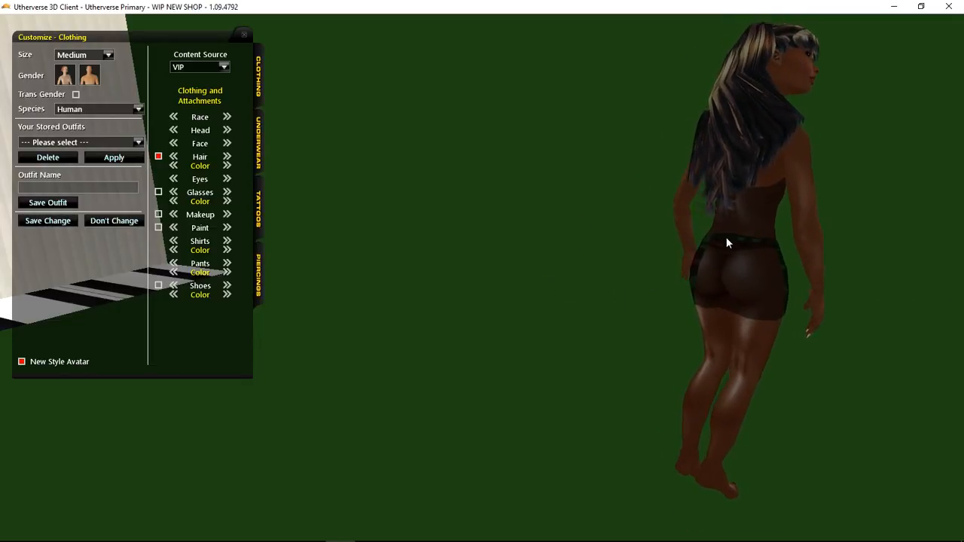
pyautogui.moveTo(809, 267); pyautogui.dragTo(459, 287)
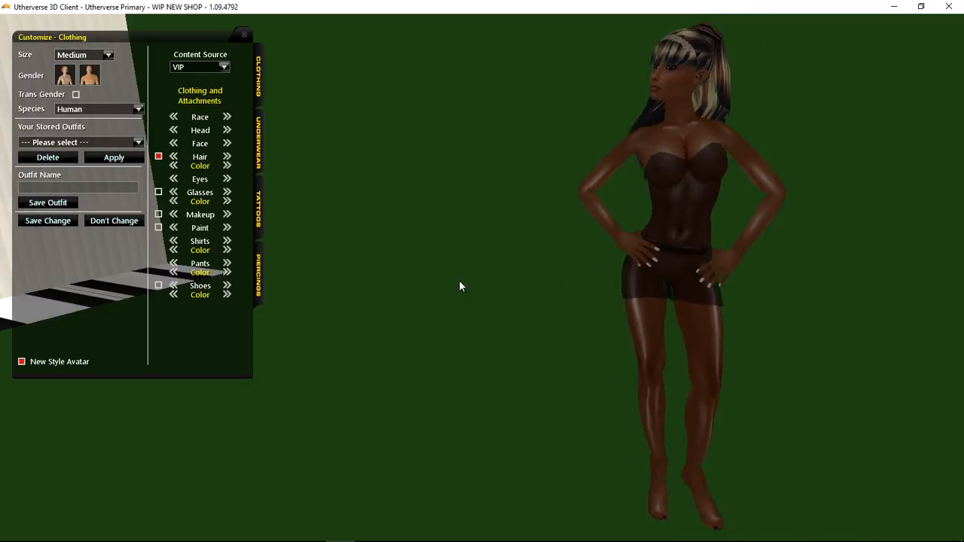
# Back in the skirt image, move the guide down and add a second guide below it.
pyautogui.moveTo(133, 530)
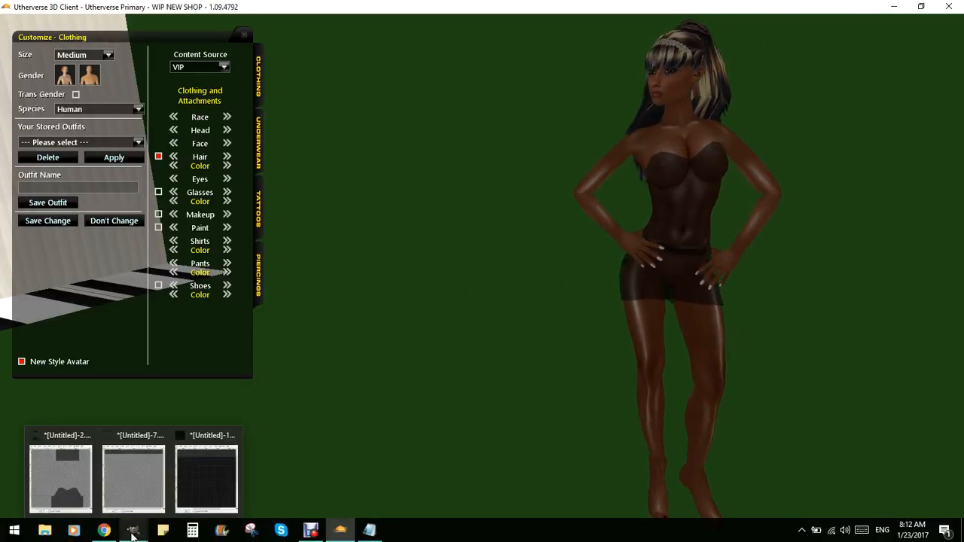
pyautogui.click(172, 473)
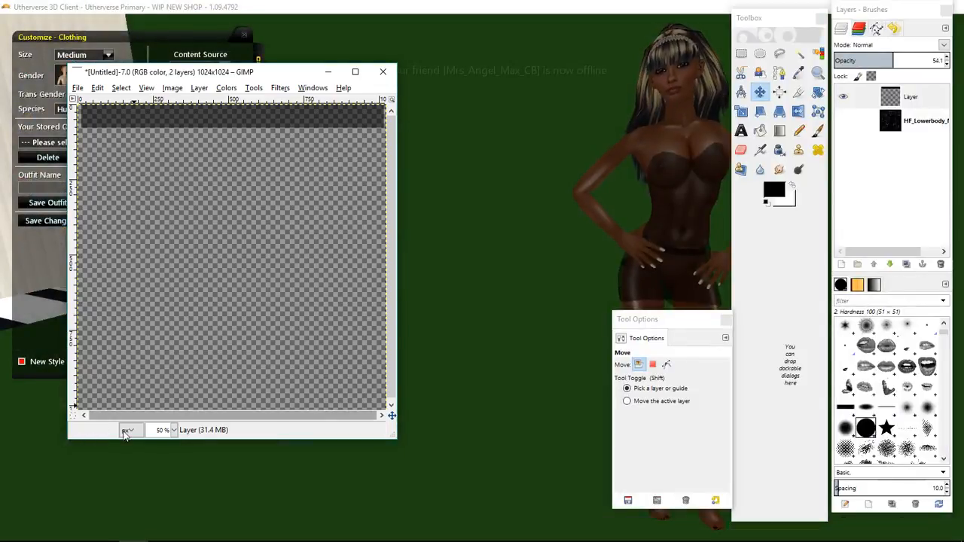
pyautogui.click(209, 485)
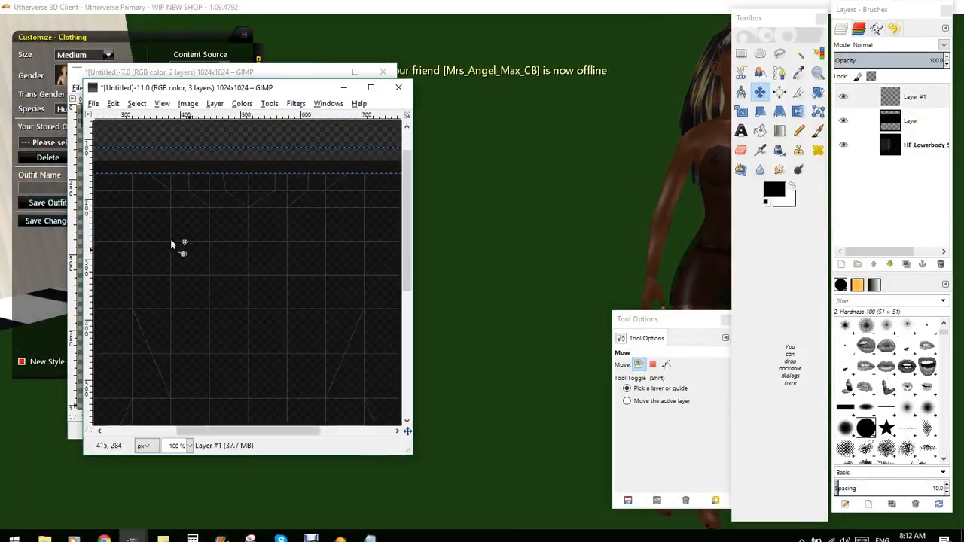
pyautogui.moveTo(255, 150); pyautogui.dragTo(249, 189)
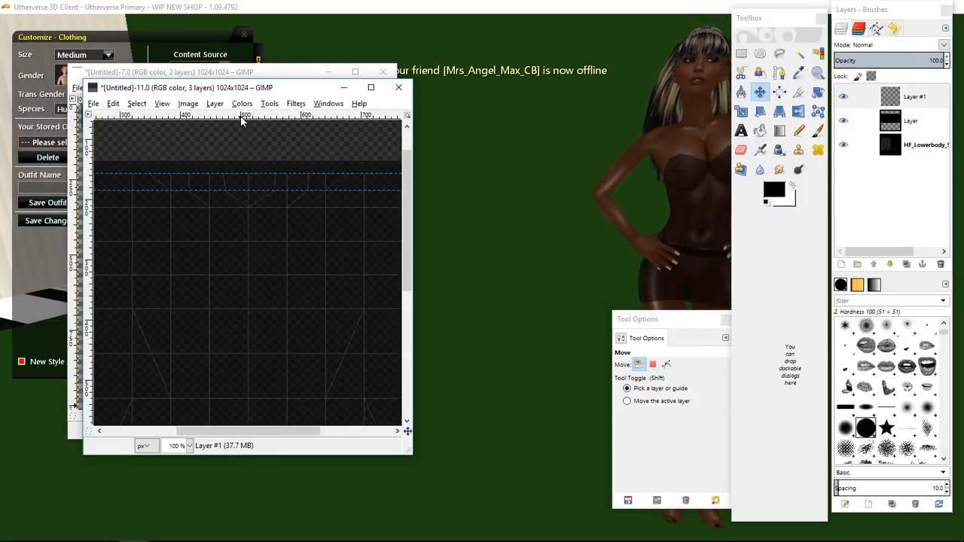
pyautogui.moveTo(241, 121); pyautogui.dragTo(234, 206)
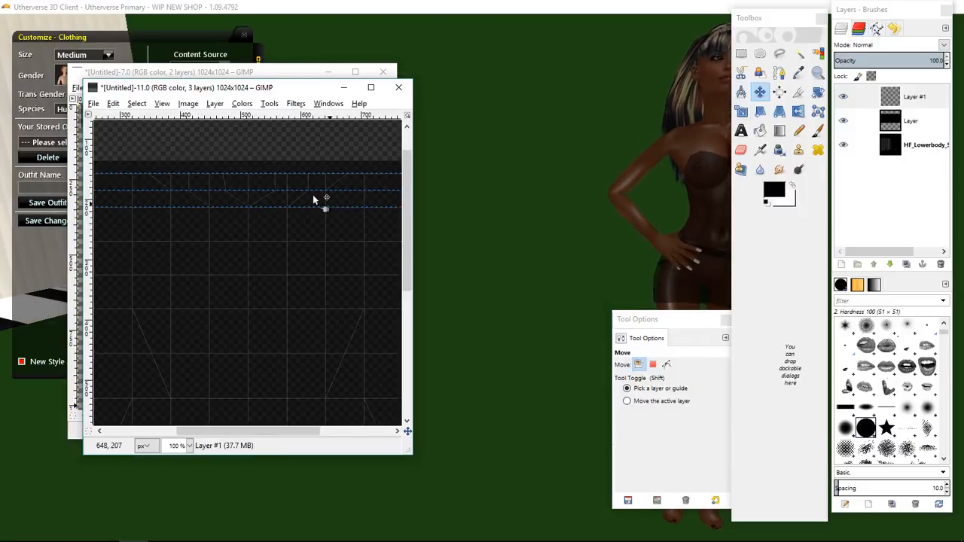
# Use Free Select to outline a curved waistband strip across the top of the skirt between the guides.
pyautogui.click(780, 58)
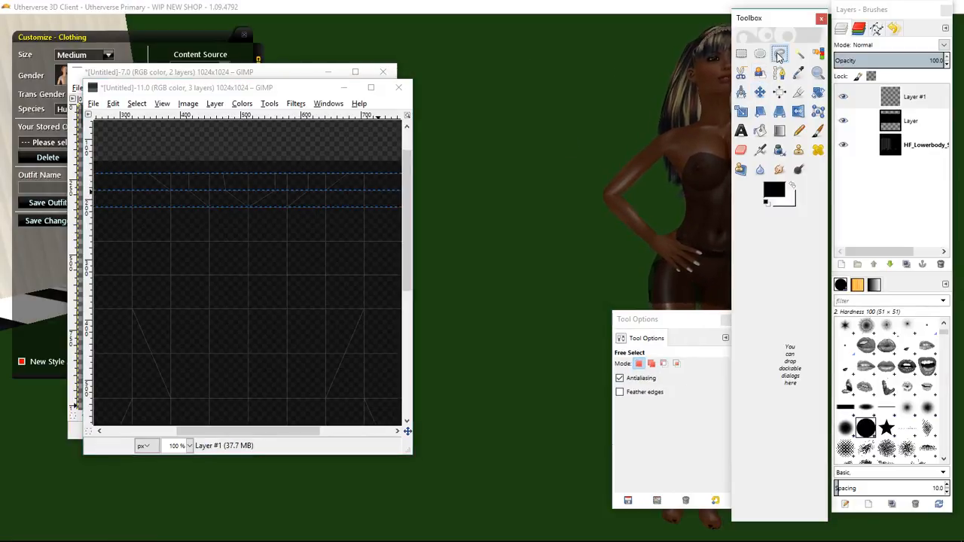
pyautogui.moveTo(255, 436); pyautogui.dragTo(180, 437)
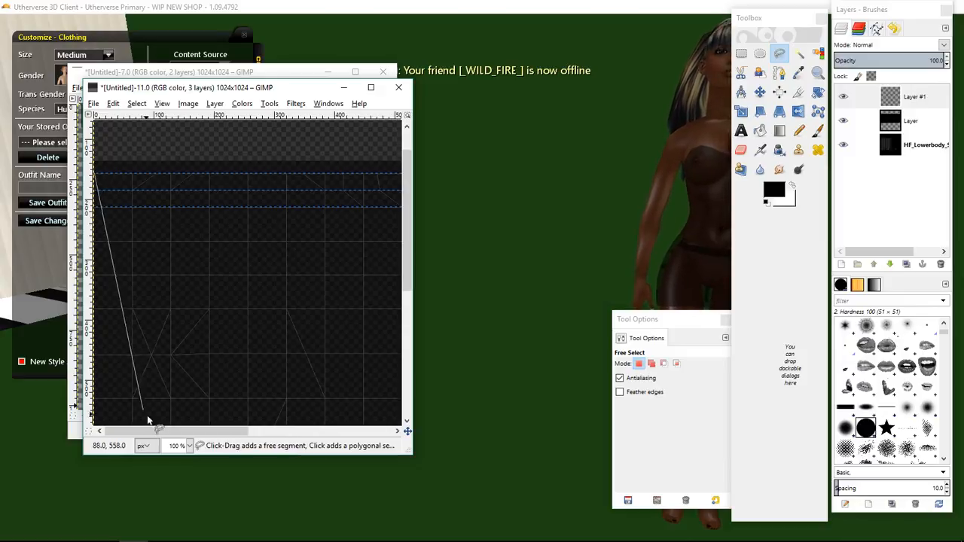
pyautogui.moveTo(152, 434); pyautogui.dragTo(408, 426)
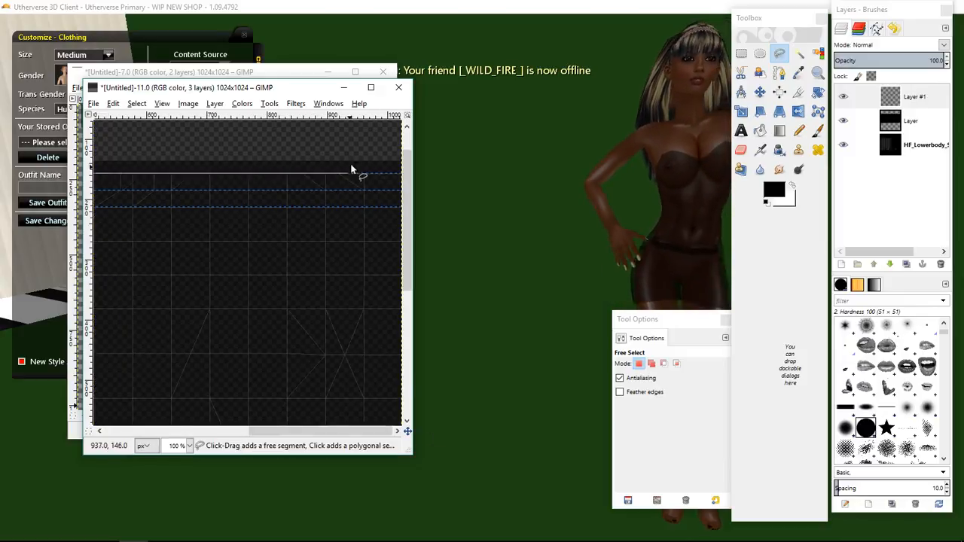
pyautogui.click(401, 173)
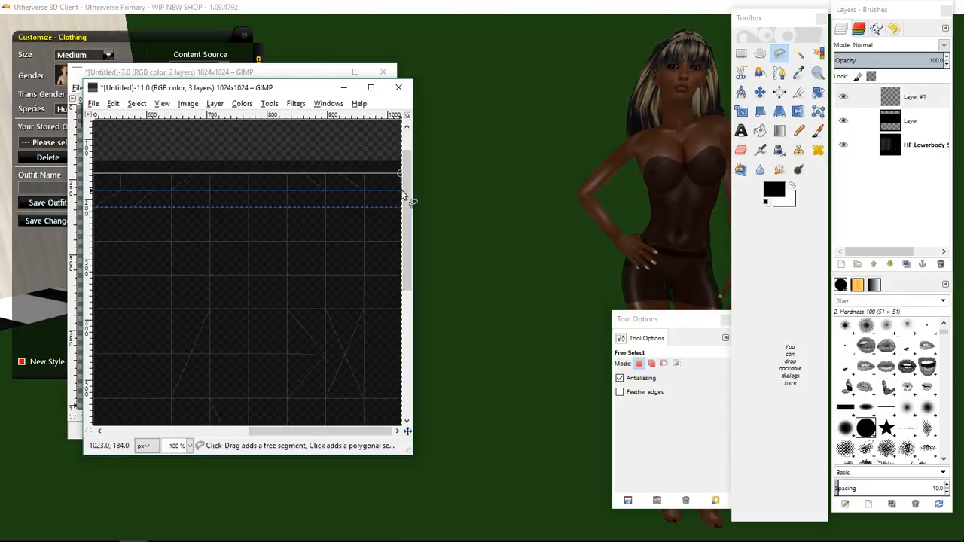
pyautogui.click(189, 445)
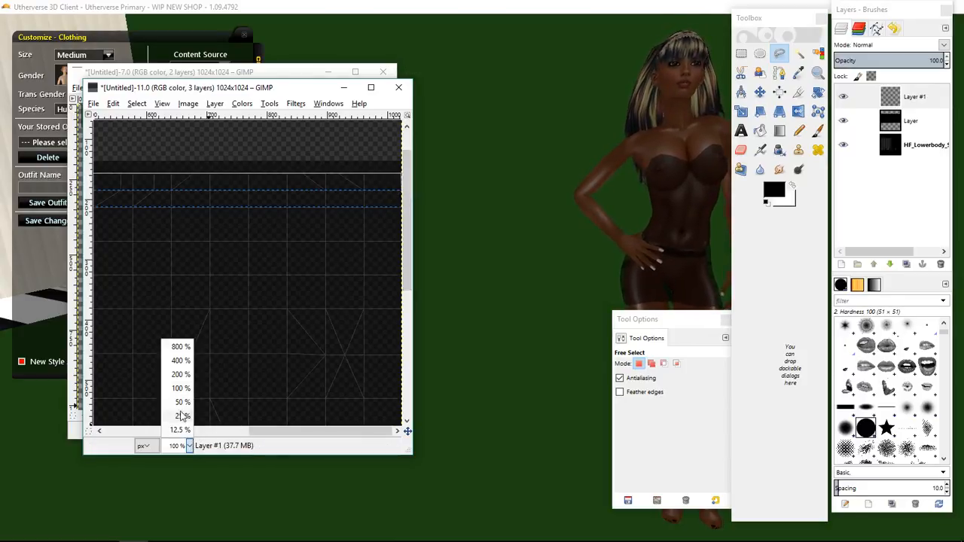
pyautogui.click(182, 403)
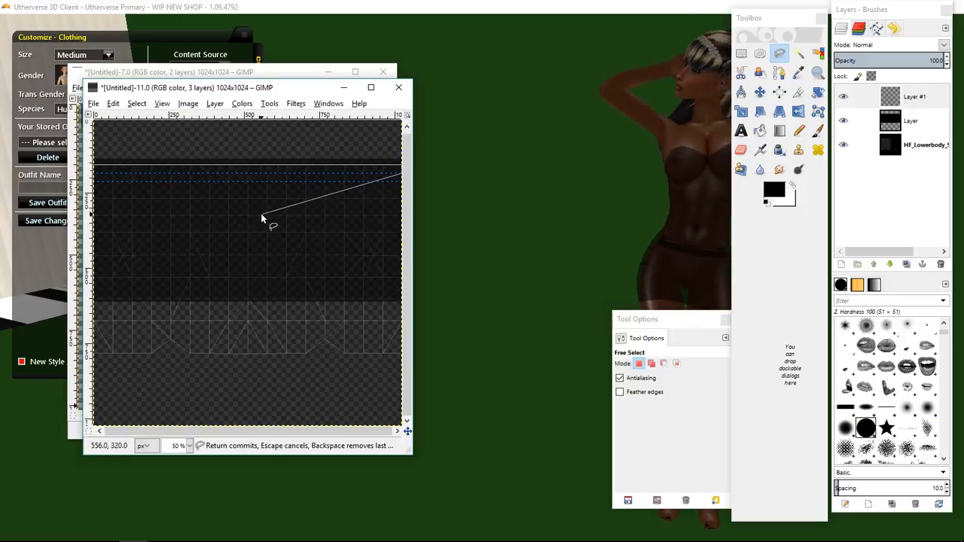
pyautogui.click(286, 182)
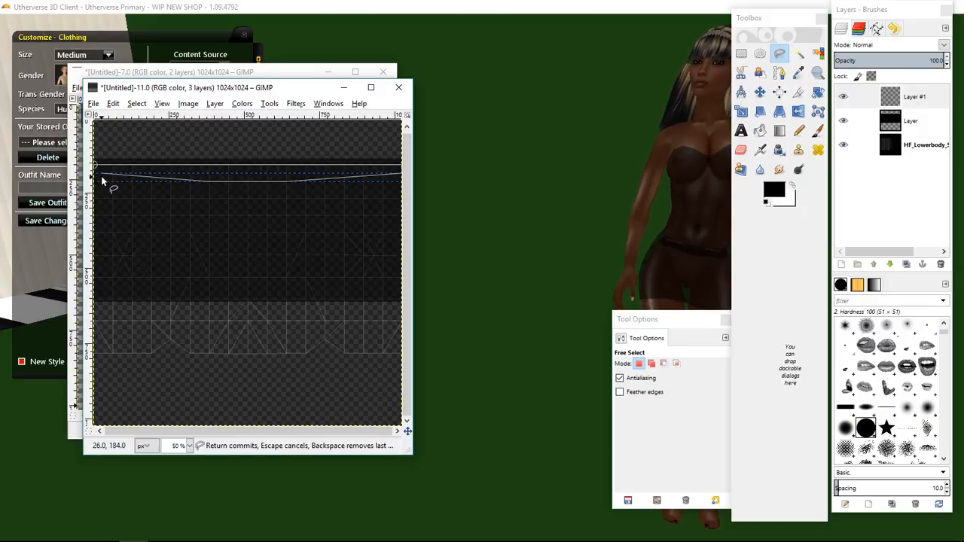
pyautogui.click(190, 446)
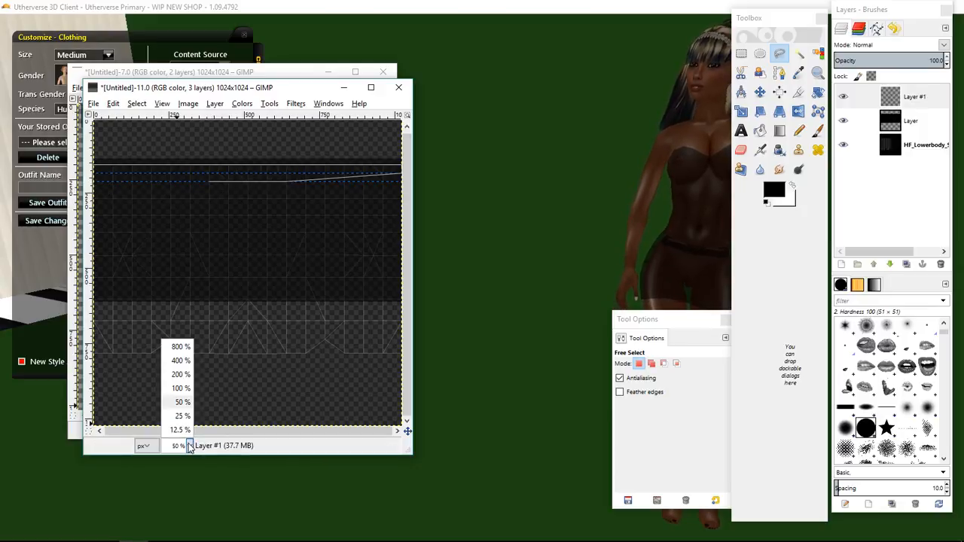
pyautogui.click(179, 375)
pyautogui.moveTo(220, 432); pyautogui.dragTo(112, 418)
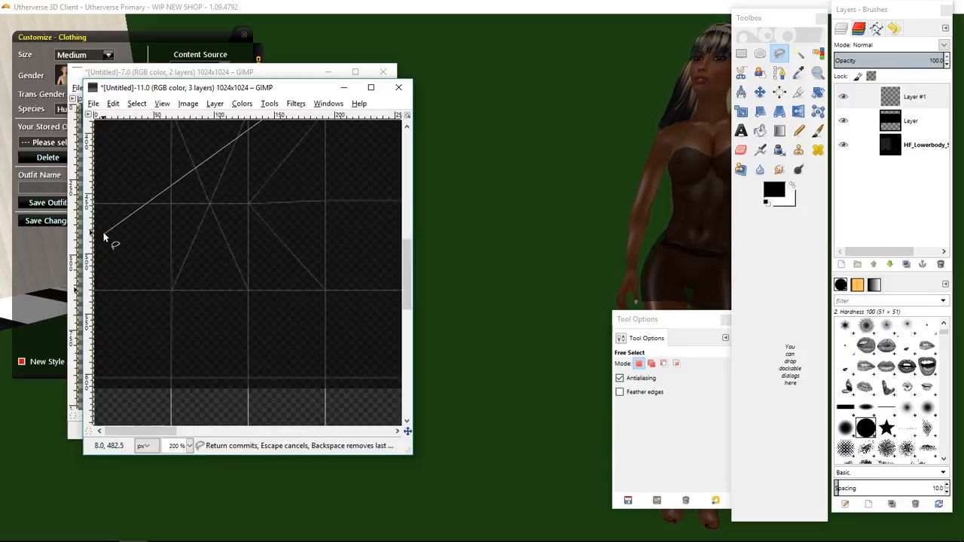
pyautogui.scroll(4, 101, 244)
pyautogui.scroll(10, 101, 244)
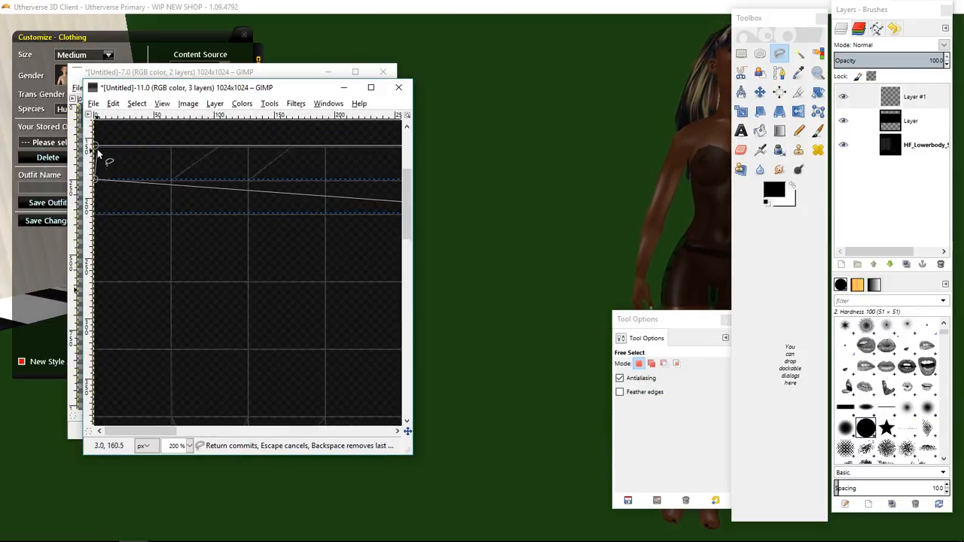
pyautogui.click(96, 146)
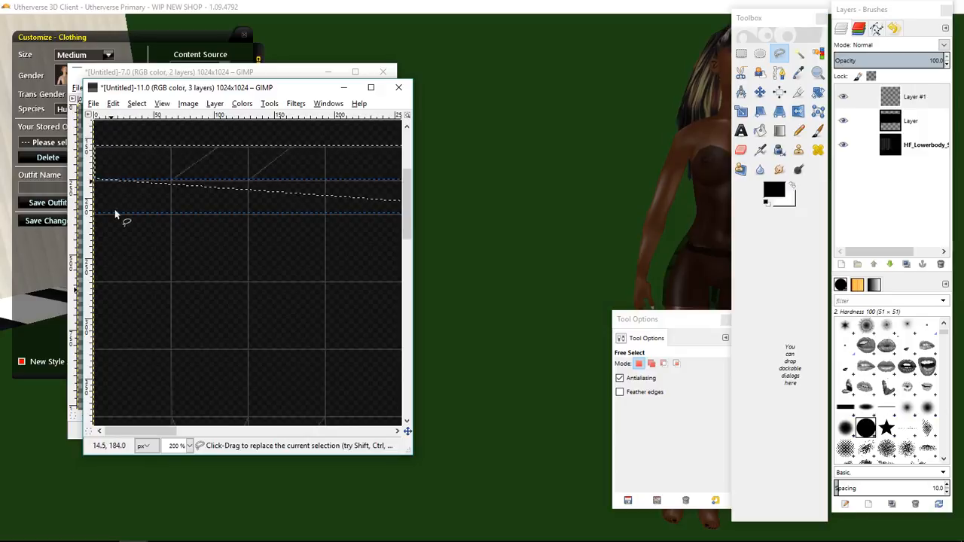
pyautogui.click(190, 446)
pyautogui.click(182, 403)
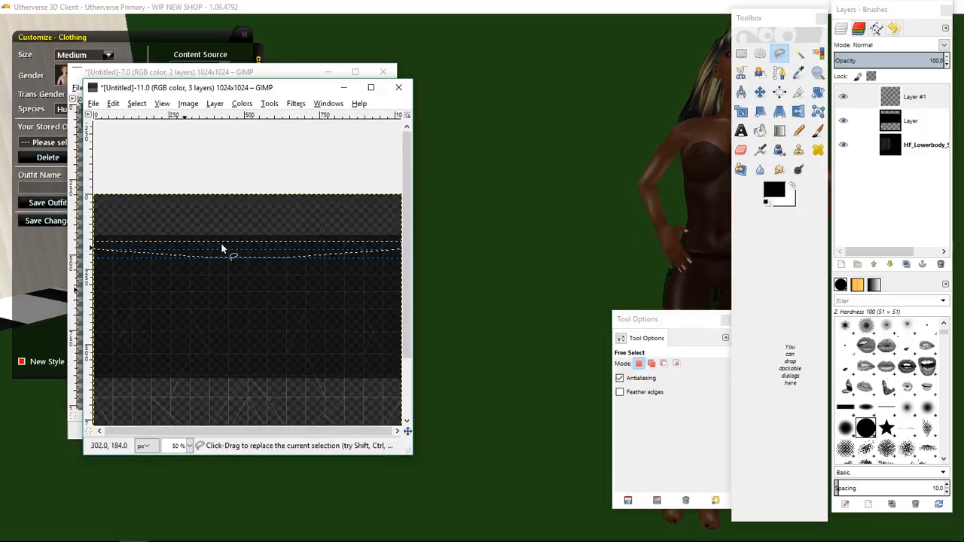
pyautogui.scroll(-2, 222, 248)
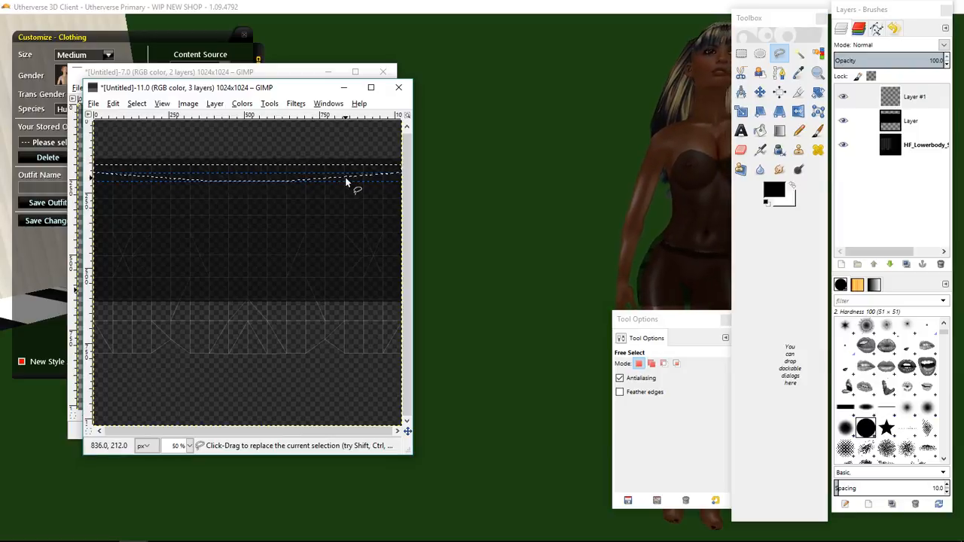
# Bucket fill the waistband selection with black on the new layer and hide the template layer.
pyautogui.click(760, 130)
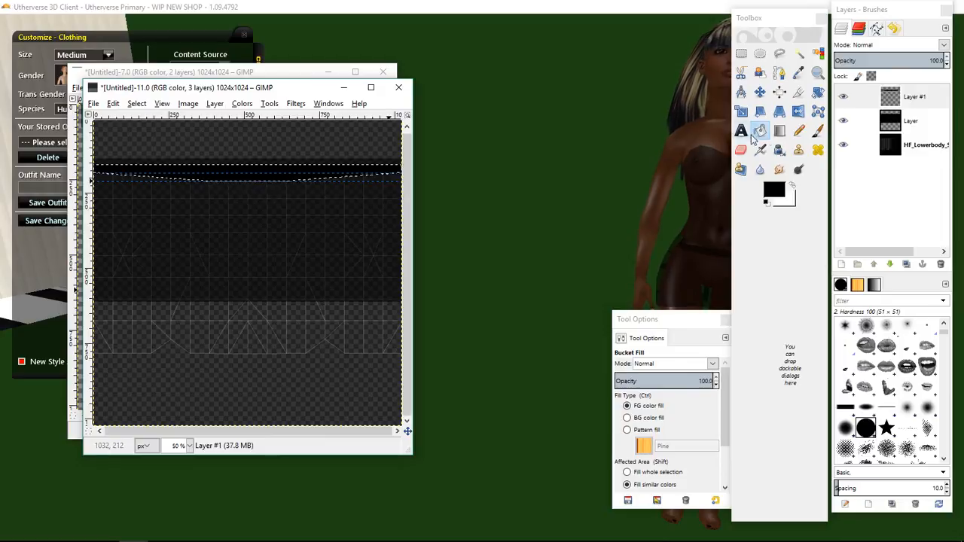
pyautogui.click(843, 145)
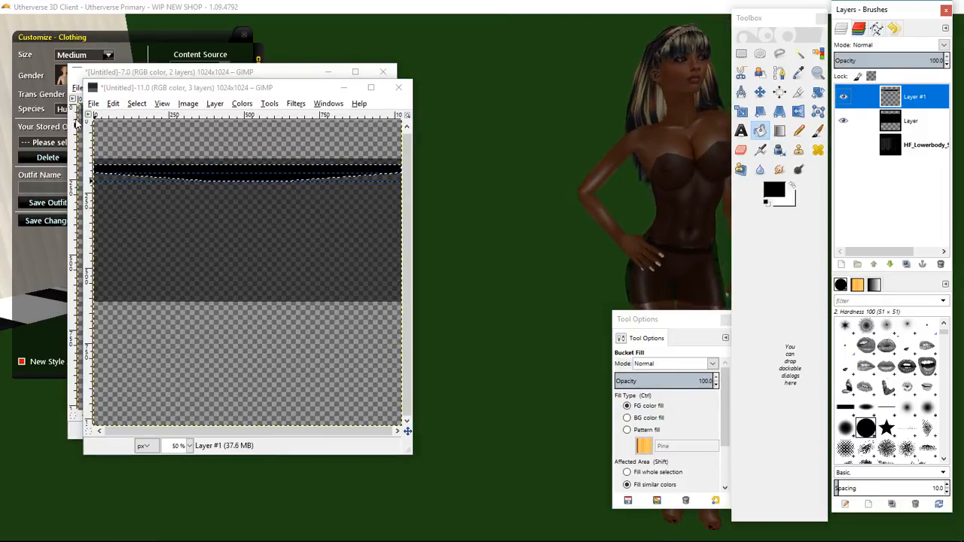
# Export the skirt image over BLK TEST 3.png.
pyautogui.click(93, 104)
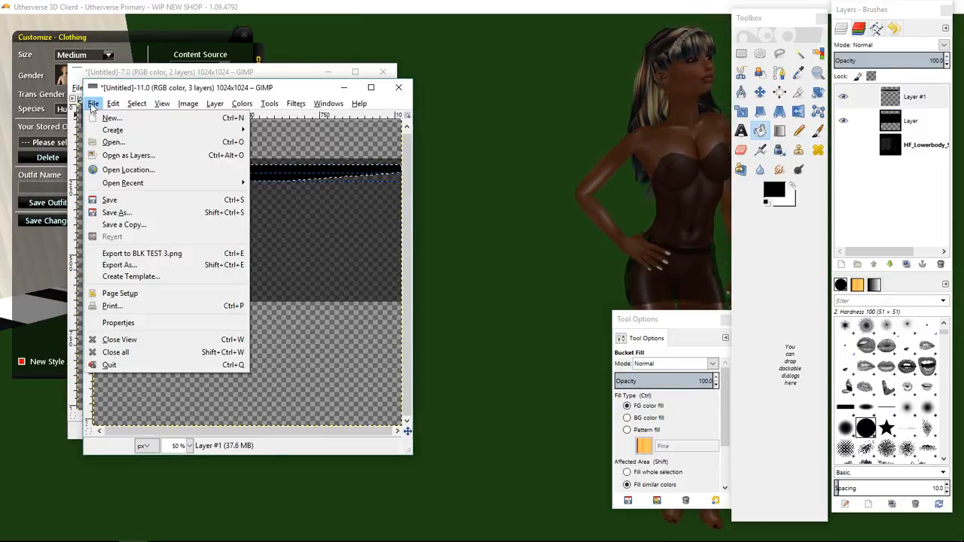
pyautogui.click(136, 253)
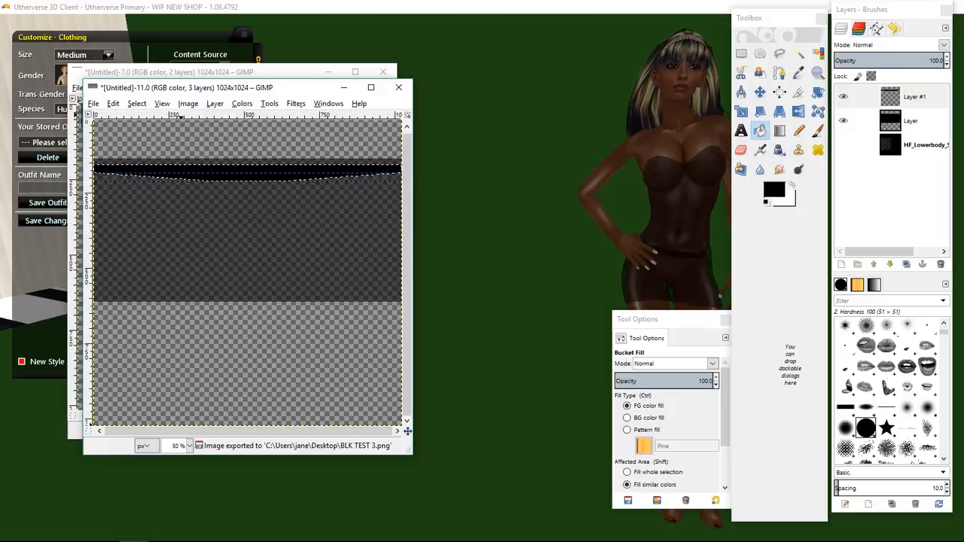
# Open the configuration of the Untitled outfit from My Designed Clothing in the browser.
pyautogui.click(118, 532)
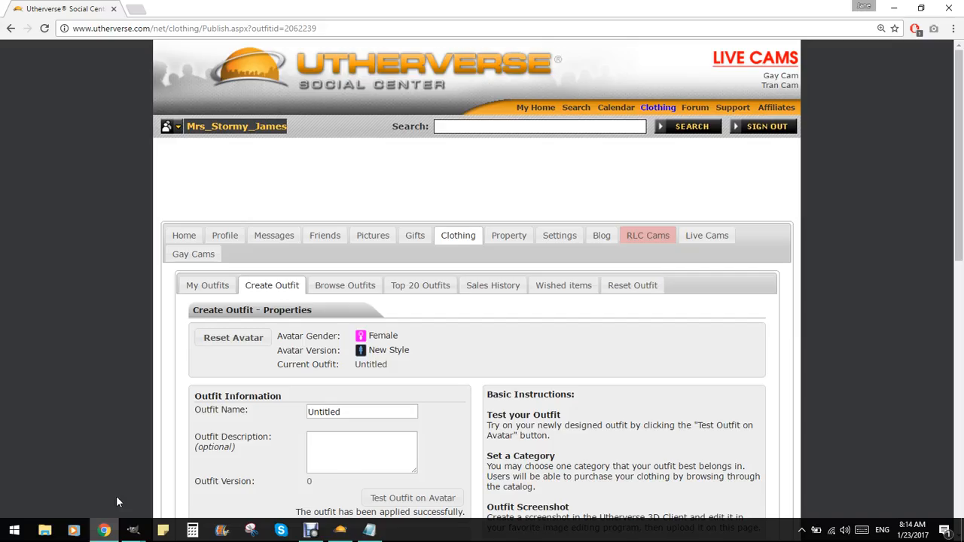
pyautogui.click(204, 292)
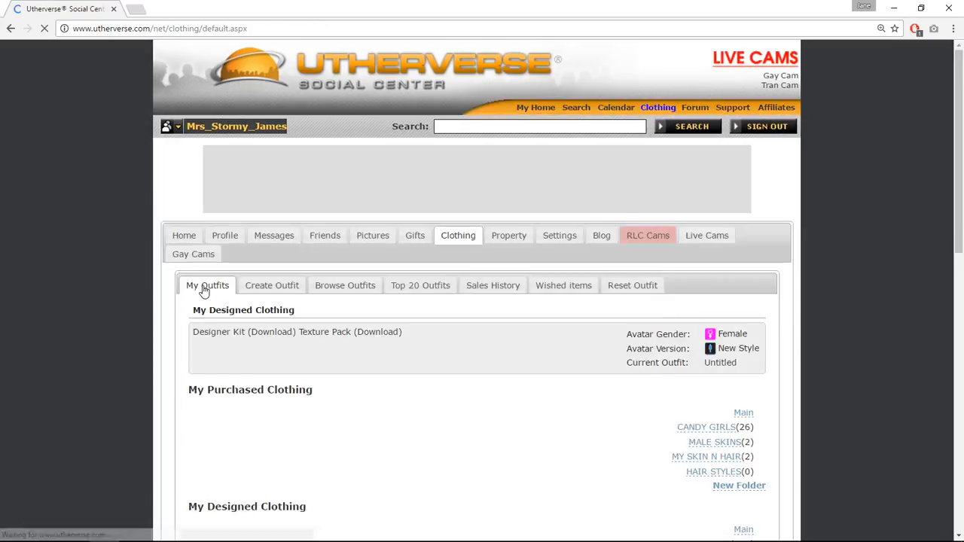
pyautogui.click(247, 389)
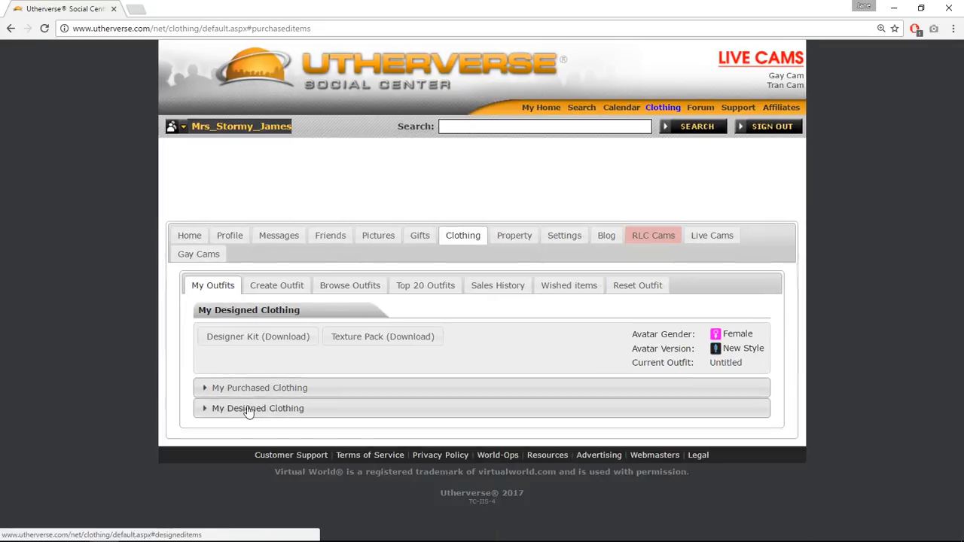
pyautogui.click(248, 408)
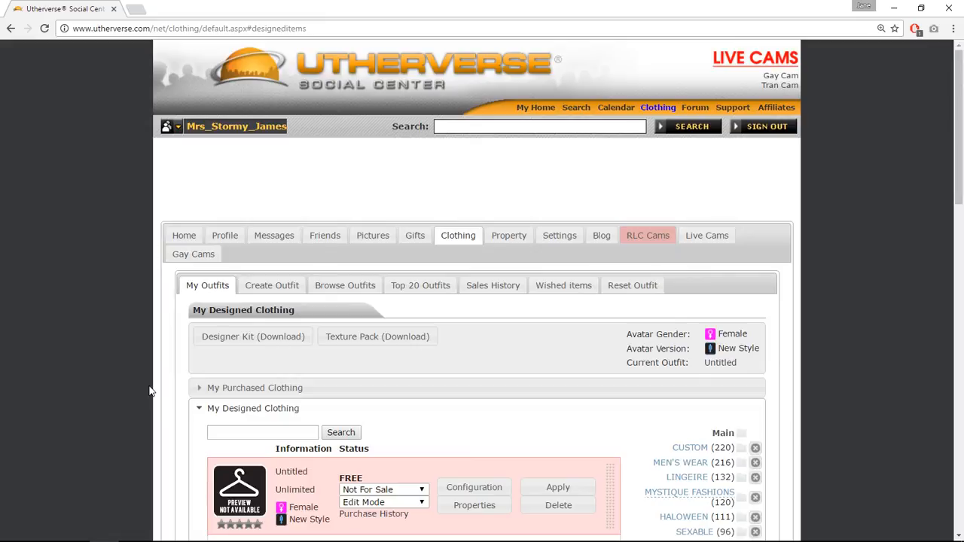
pyautogui.scroll(-2, 155, 392)
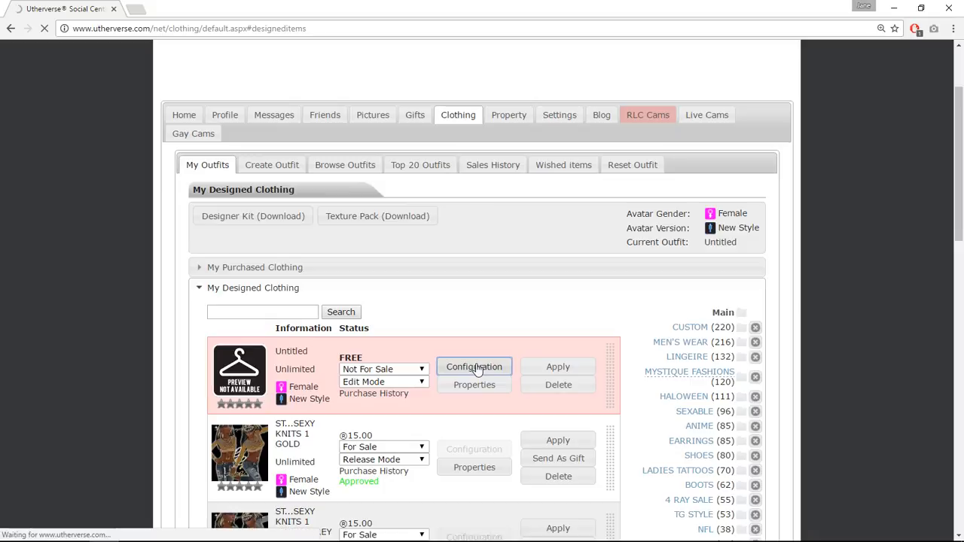
pyautogui.scroll(-2, 586, 372)
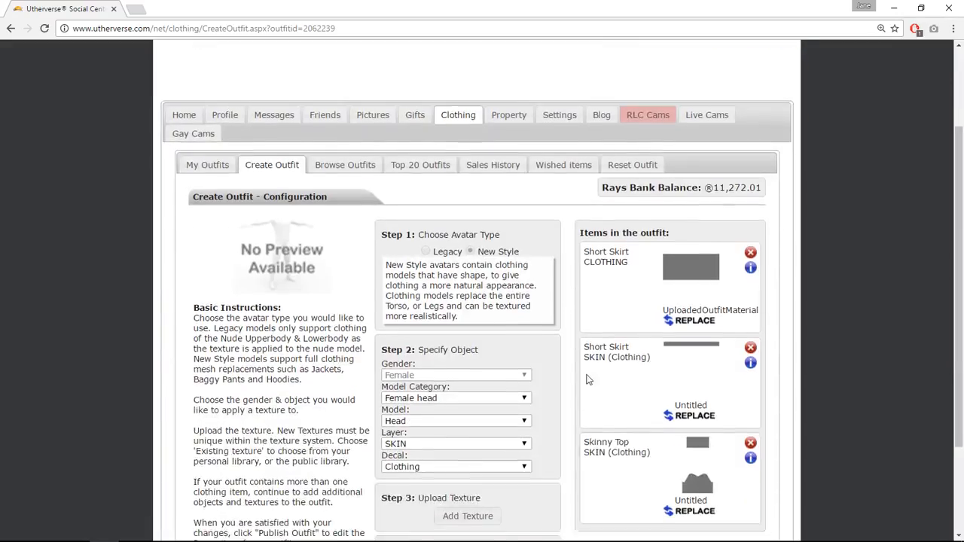
# Replace the Short Skirt clothing texture with BLK TEST 3.png.
pyautogui.click(686, 322)
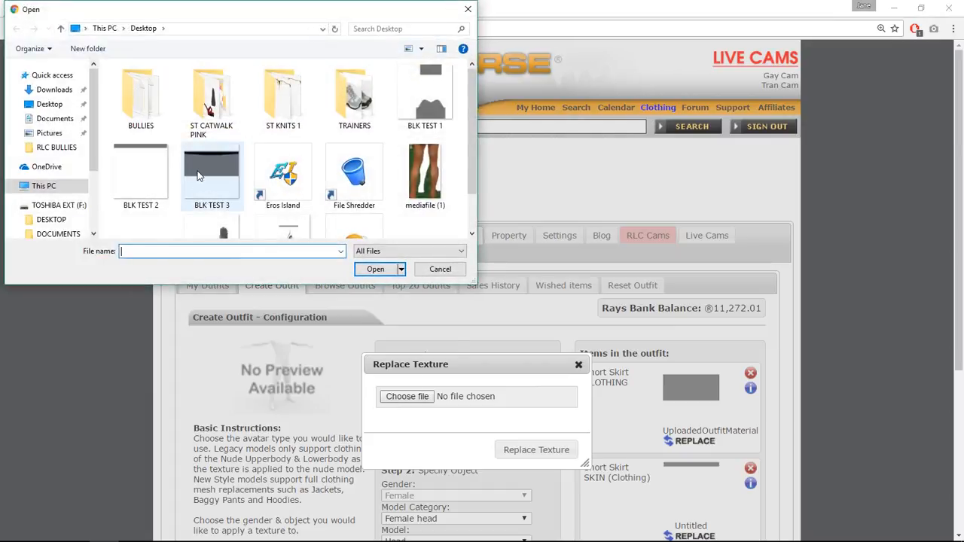
pyautogui.click(212, 177)
pyautogui.click(367, 272)
pyautogui.scroll(-2, 344, 341)
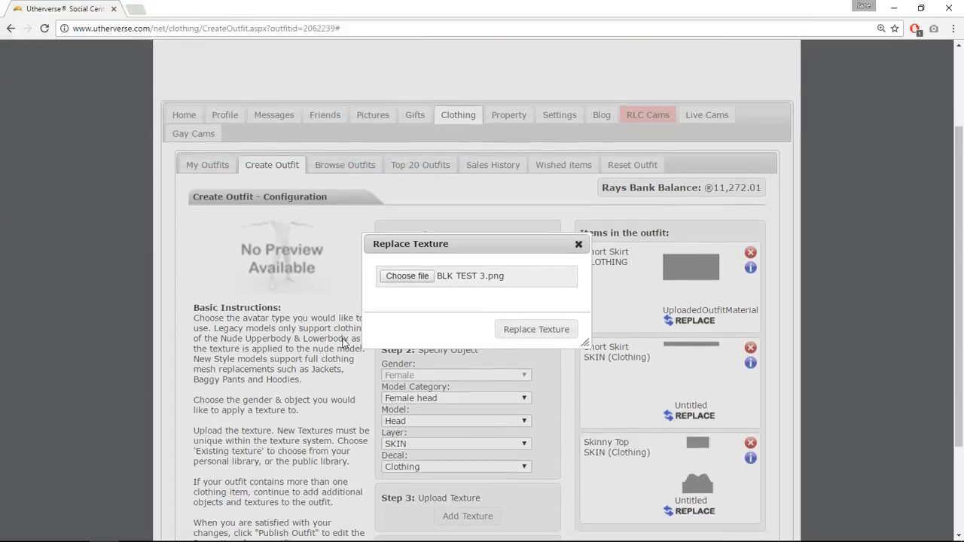
pyautogui.click(535, 330)
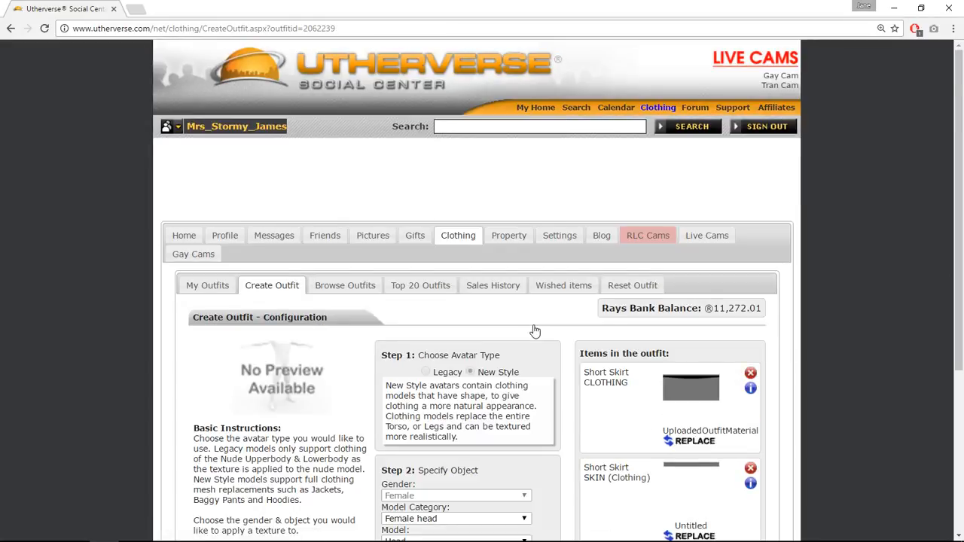
# Test the outfit on the avatar and rotate it in the 3D client to inspect the skirt waistband.
pyautogui.scroll(-3, 534, 331)
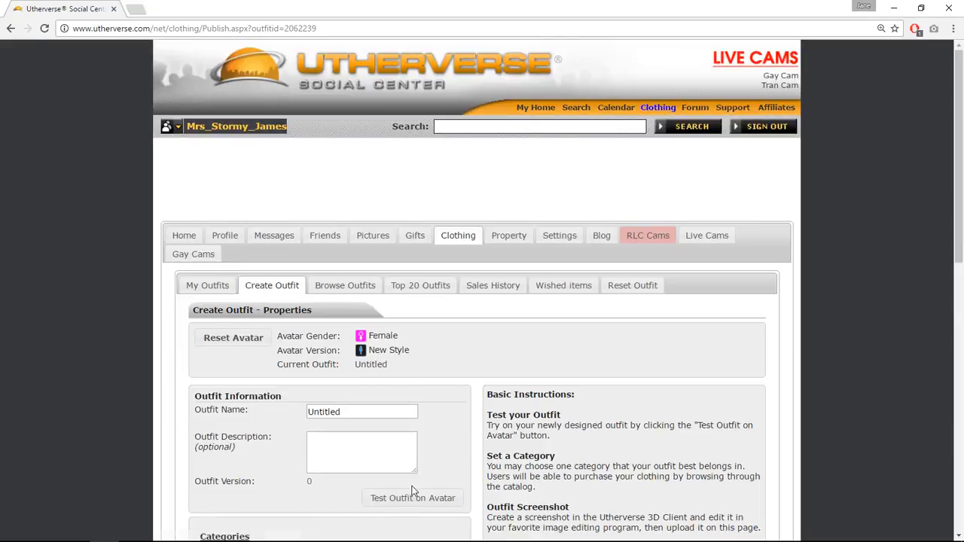
pyautogui.click(409, 499)
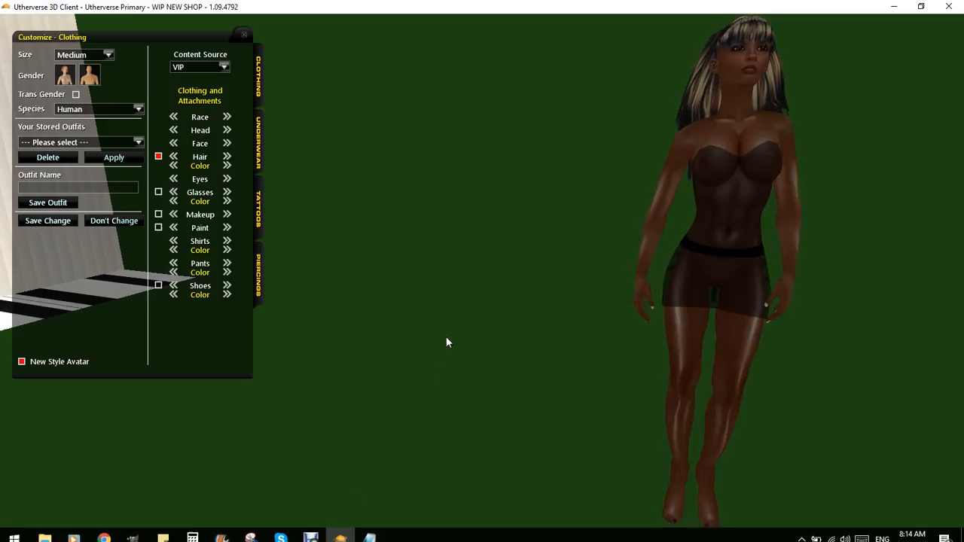
pyautogui.moveTo(446, 338); pyautogui.dragTo(860, 327)
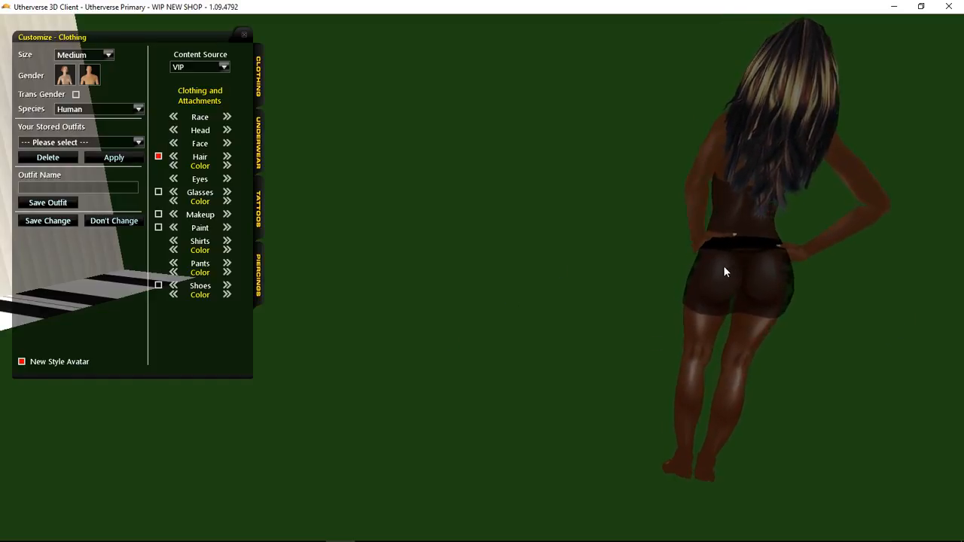
pyautogui.moveTo(753, 248); pyautogui.dragTo(242, 259)
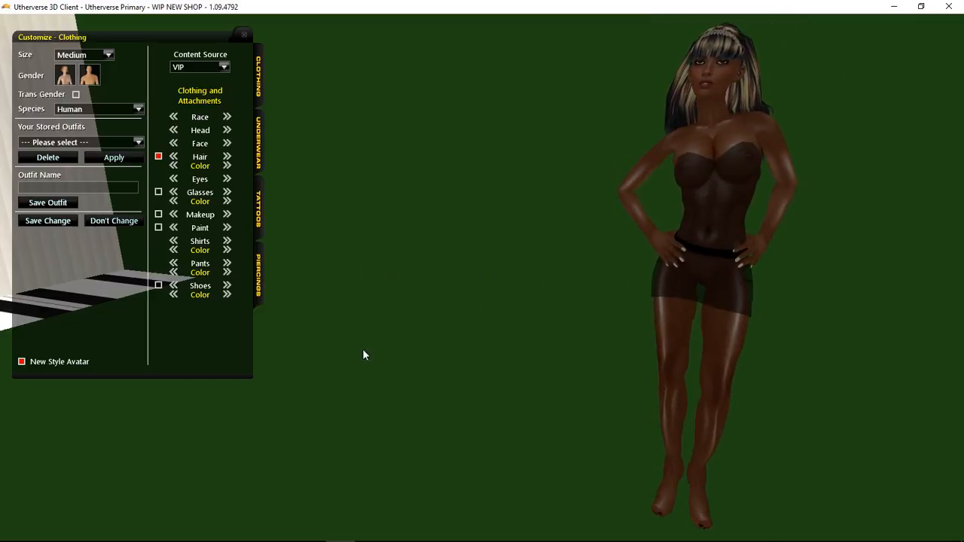
# Back in the skirt image, show the template layer and rescale the waistband layer with the Scale tool.
pyautogui.moveTo(133, 531)
pyautogui.click(205, 490)
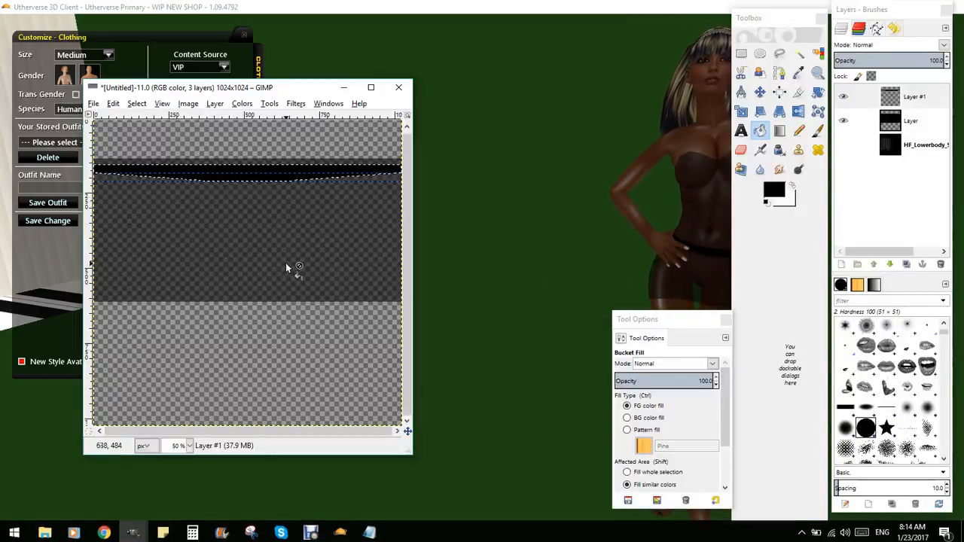
pyautogui.click(760, 91)
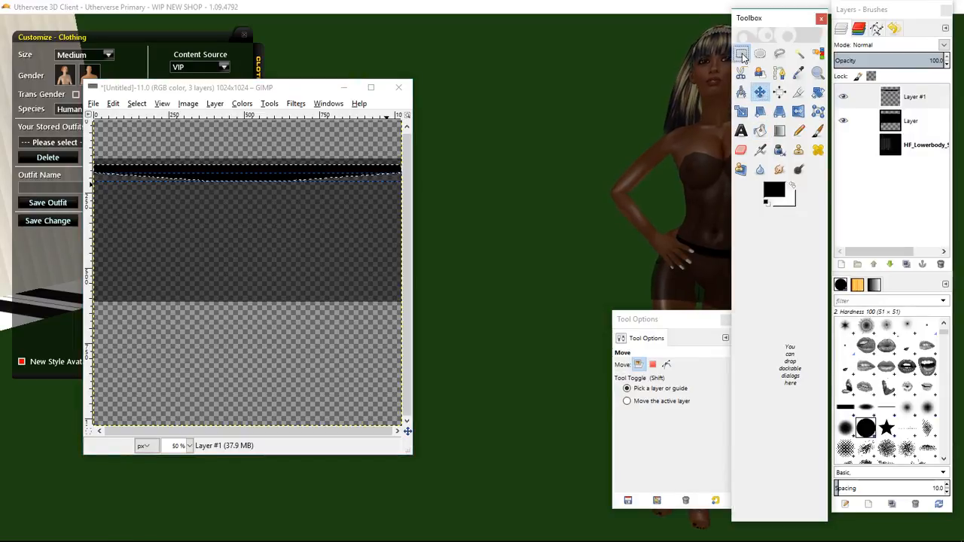
pyautogui.click(742, 56)
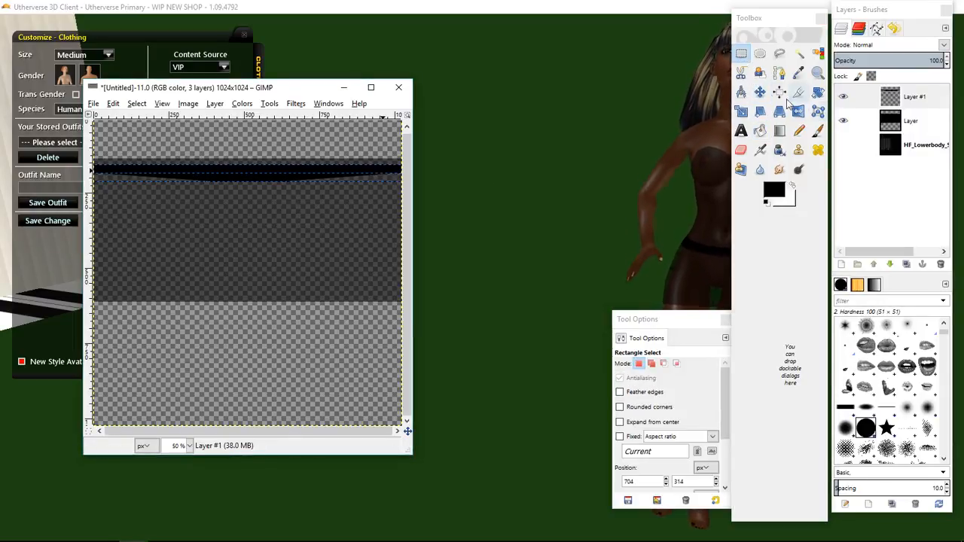
pyautogui.click(742, 111)
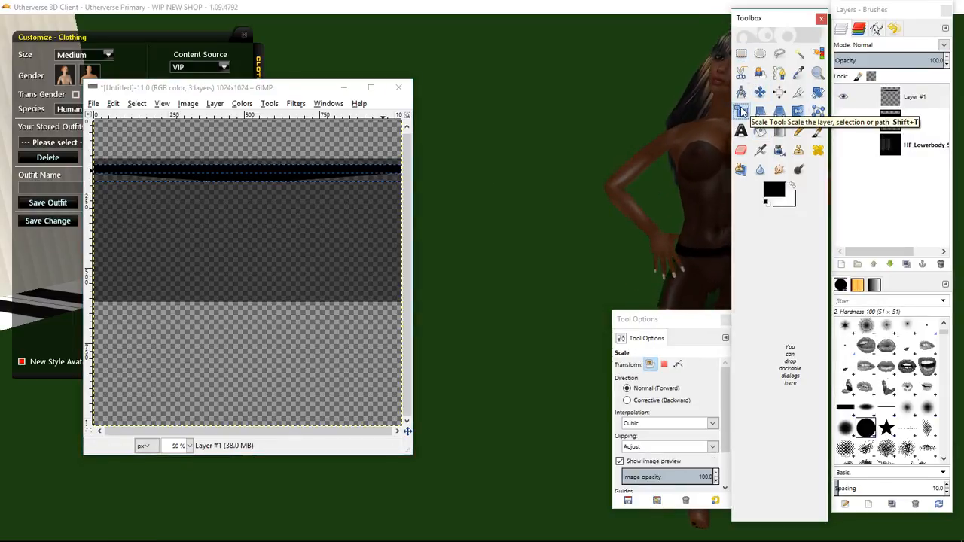
pyautogui.click(843, 146)
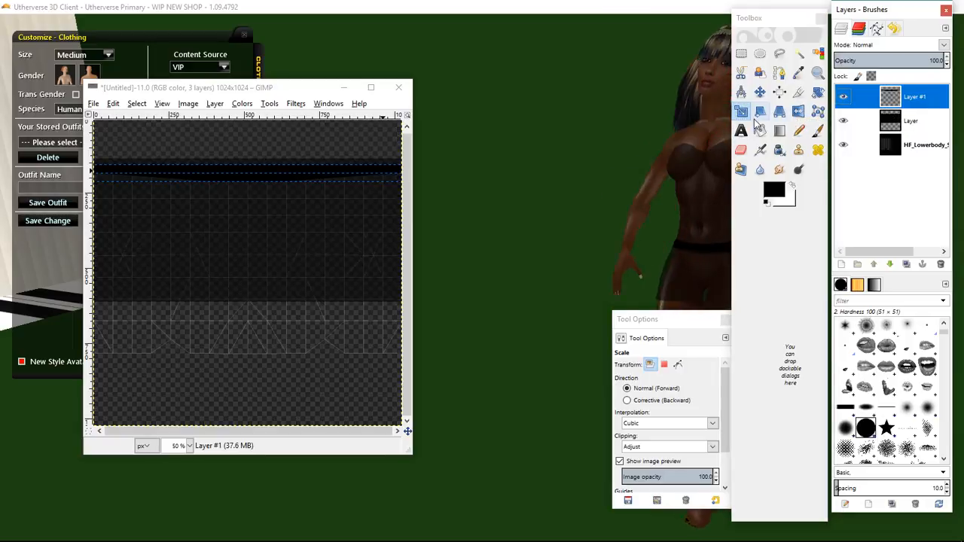
pyautogui.click(743, 112)
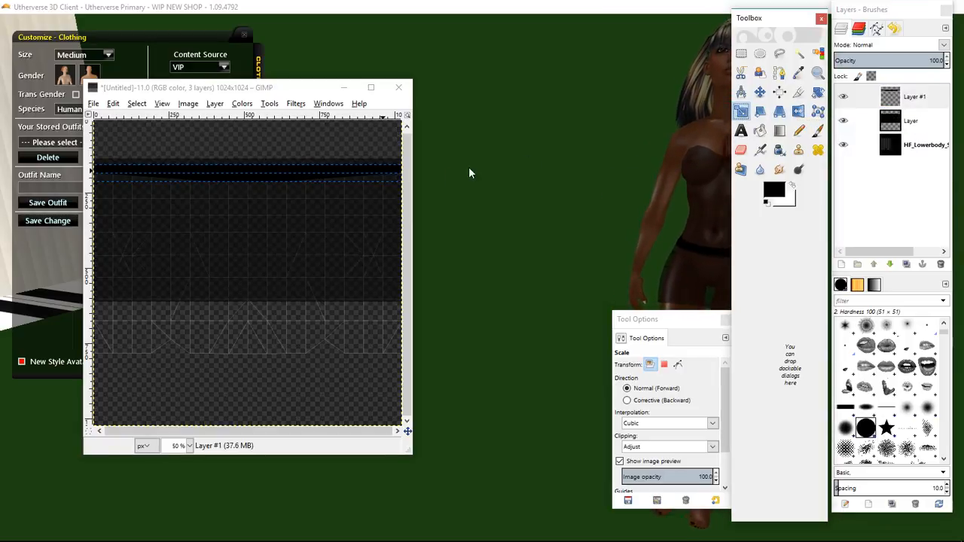
pyautogui.click(360, 174)
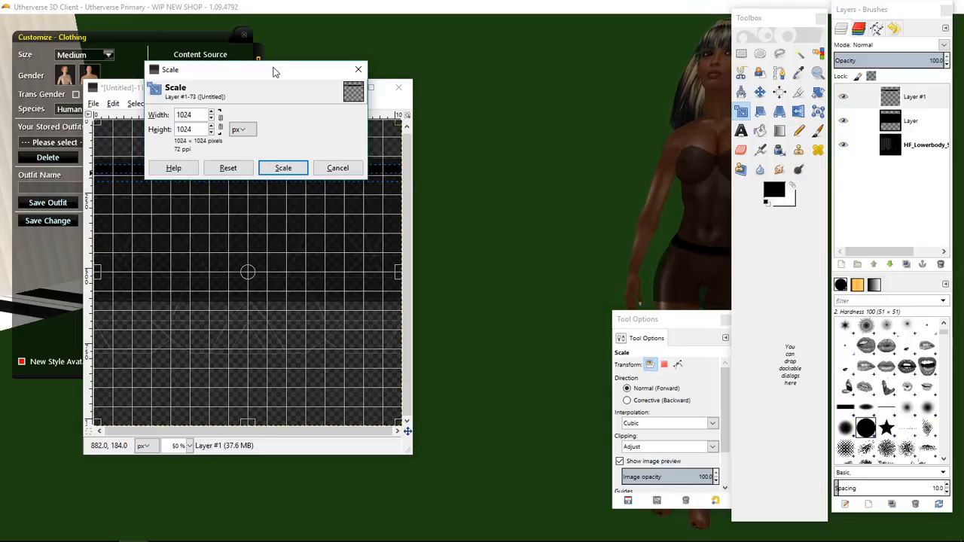
pyautogui.moveTo(273, 71); pyautogui.dragTo(552, 62)
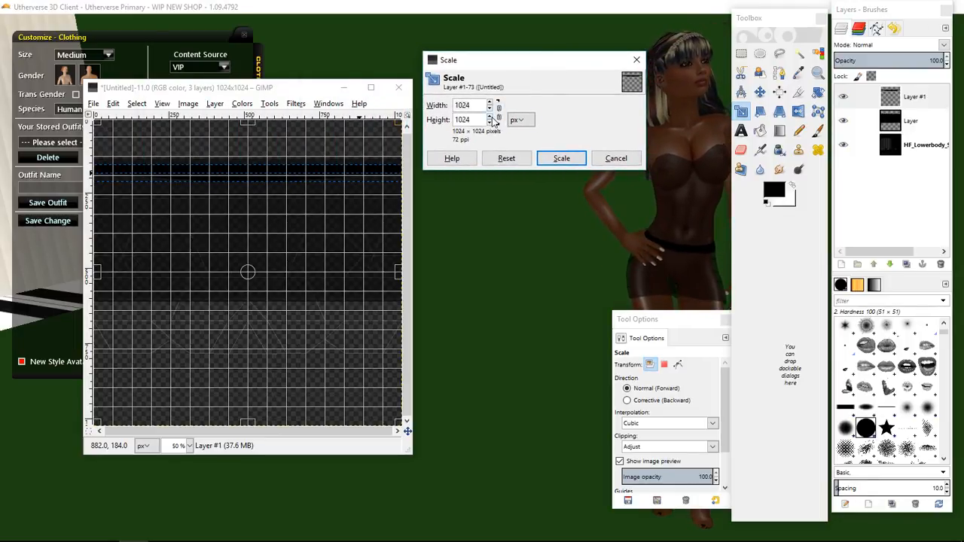
pyautogui.moveTo(490, 120); pyautogui.dragTo(491, 120)
pyautogui.click(552, 156)
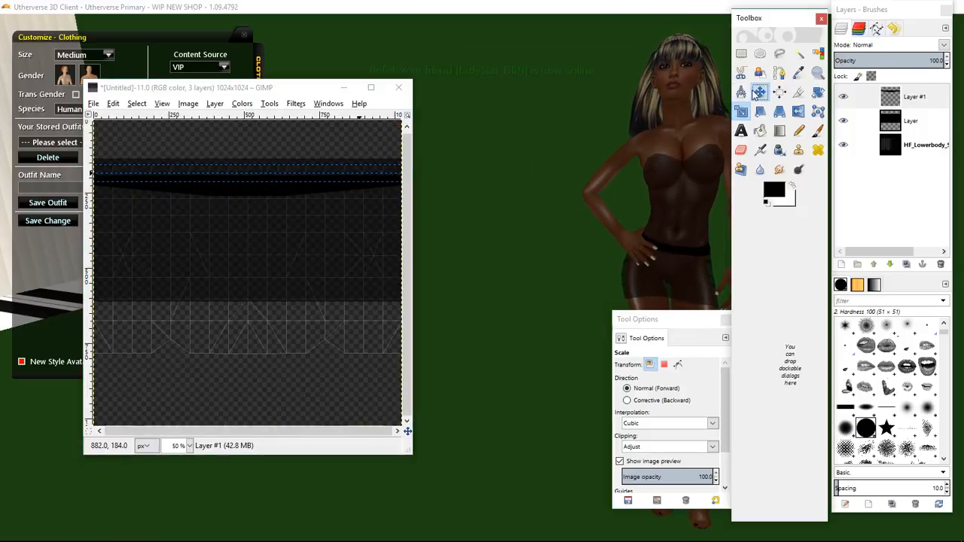
# Nudge the waistband layer up three steps with the Move tool and hide the template layer.
pyautogui.press('m')
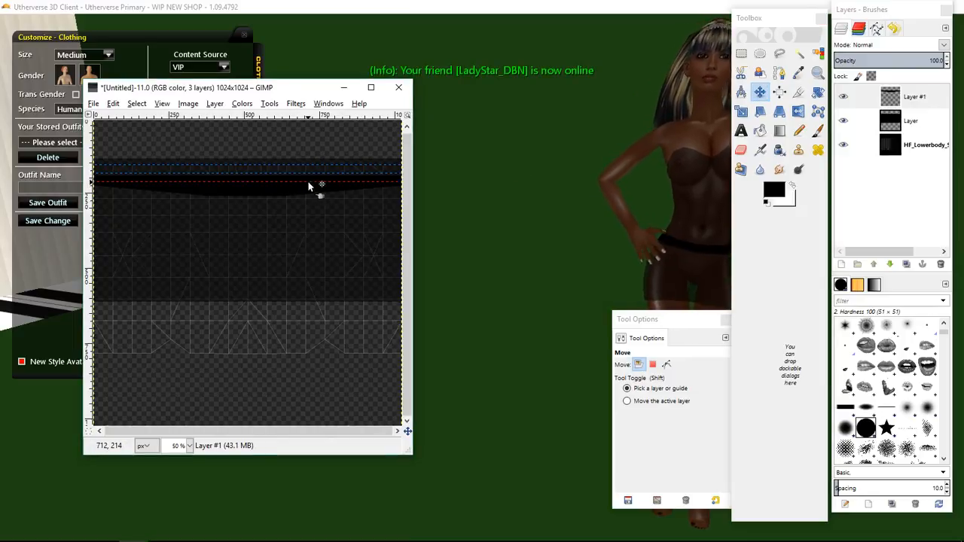
pyautogui.press('Up')
pyautogui.press('Up')
pyautogui.press('Up')
pyautogui.press('Up')
pyautogui.press('Up')
pyautogui.press('Up')
pyautogui.press('Up')
pyautogui.press('Up')
pyautogui.press('Up')
pyautogui.press('Up')
pyautogui.press('Up')
pyautogui.press('Up')
pyautogui.press('Up')
pyautogui.press('Up')
pyautogui.press('Up')
pyautogui.press('Up')
pyautogui.press('Up')
pyautogui.press('Up')
pyautogui.press('Up')
pyautogui.press('Up')
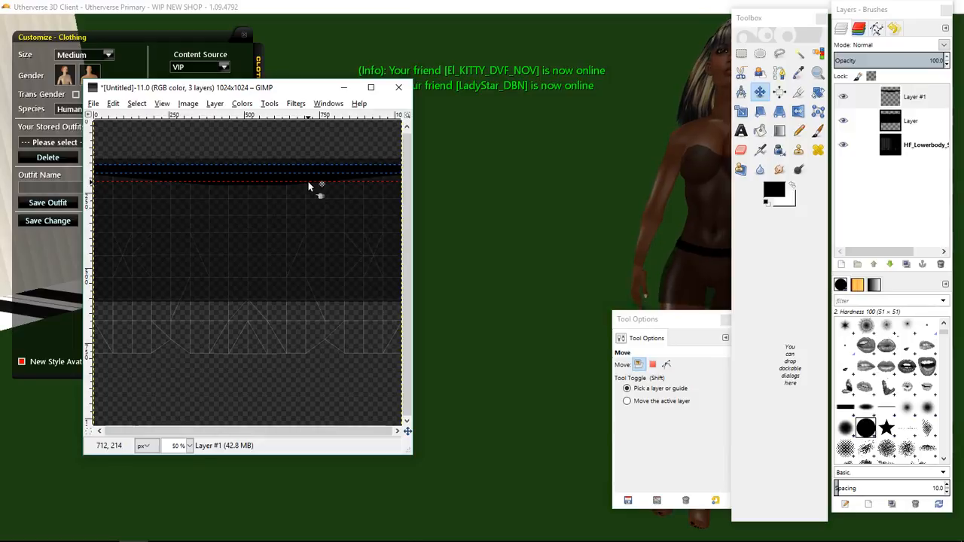
pyautogui.click(843, 145)
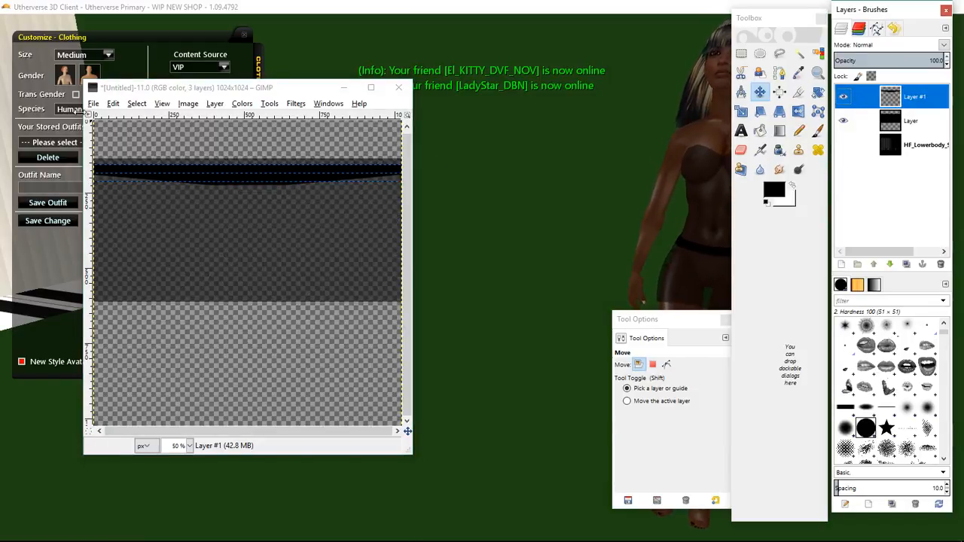
# Export the revised skirt image over BLK TEST 3.png.
pyautogui.click(91, 104)
pyautogui.click(124, 252)
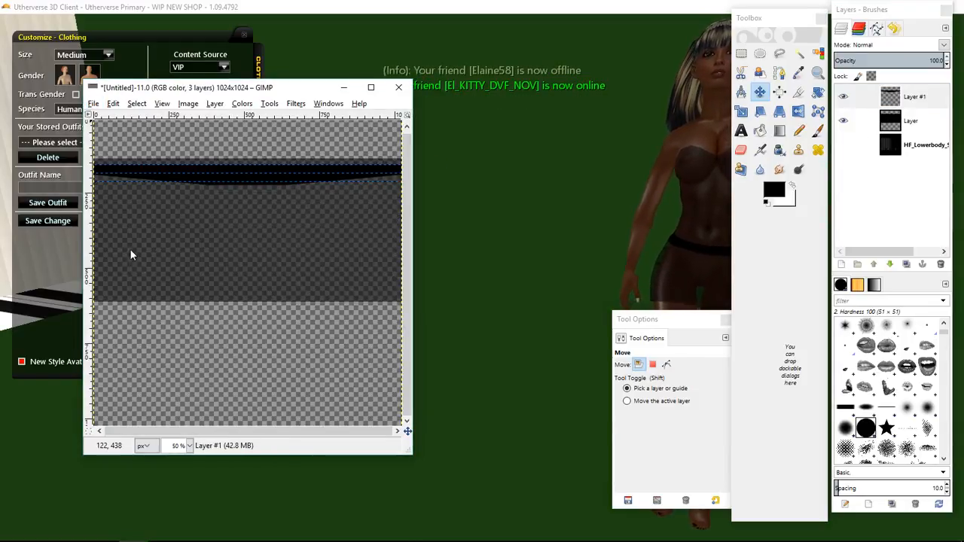
# Reopen the Untitled outfit's configuration from My Designed Clothing in the browser.
pyautogui.click(104, 533)
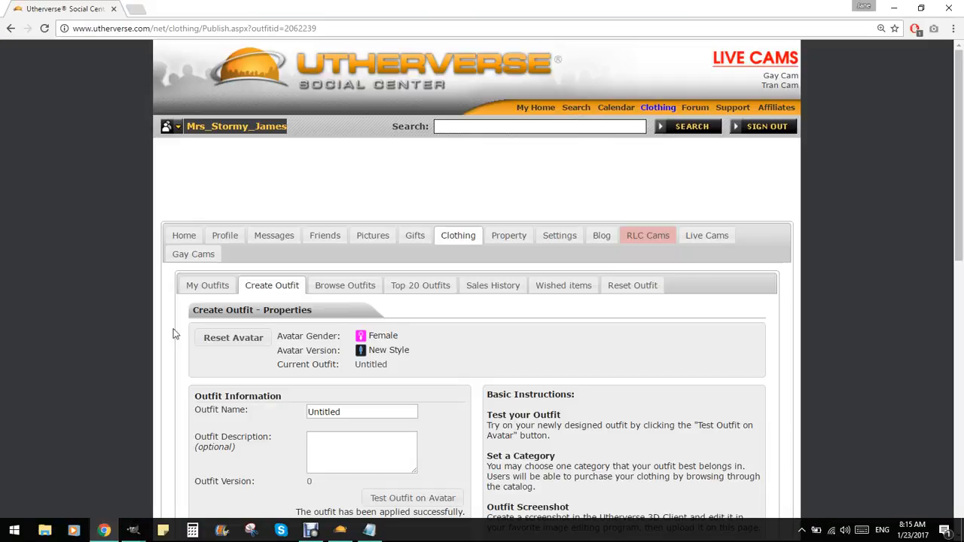
pyautogui.click(209, 293)
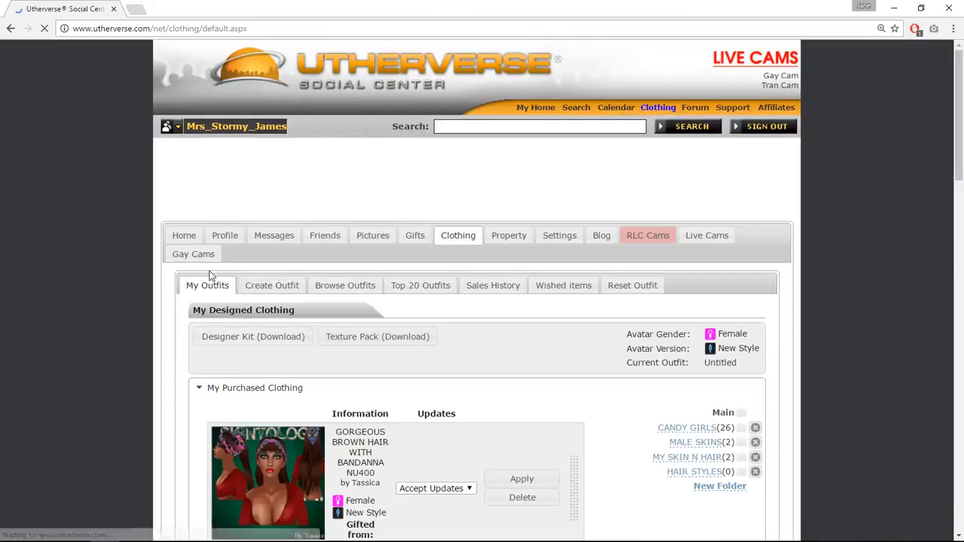
pyautogui.click(245, 390)
pyautogui.click(252, 409)
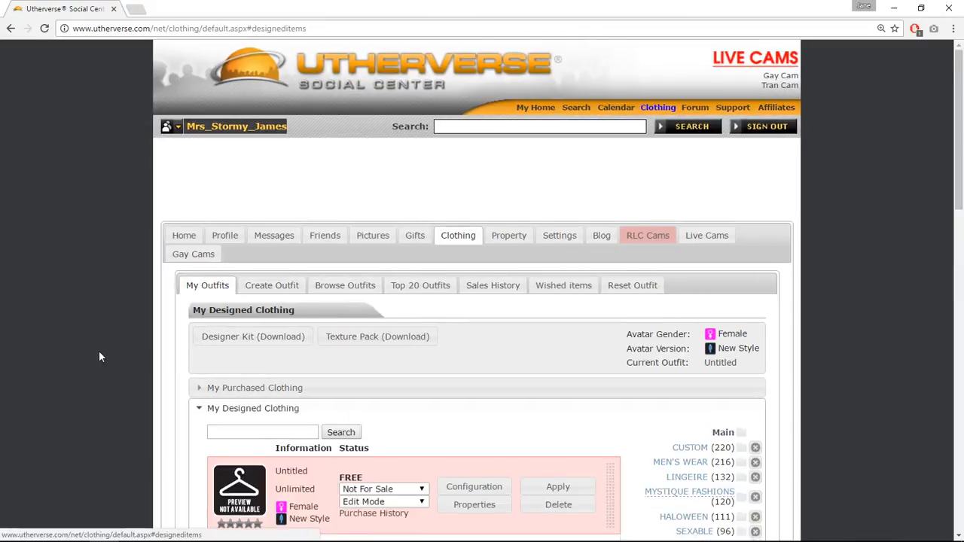
pyautogui.scroll(-3, 413, 361)
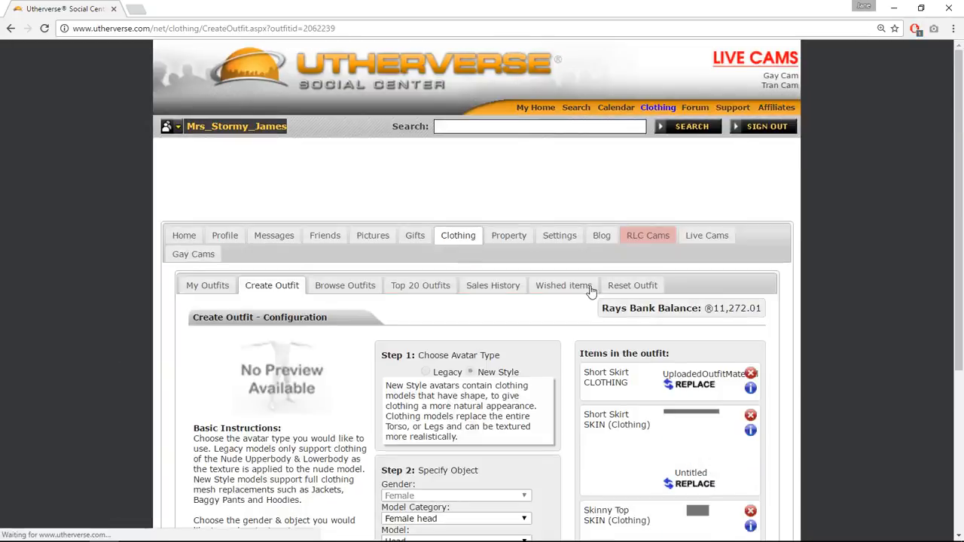
pyautogui.scroll(-3, 595, 288)
# Replace the Short Skirt clothing texture with the exported BLK TEST 3.png file.
pyautogui.click(693, 261)
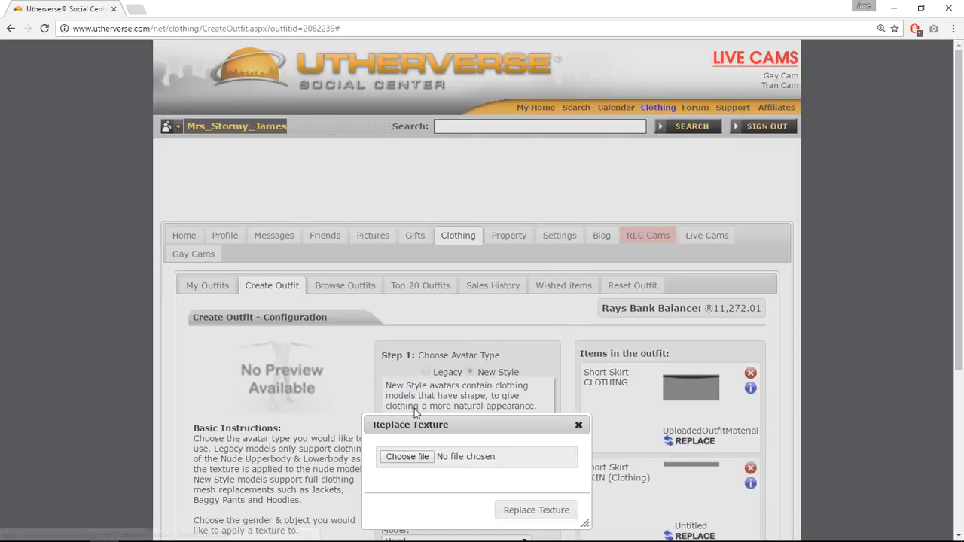
pyautogui.click(211, 171)
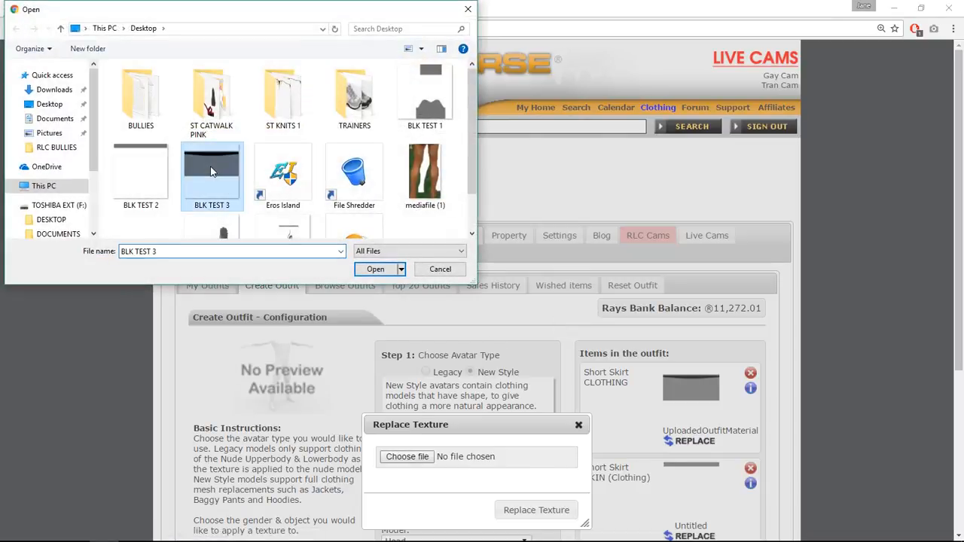
pyautogui.click(374, 270)
pyautogui.scroll(-2, 400, 384)
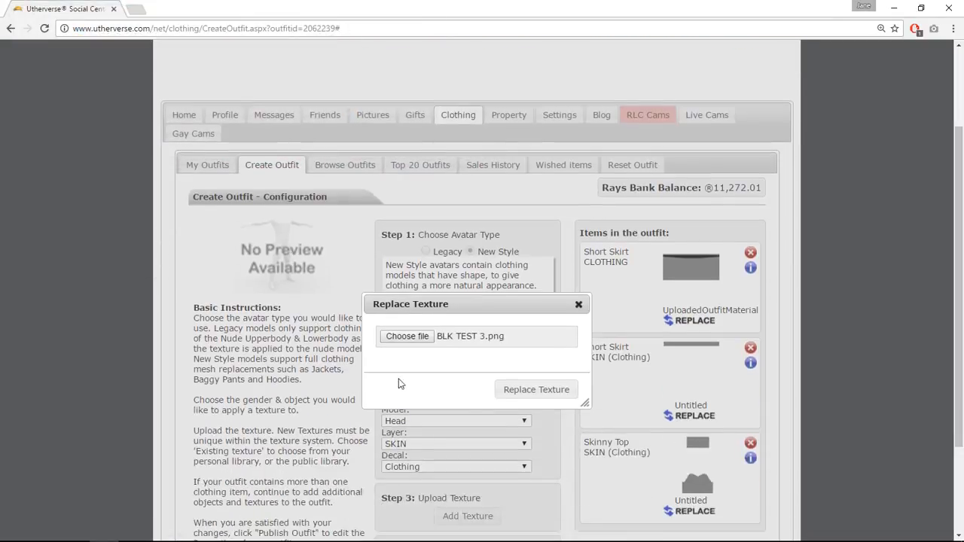
pyautogui.click(534, 392)
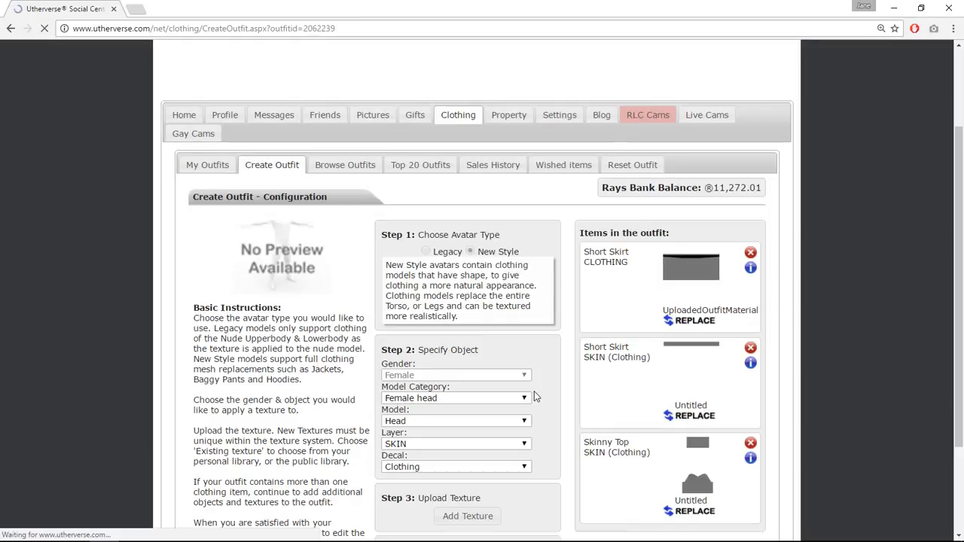
# Publish the outfit and test it on the avatar.
pyautogui.scroll(-3, 468, 463)
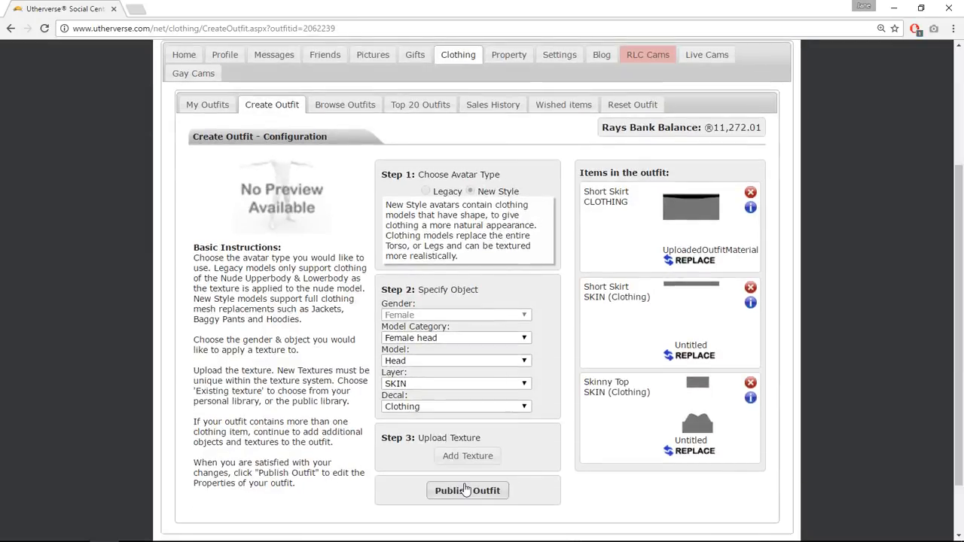
pyautogui.click(467, 491)
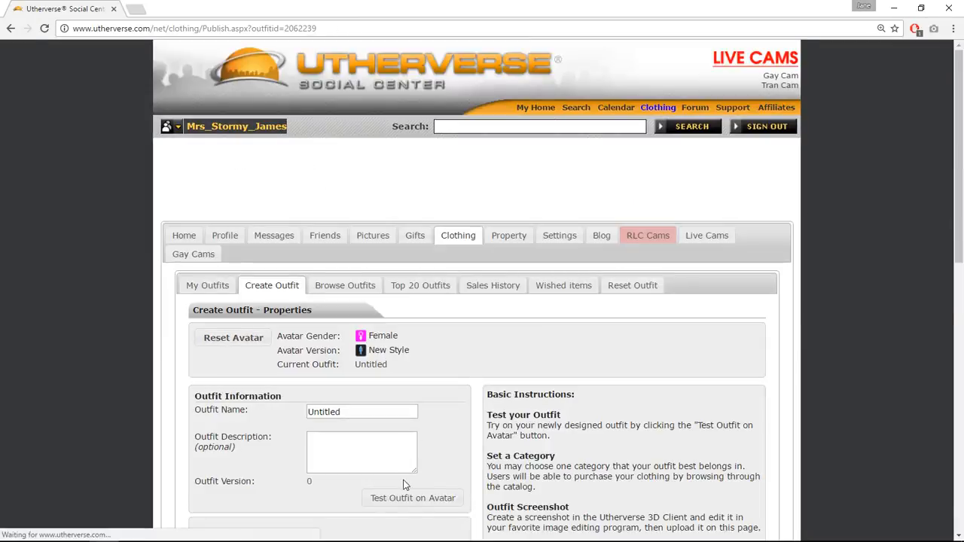
pyautogui.click(405, 499)
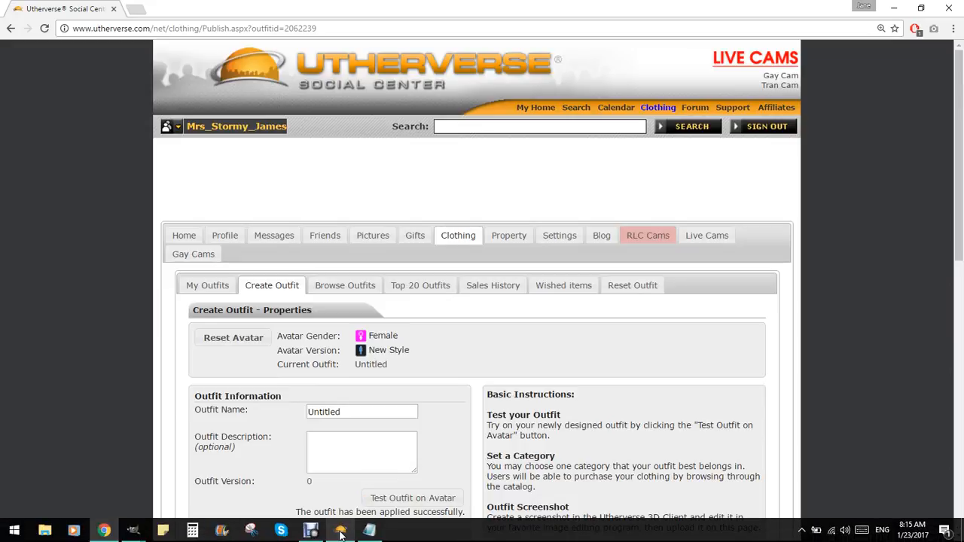
# Switch to the 3D client and orbit around the avatar to inspect the skirt and waistband.
pyautogui.click(340, 530)
pyautogui.moveTo(445, 353); pyautogui.dragTo(962, 346)
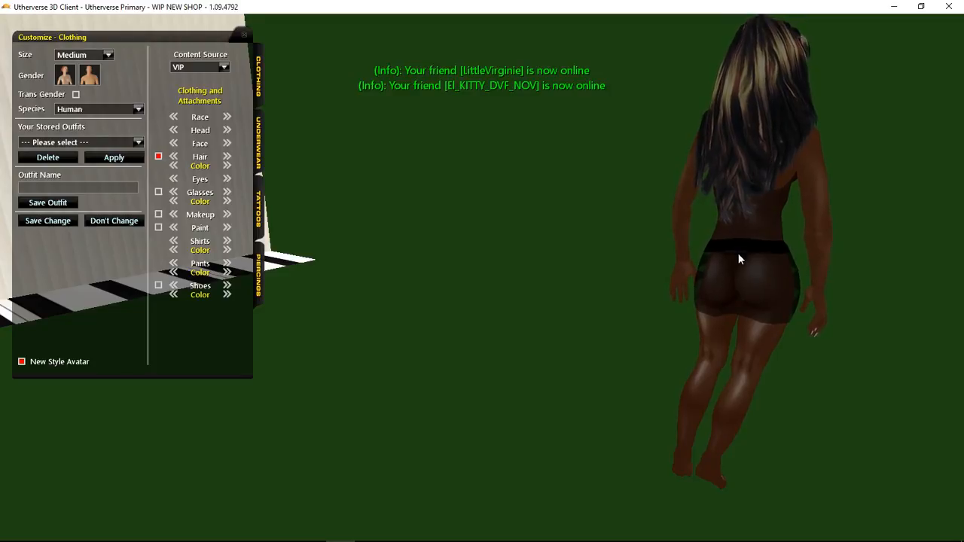
pyautogui.moveTo(738, 255); pyautogui.dragTo(612, 310)
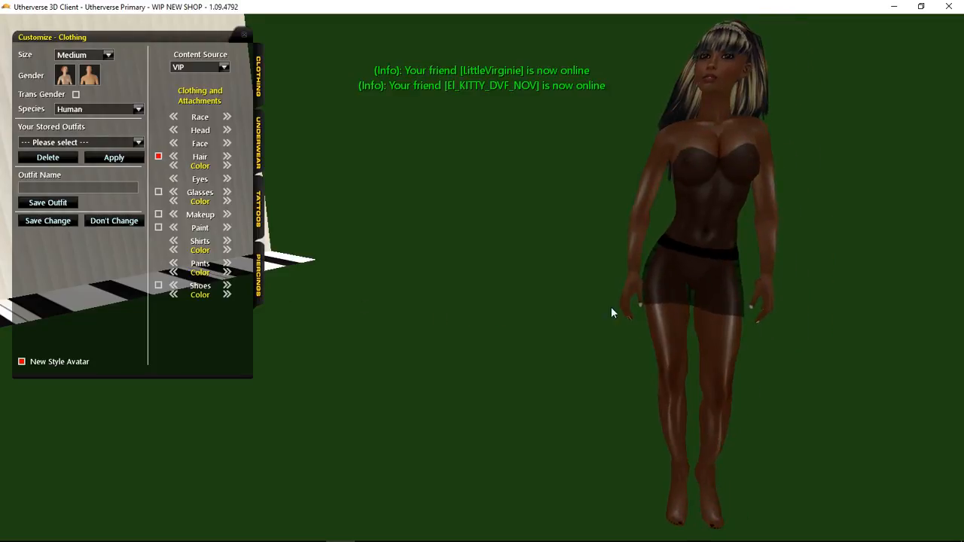
# In the skirt image, show the template layer and scale the waistband layer to 1024 × 1260 px.
pyautogui.moveTo(132, 530)
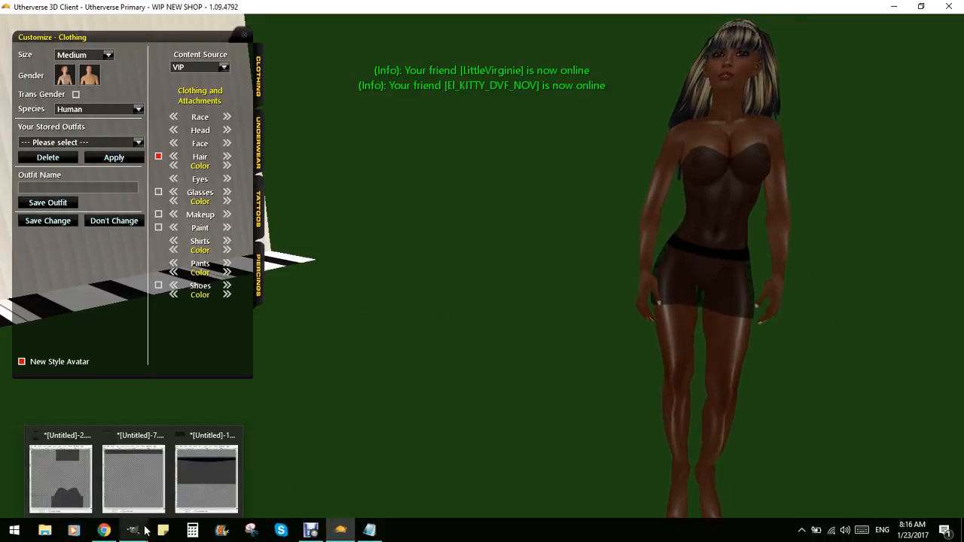
pyautogui.click(193, 502)
pyautogui.click(843, 144)
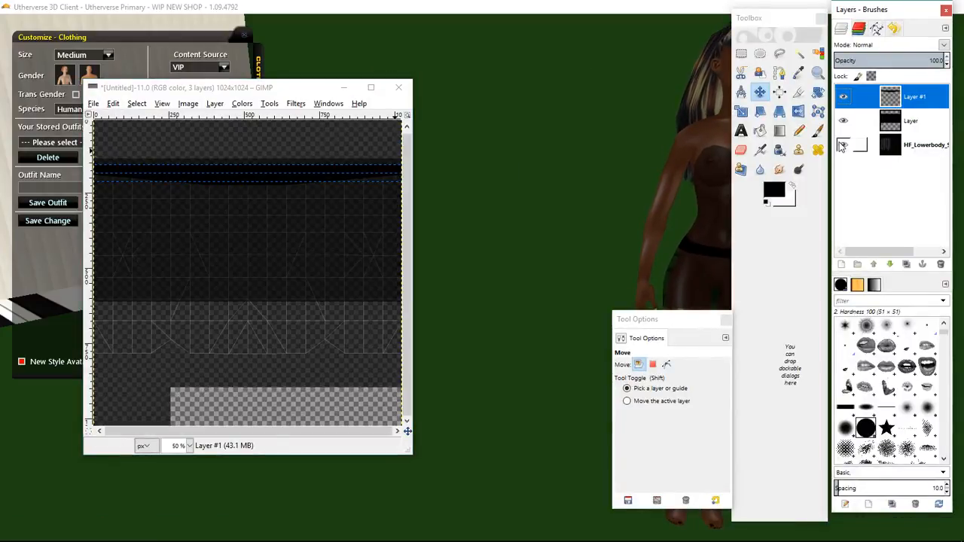
pyautogui.click(741, 111)
pyautogui.click(323, 173)
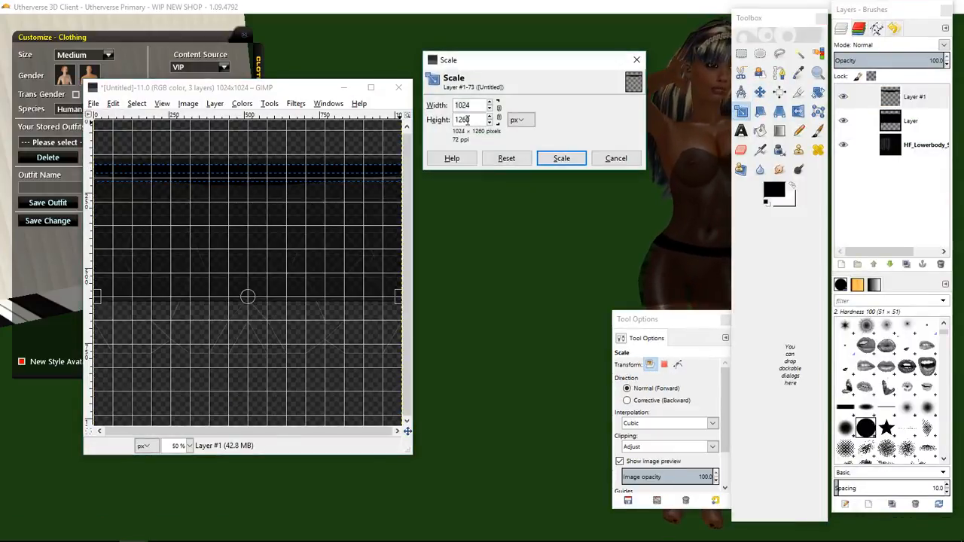
pyautogui.moveTo(491, 118); pyautogui.dragTo(491, 118)
pyautogui.click(562, 159)
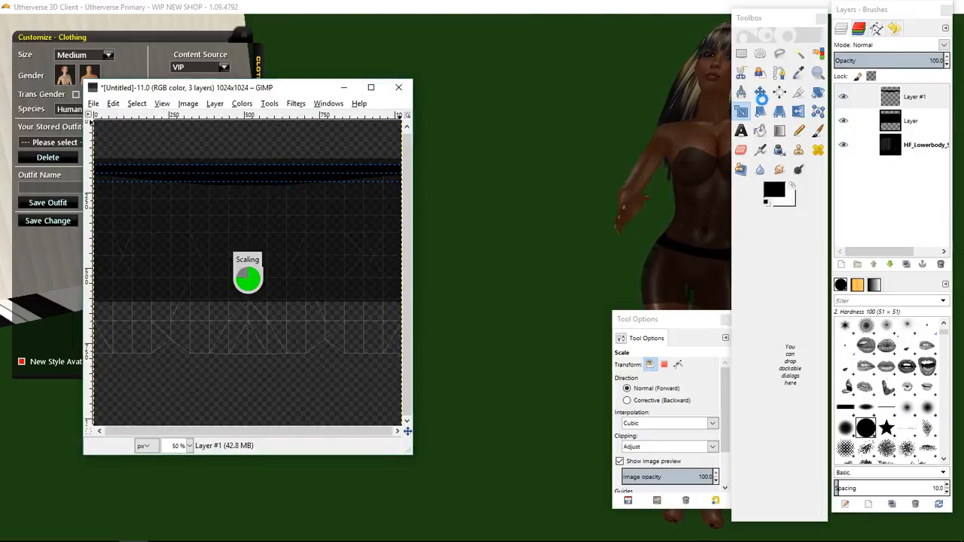
pyautogui.click(761, 94)
pyautogui.click(287, 183)
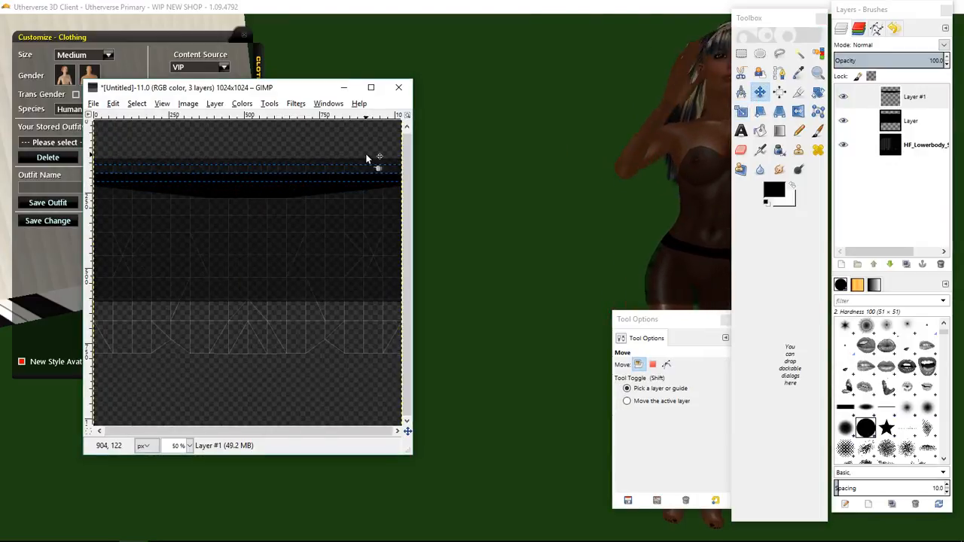
pyautogui.hotkey('ctrl', 'z')
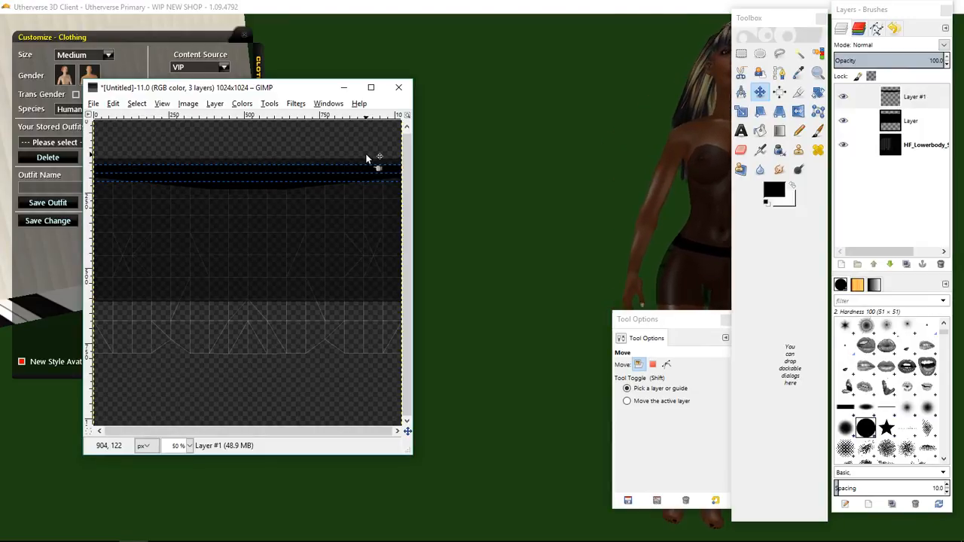
# Hide the template layer and export the skirt image over BLK TEST 3.png.
pyautogui.click(843, 146)
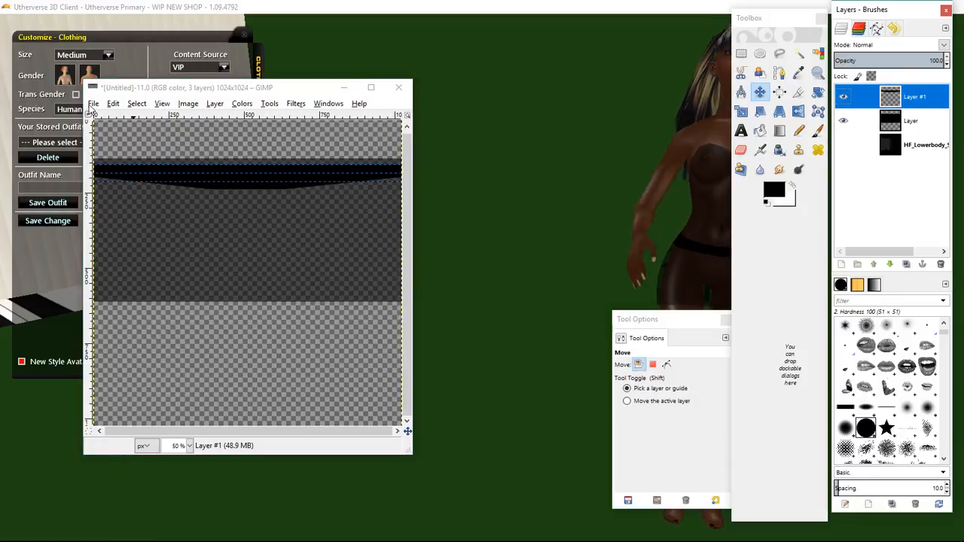
pyautogui.click(93, 103)
pyautogui.click(119, 254)
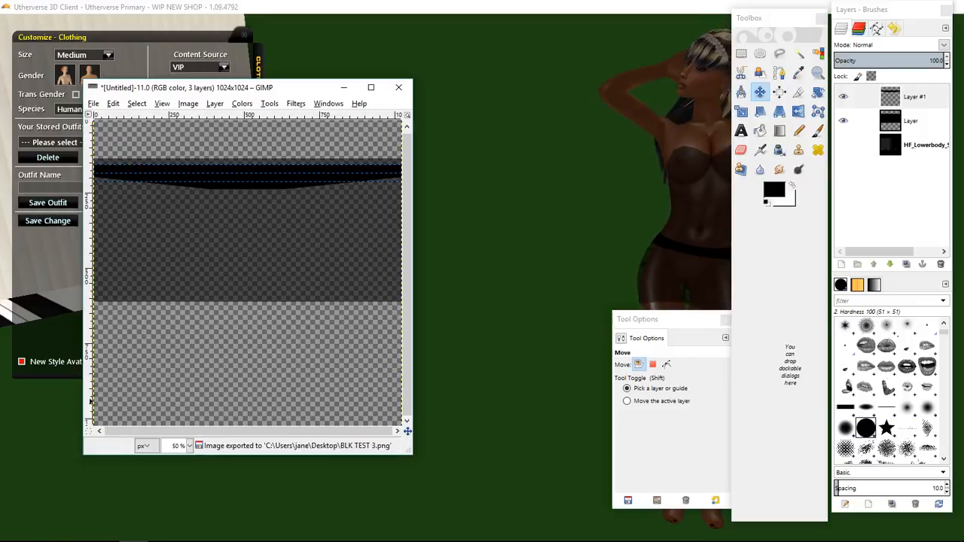
# Reopen the Untitled outfit's configuration from My Designed Clothing in the browser.
pyautogui.click(103, 532)
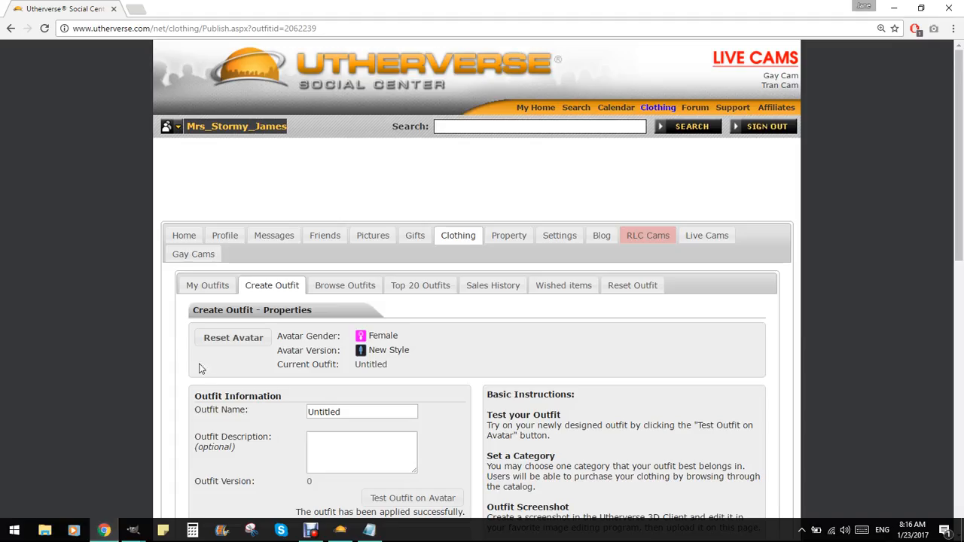
pyautogui.click(204, 293)
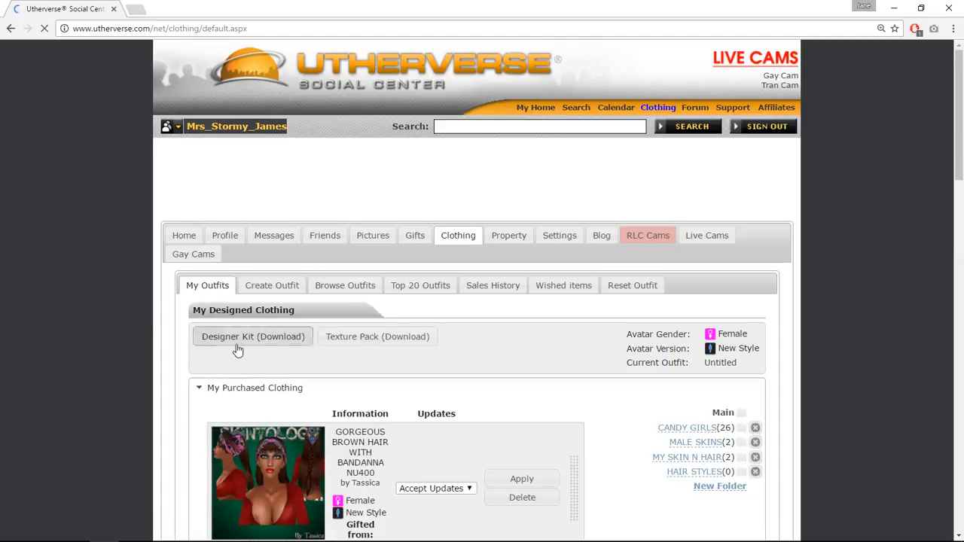
pyautogui.click(244, 387)
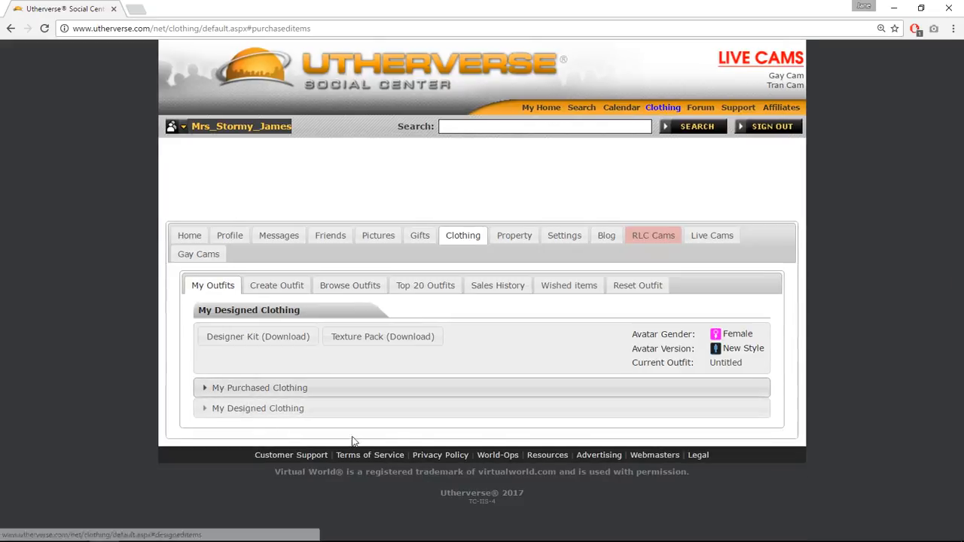
pyautogui.click(279, 410)
pyautogui.click(446, 488)
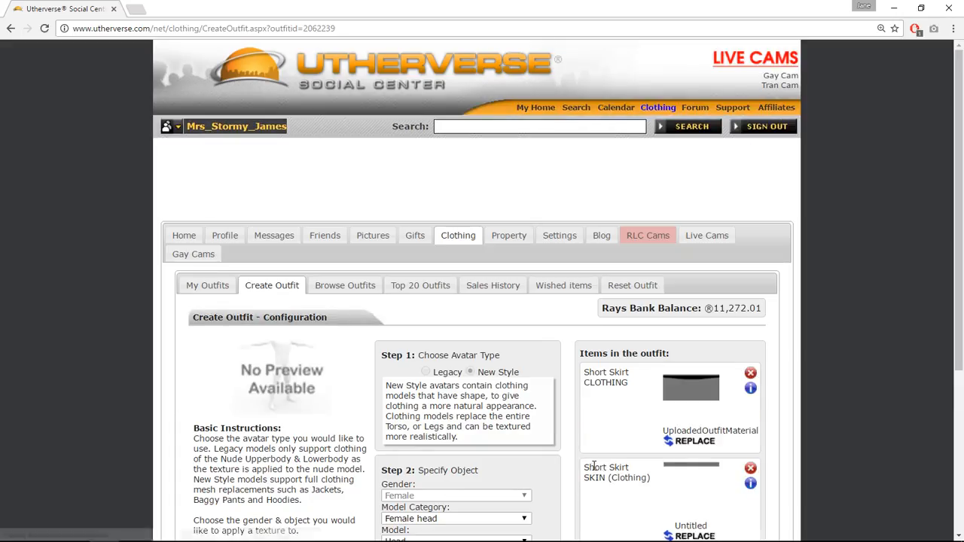
# Replace the Short Skirt clothing texture again with the re-exported BLK TEST 3.png.
pyautogui.click(697, 444)
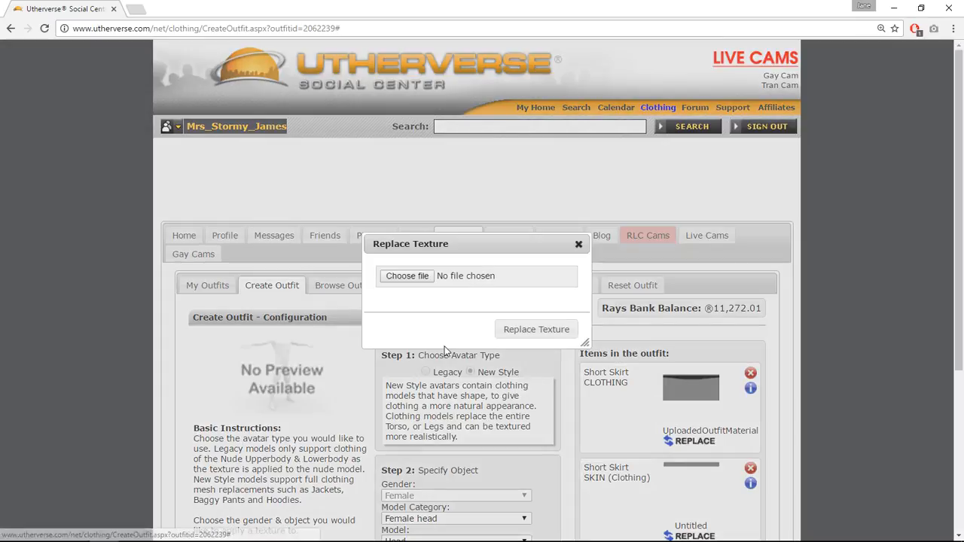
pyautogui.click(413, 280)
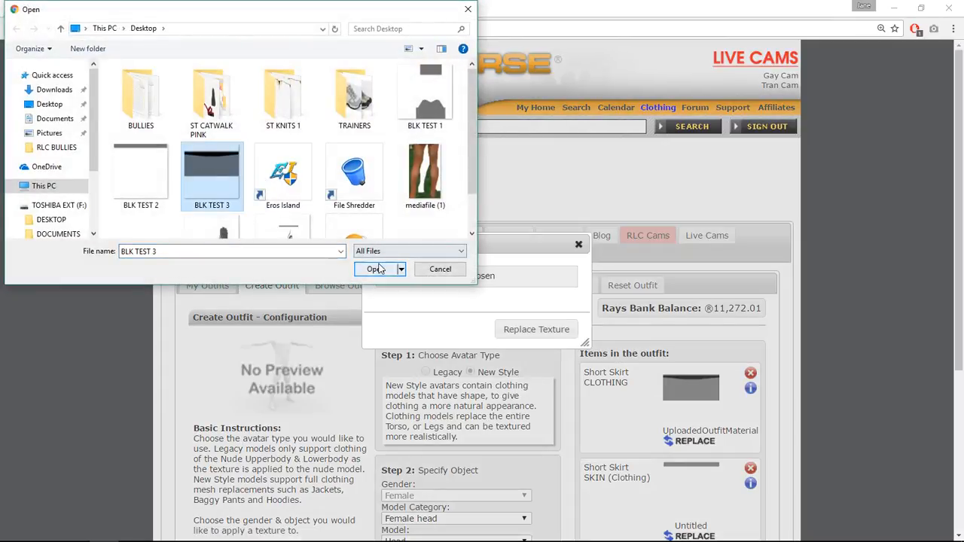
pyautogui.click(376, 269)
pyautogui.click(536, 329)
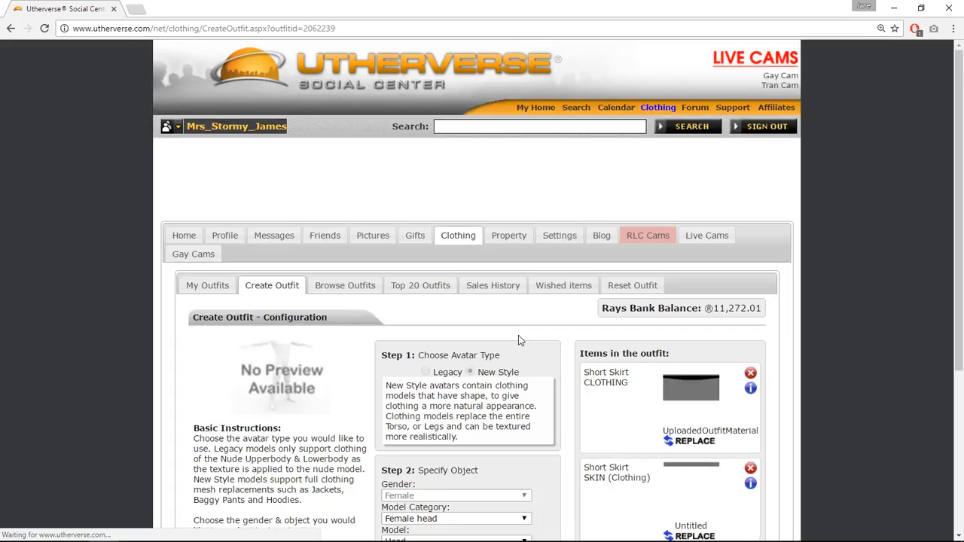
# Re-apply the outfit on the avatar and orbit around it in the 3D client to inspect the skirt.
pyautogui.scroll(-3, 519, 335)
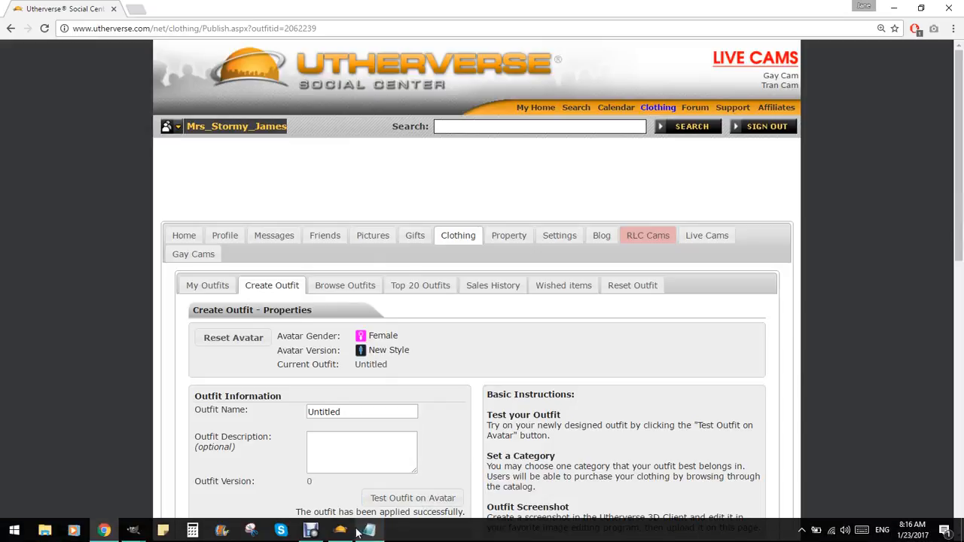
pyautogui.click(341, 531)
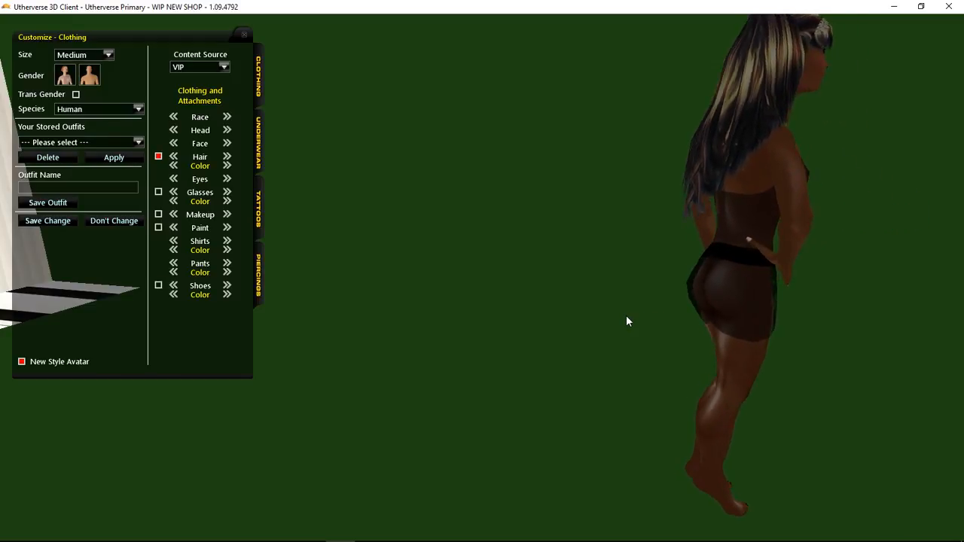
pyautogui.moveTo(920, 310); pyautogui.dragTo(640, 270)
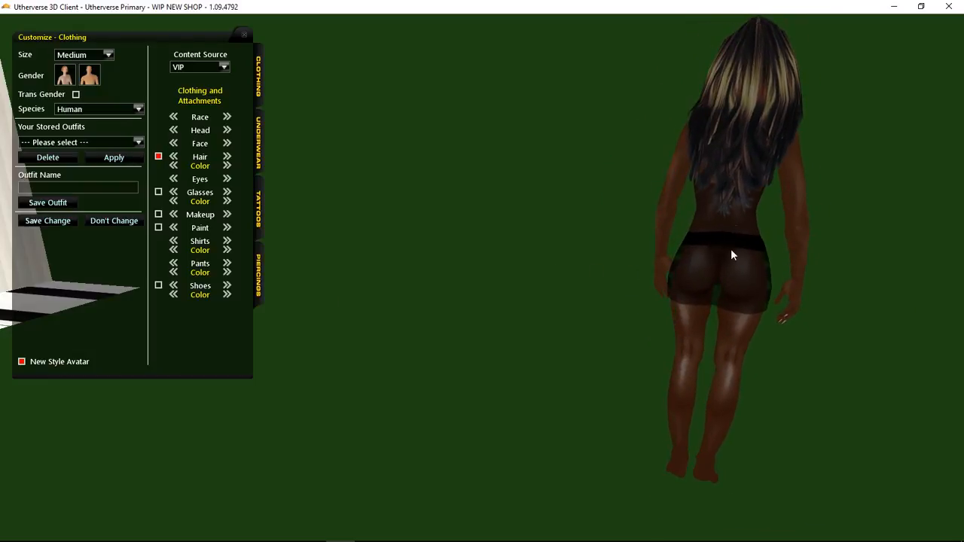
pyautogui.moveTo(742, 257); pyautogui.dragTo(309, 248)
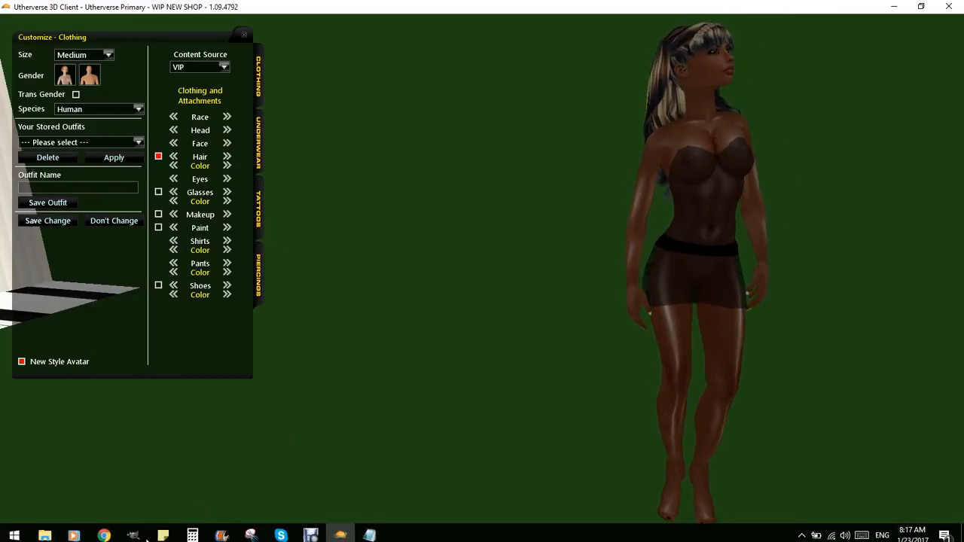
# Back in the skirt image, paint black along the waistband's lower edge with a 22.26 px Paintbrush.
pyautogui.moveTo(133, 531)
pyautogui.click(197, 456)
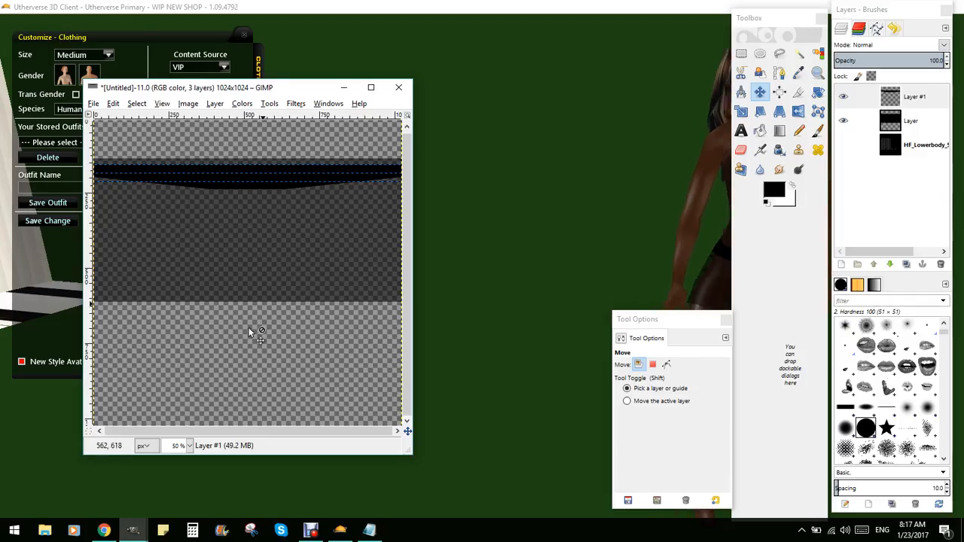
pyautogui.click(190, 445)
pyautogui.click(178, 375)
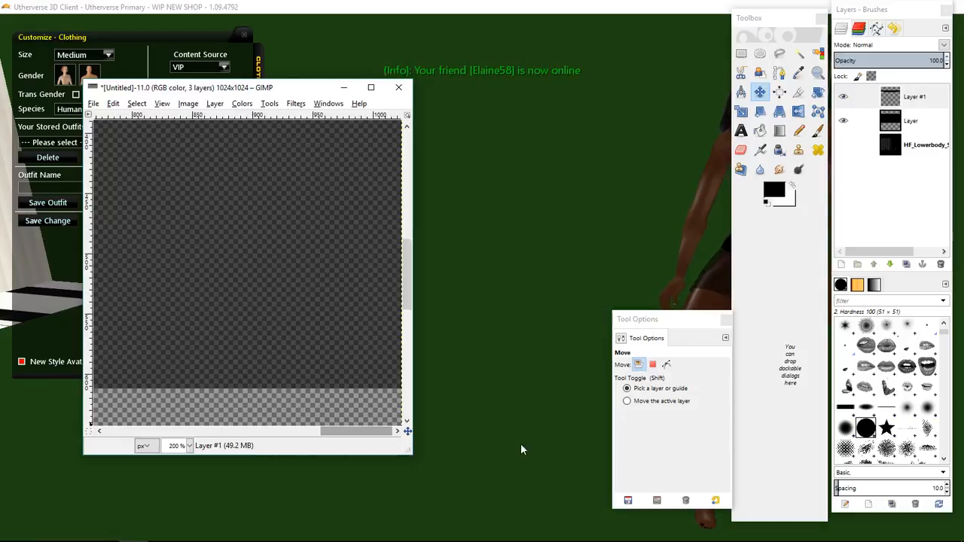
pyautogui.click(819, 131)
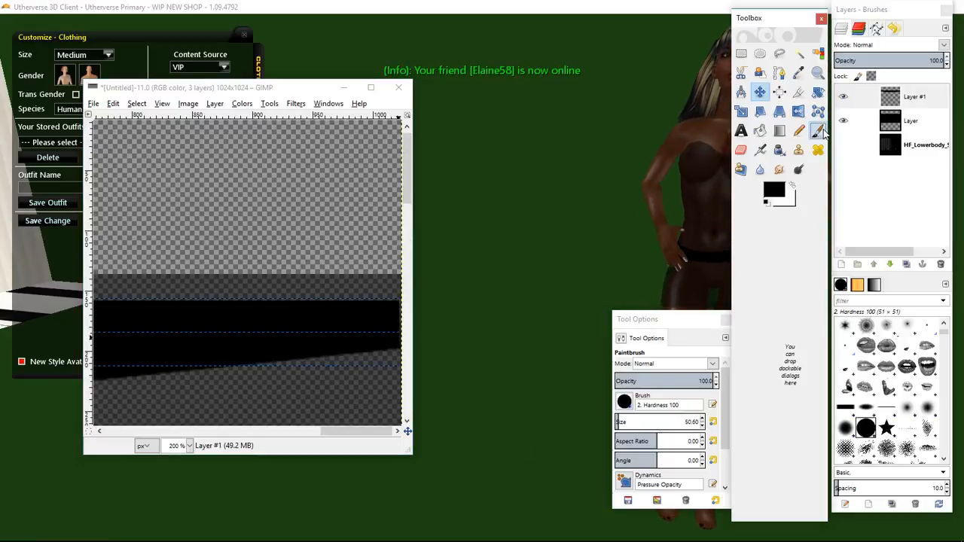
pyautogui.click(616, 422)
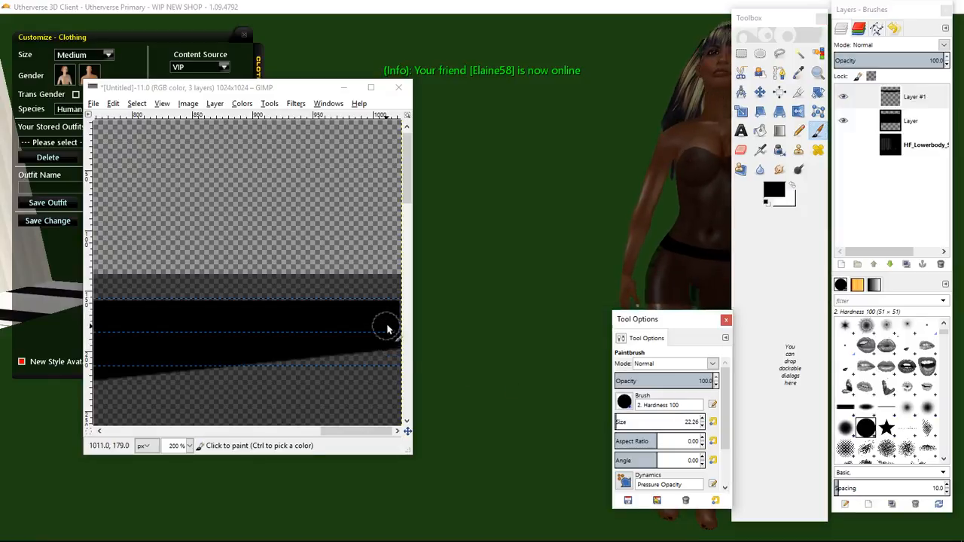
pyautogui.click(395, 318)
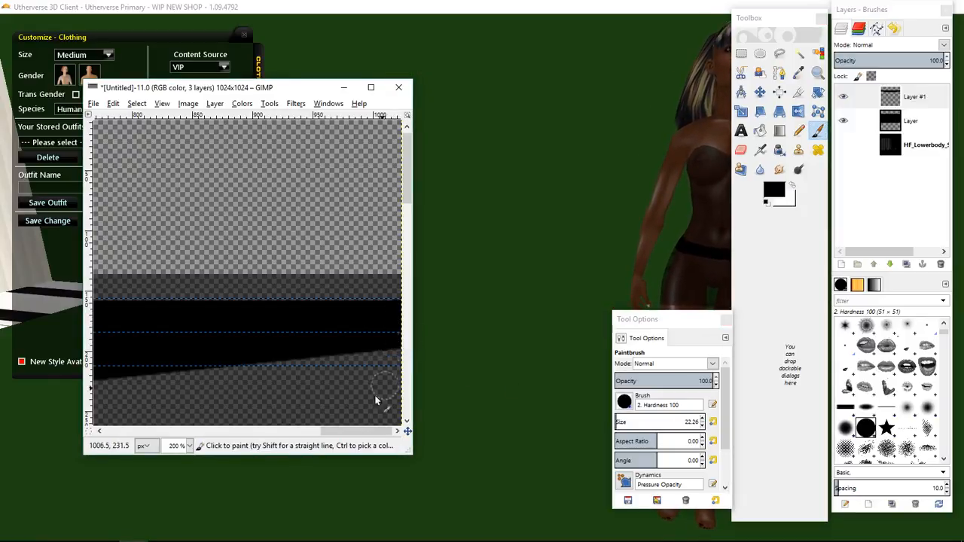
pyautogui.moveTo(350, 435); pyautogui.dragTo(85, 406)
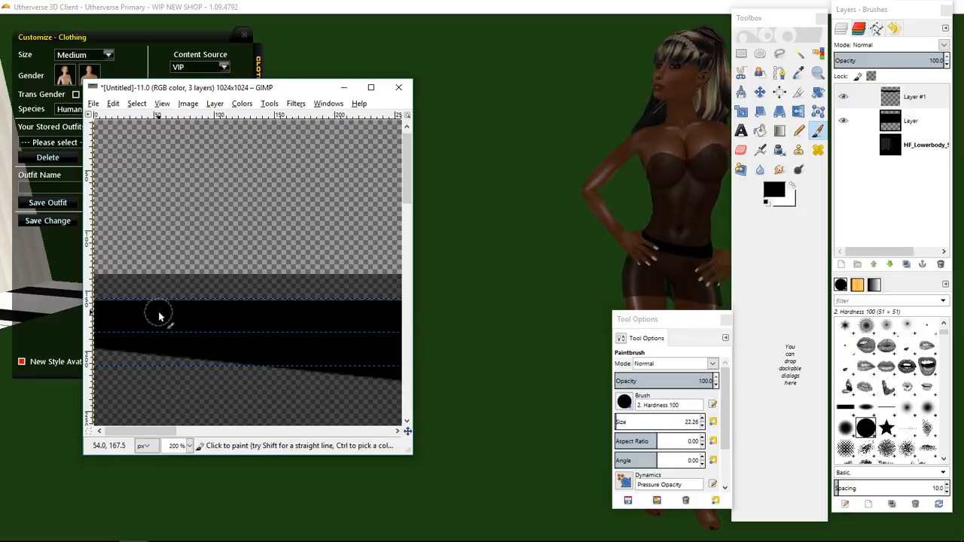
pyautogui.click(760, 91)
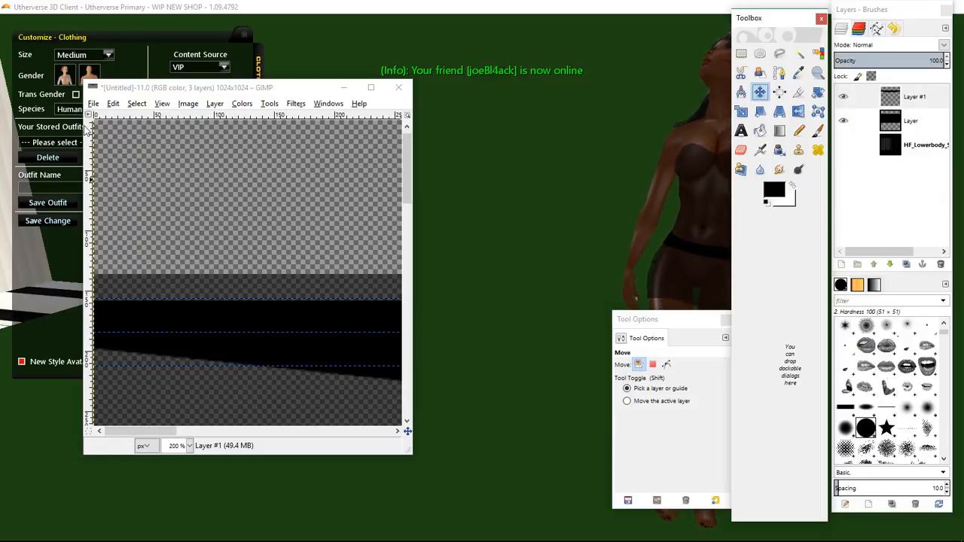
# Inspect the waistband in the skirt image, then orbit the 3D client view around the avatar to check the skirt.
pyautogui.moveTo(148, 431); pyautogui.dragTo(250, 443)
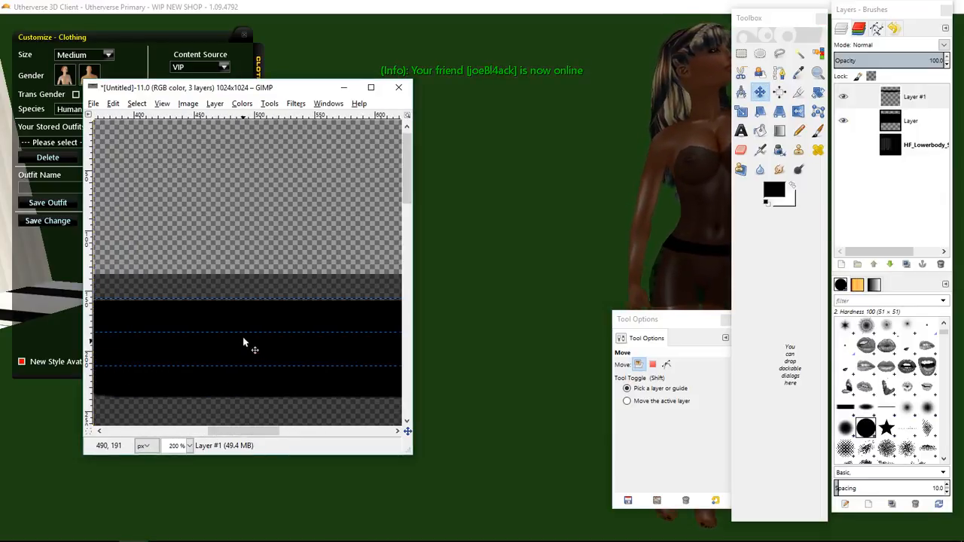
pyautogui.scroll(-3, 242, 336)
pyautogui.scroll(2, 243, 337)
pyautogui.scroll(3, 229, 291)
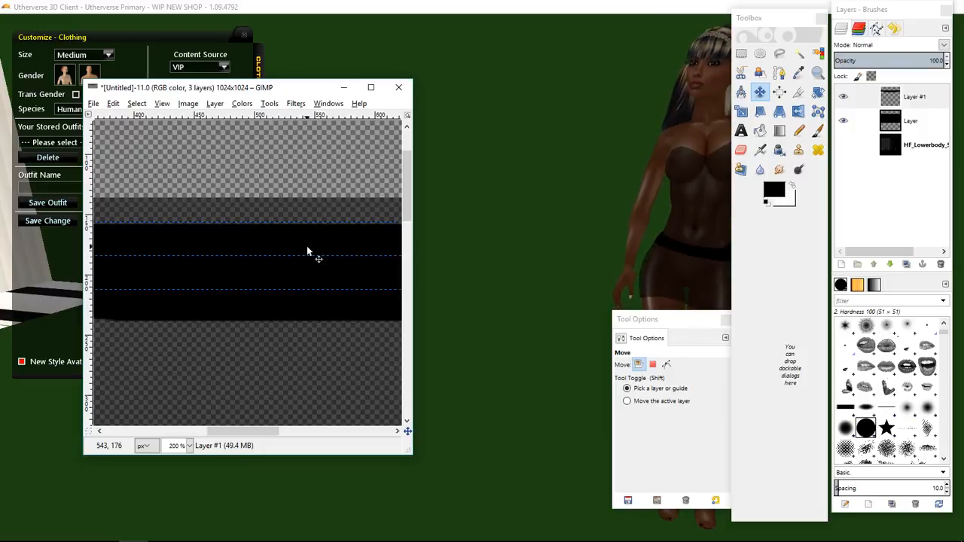
pyautogui.click(613, 244)
pyautogui.moveTo(613, 247); pyautogui.dragTo(689, 266)
pyautogui.moveTo(761, 249); pyautogui.dragTo(323, 259)
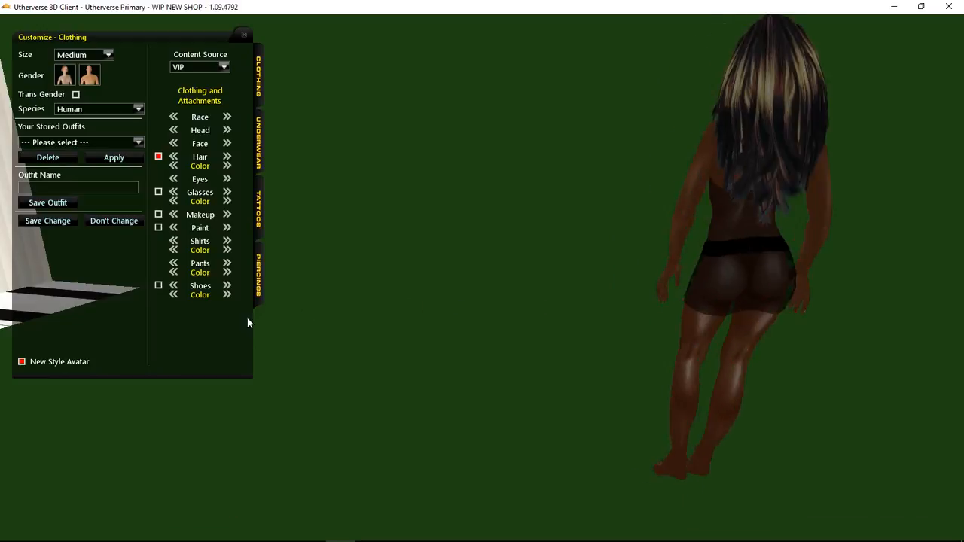
pyautogui.moveTo(818, 325); pyautogui.dragTo(865, 342)
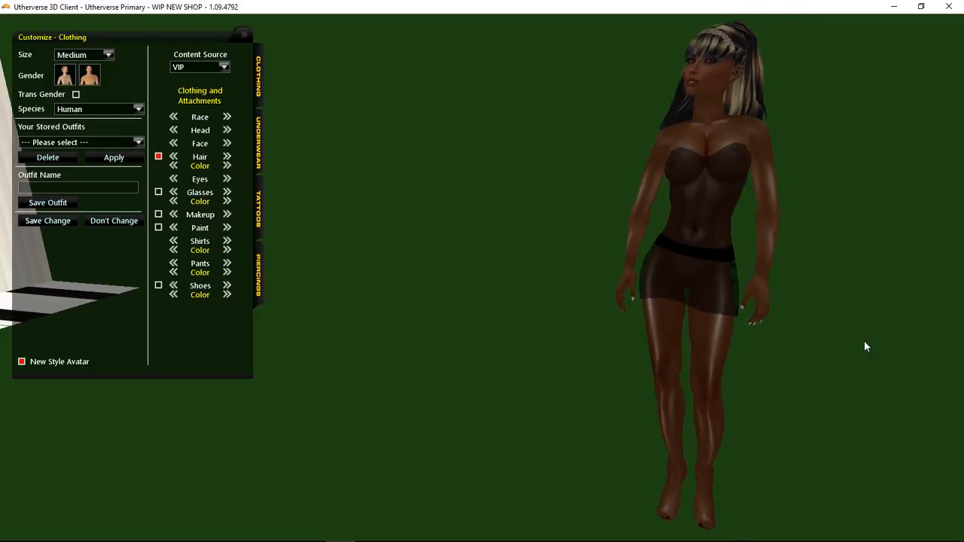
# Open the hidden system tray icons on the taskbar.
pyautogui.moveTo(802, 540)
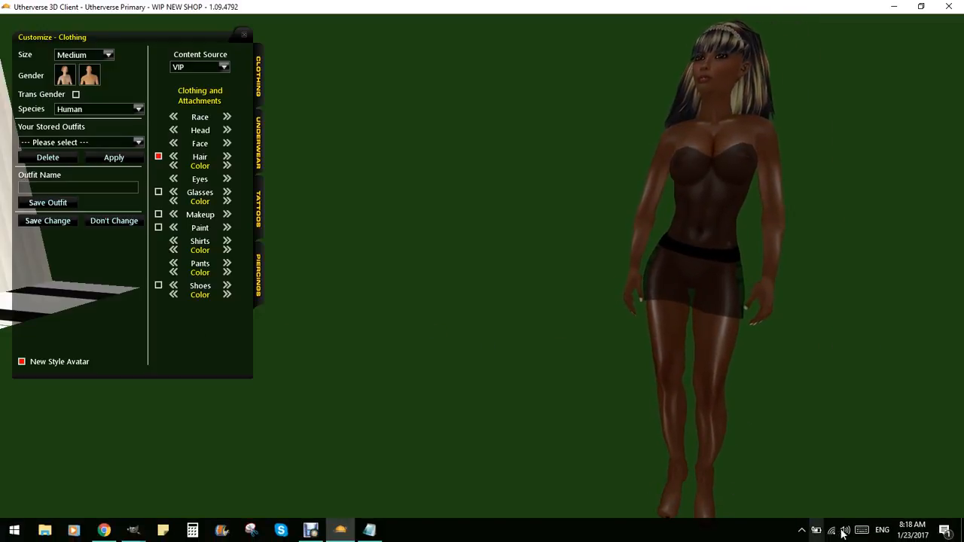
pyautogui.rightClick(803, 534)
pyautogui.click(803, 532)
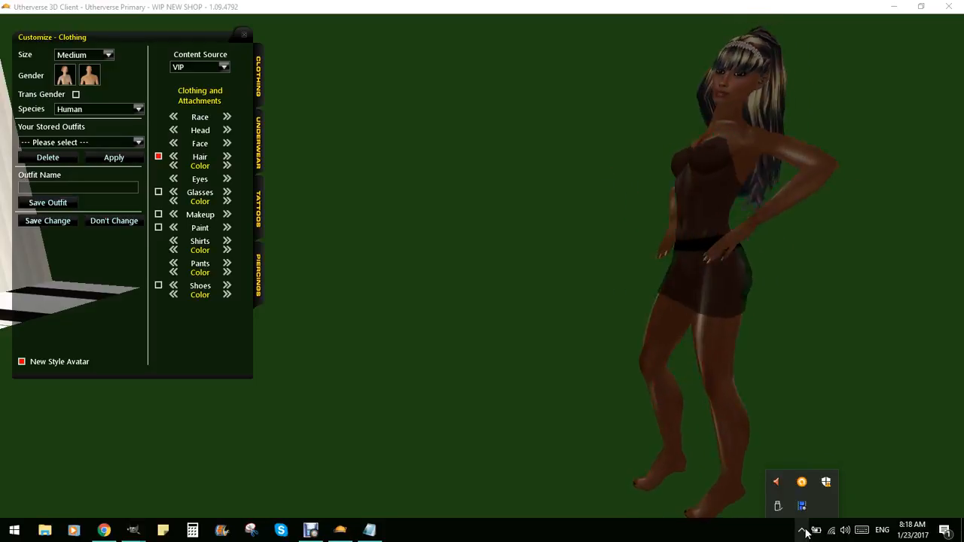